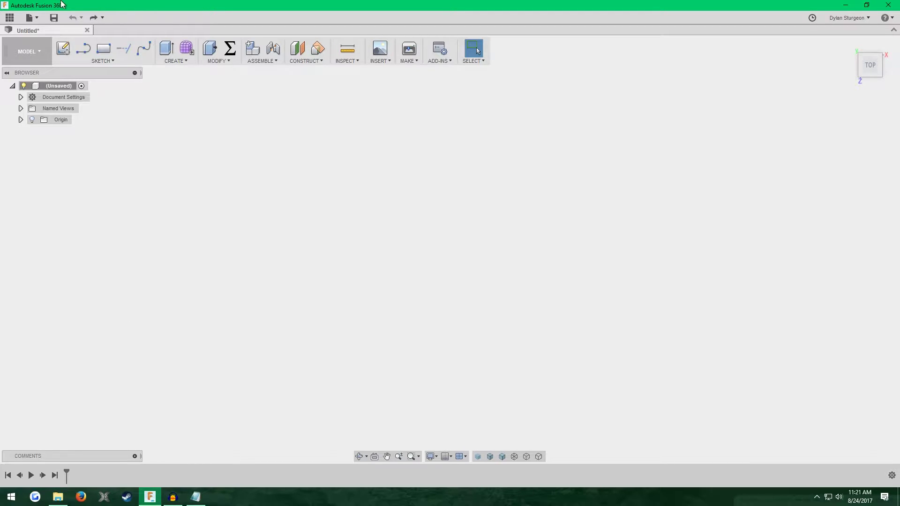
Create a new empty component and name it Dovetail.
left_click(177, 64)
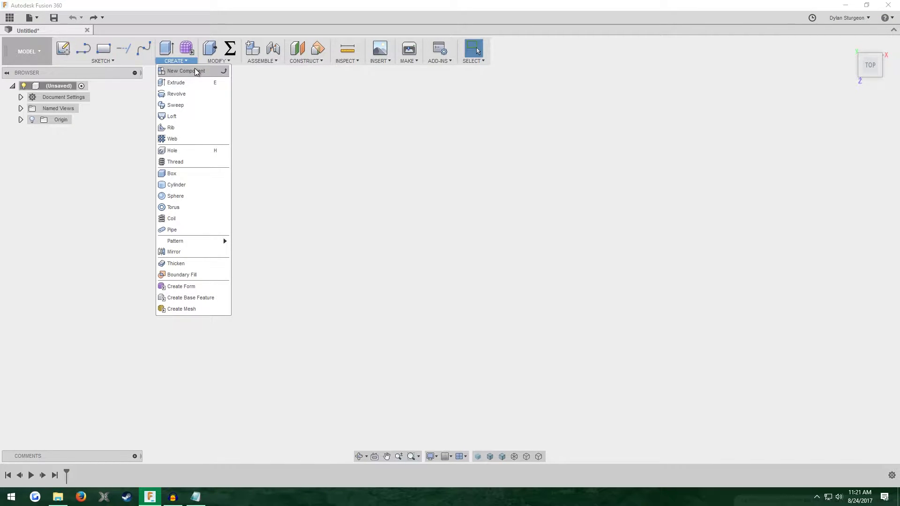
left_click(196, 71)
left_click(815, 165)
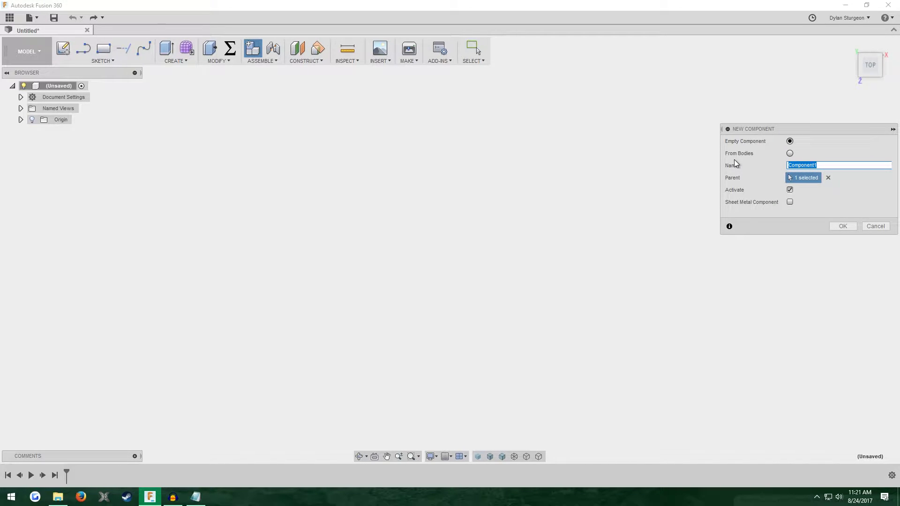
type("Dovetail")
key("Return")
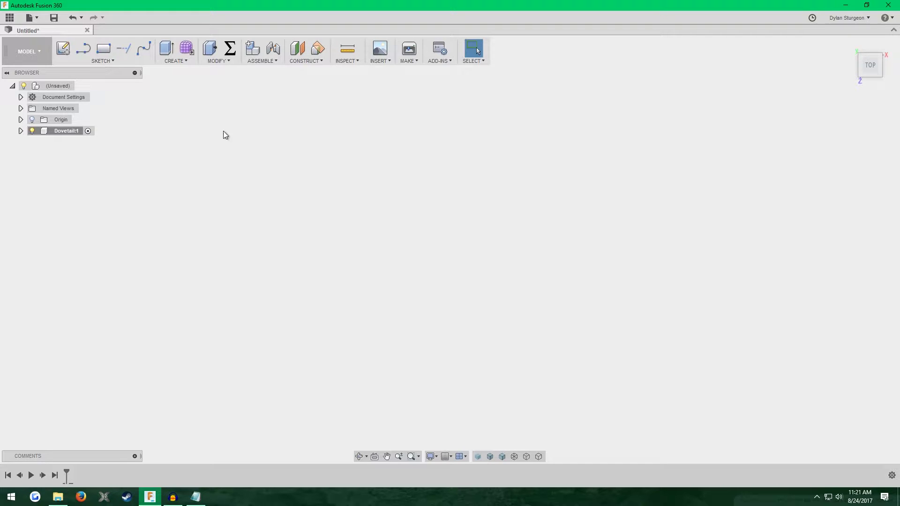
Start a new sketch on the horizontal XZ ground plane.
left_click(61, 50)
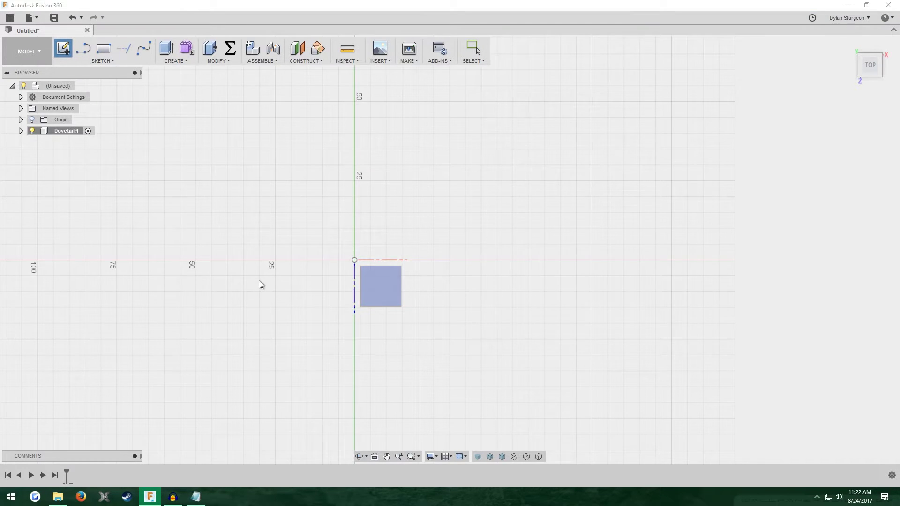
mouse_move(259, 280)
middle_mouse_down("shift")
mouse_move(240, 220)
mouse_move(855, 72)
middle_mouse_up("shift")
left_click(849, 43)
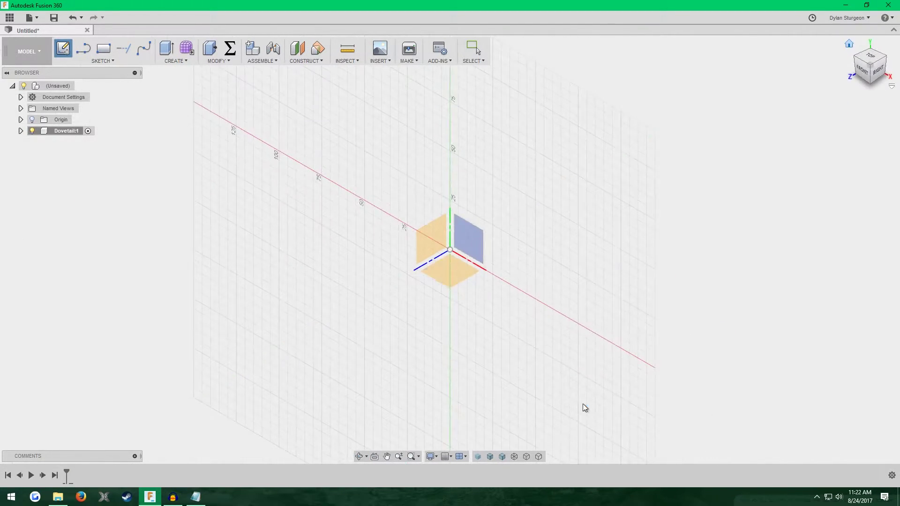
middle_click_drag(458, 271, 475, 234, "shift")
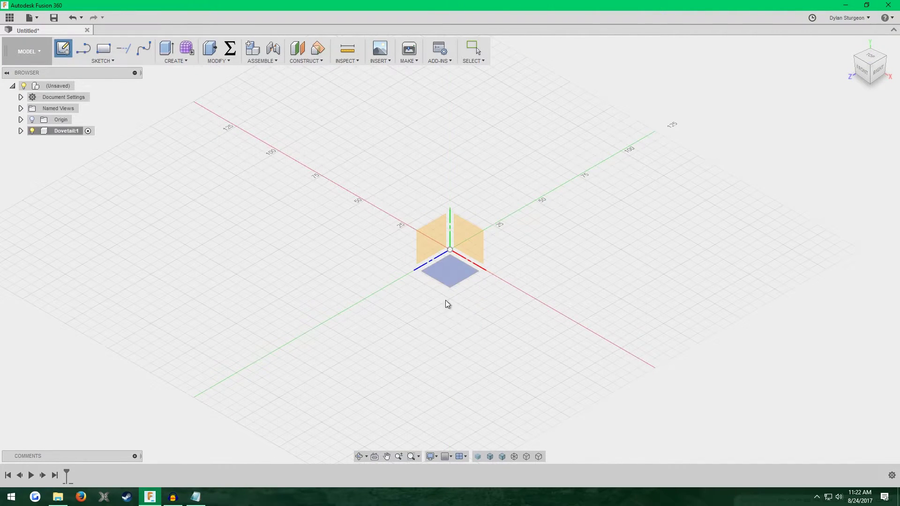
left_click(449, 279)
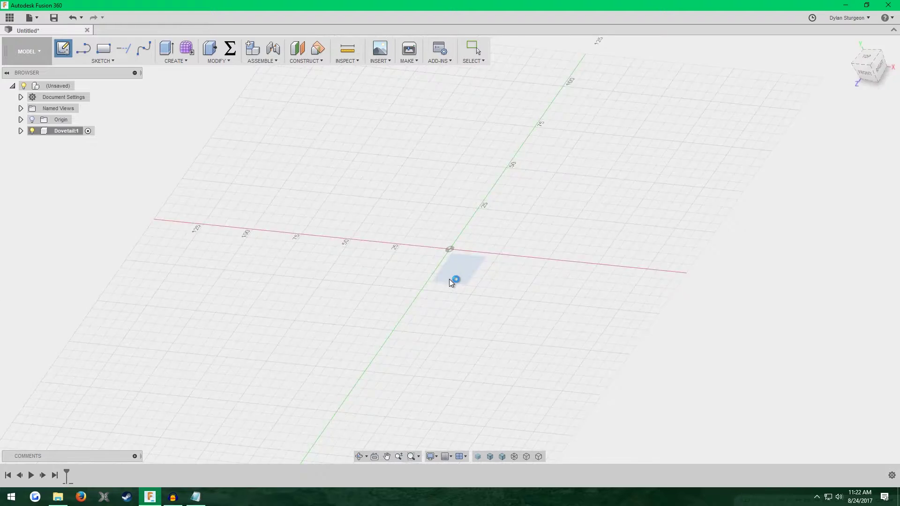
Draw a center rectangle anchored at the origin.
left_click(115, 61)
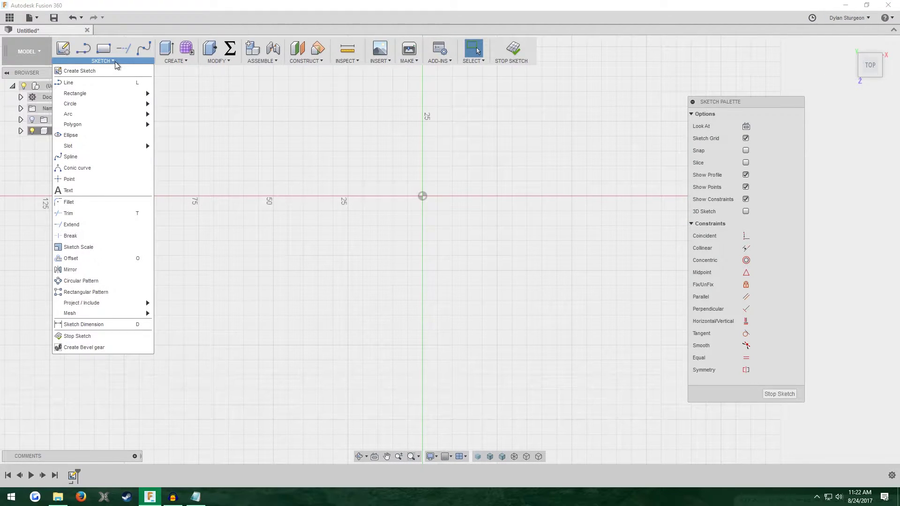
left_click(114, 61)
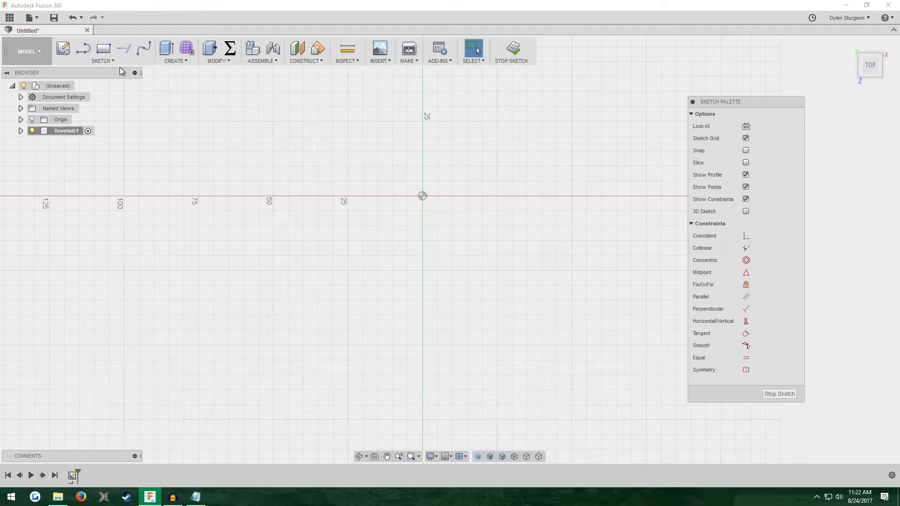
left_click(116, 61)
mouse_move(103, 92)
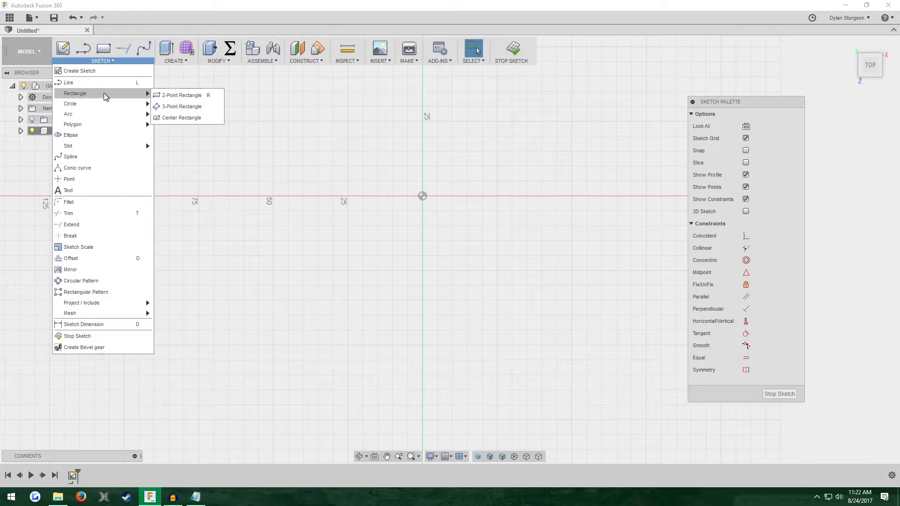
left_click(196, 114)
scroll(179, 191, "down", 1)
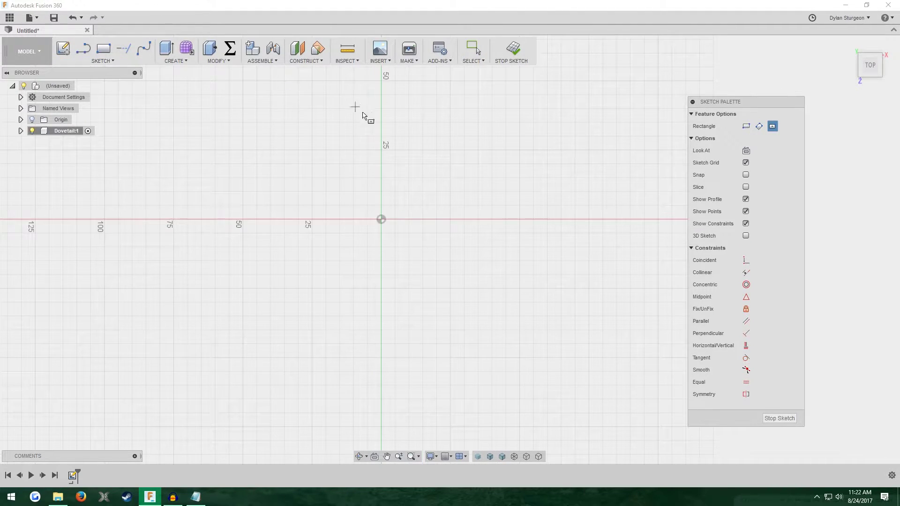
left_click(381, 220)
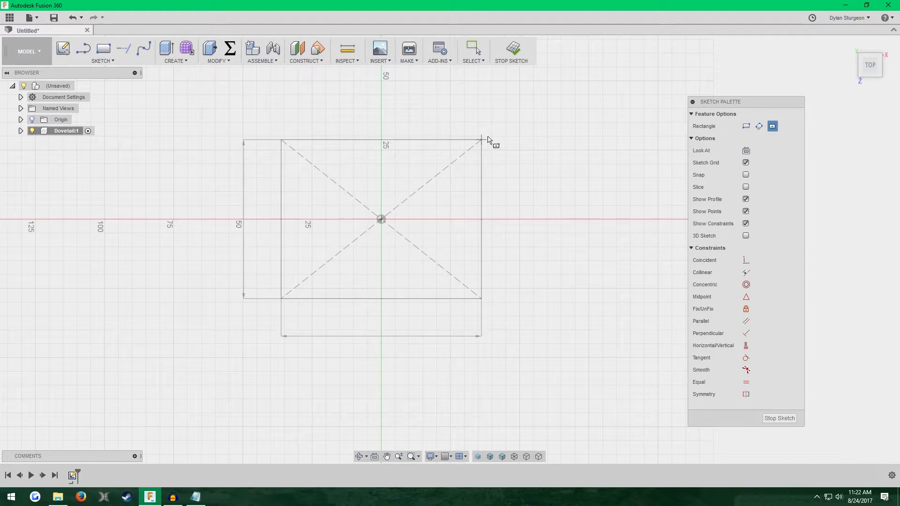
left_click(538, 94)
Drag the rectangle's corner to make it wider and shorter.
scroll(449, 263, "down", 1)
scroll(486, 99, "up", 1)
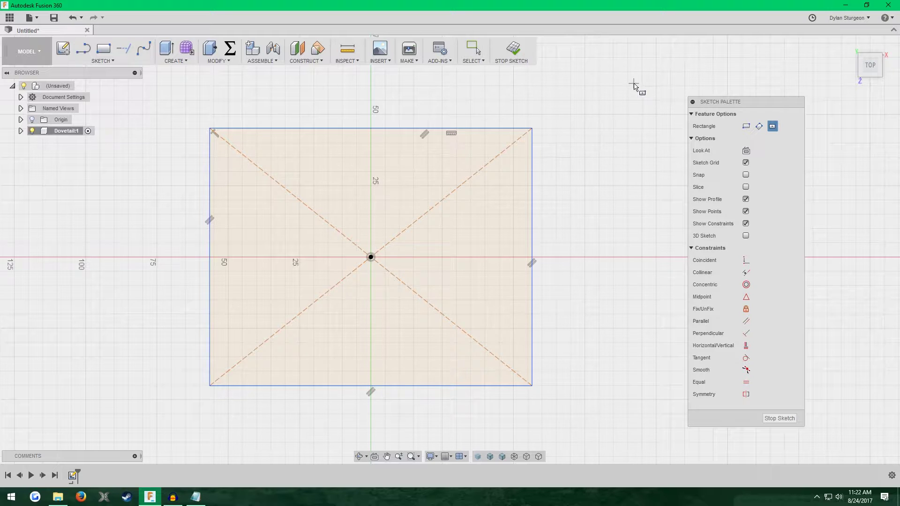
left_click(464, 55)
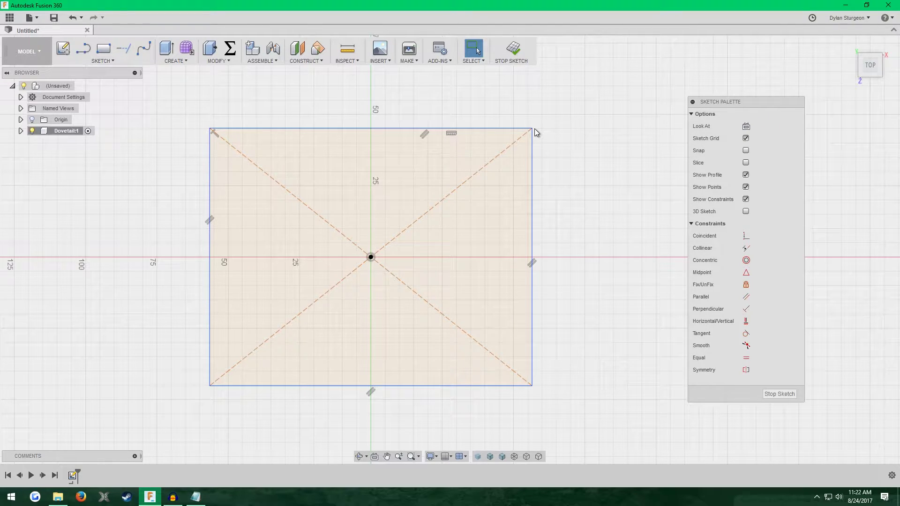
mouse_move(531, 129)
left_mouse_down()
mouse_move(557, 201)
mouse_move(586, 209)
mouse_move(562, 193)
left_mouse_up()
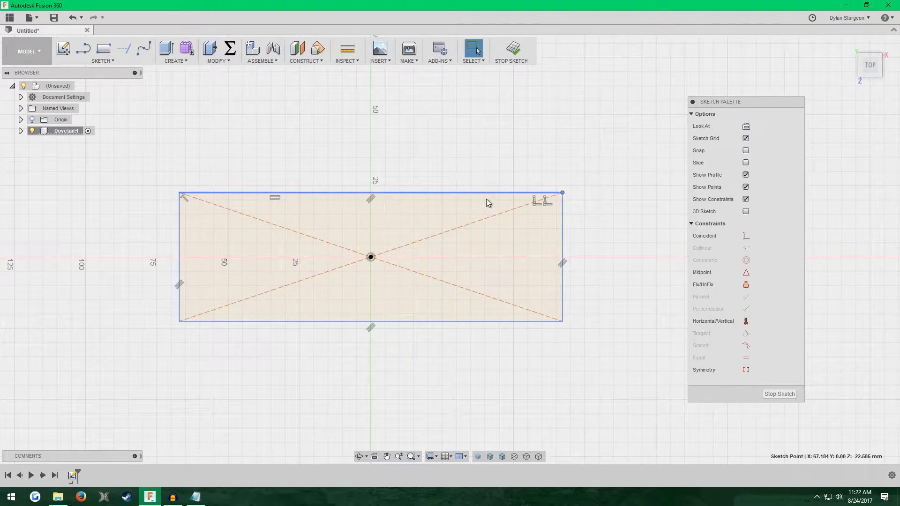
left_click(453, 404)
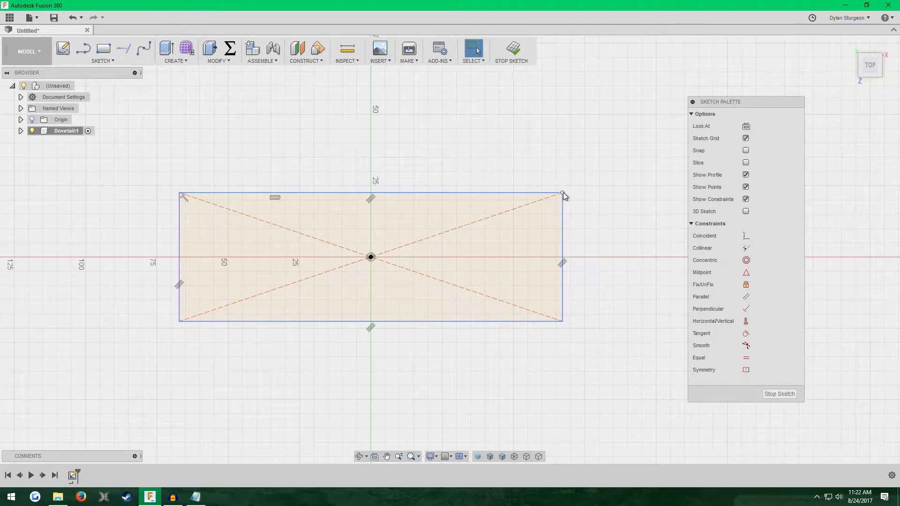
Reshape the rectangle near square and constrain its top and right edges equal.
left_click_drag(563, 192, 510, 135)
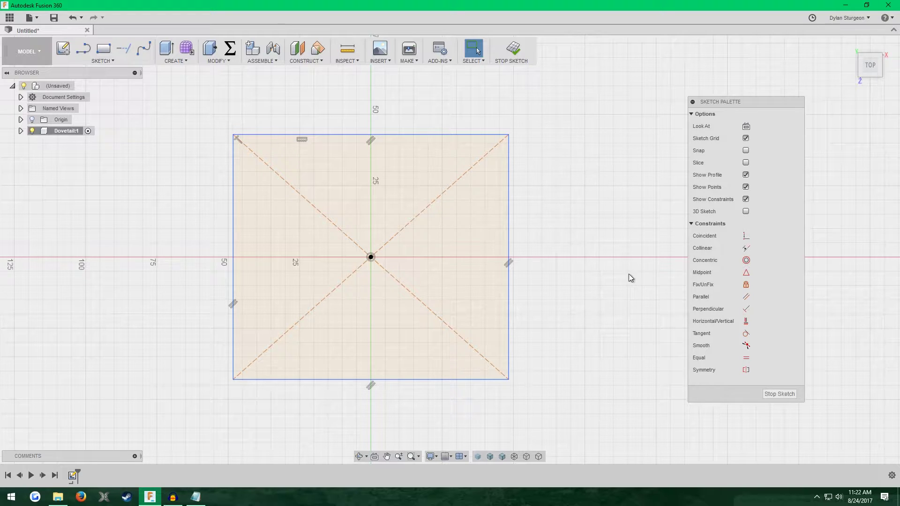
left_click(747, 360)
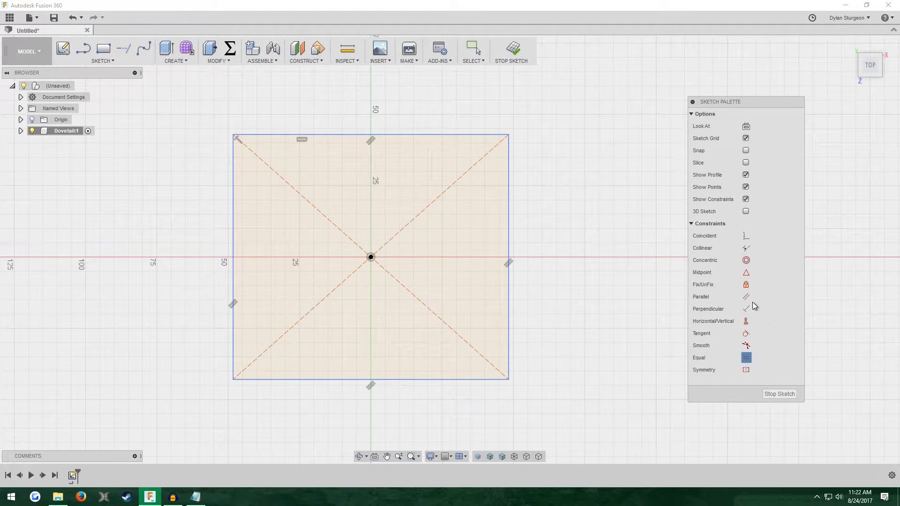
left_click(745, 357)
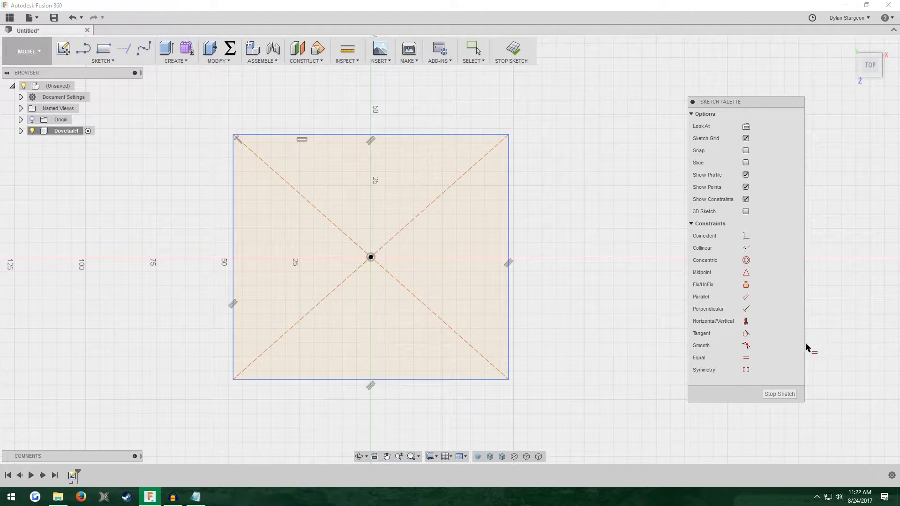
left_click(748, 360)
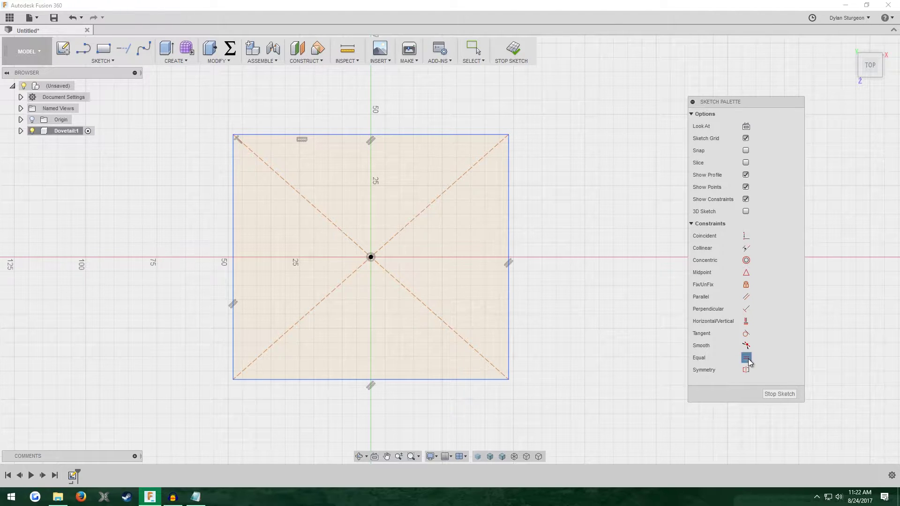
left_click(455, 136)
left_click(508, 194)
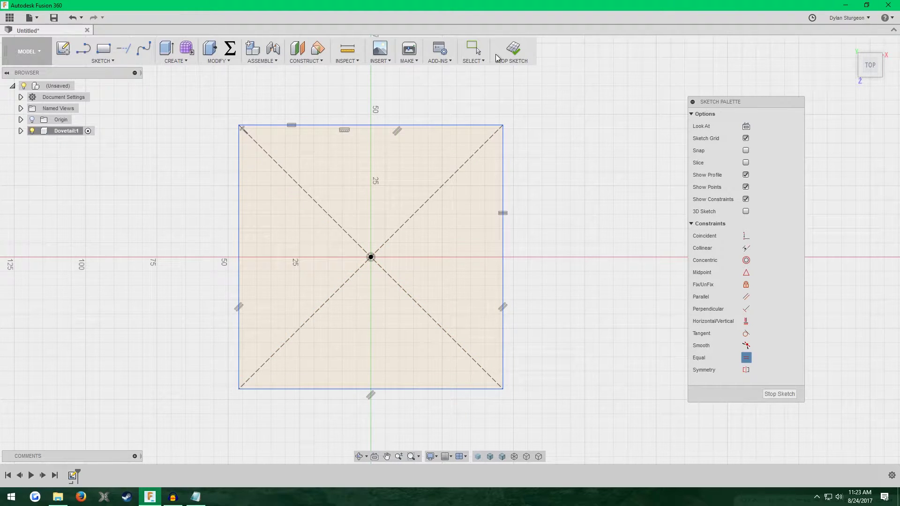
Enlarge the square by dragging its top-right corner.
left_click(473, 49)
scroll(484, 148, "down", 2)
left_click_drag(499, 131, 427, 221)
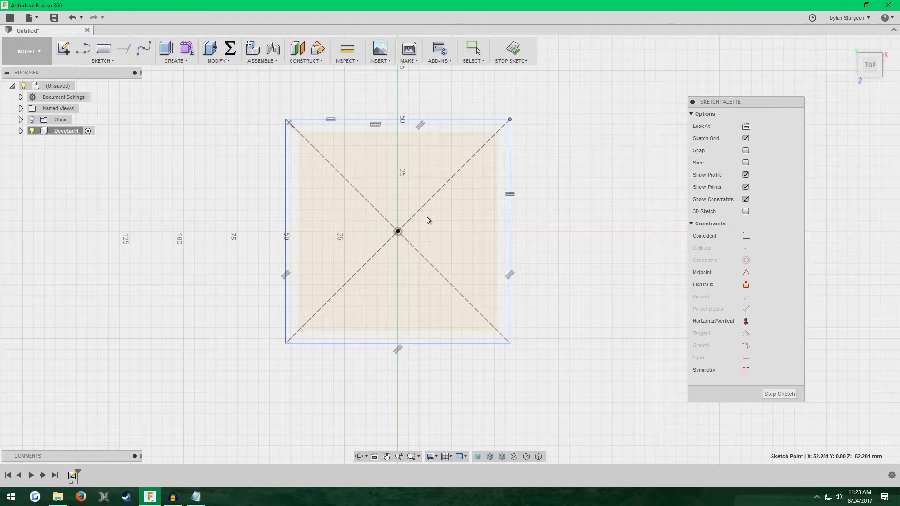
left_click(542, 233)
scroll(538, 239, "down", 2)
scroll(498, 122, "up", 4)
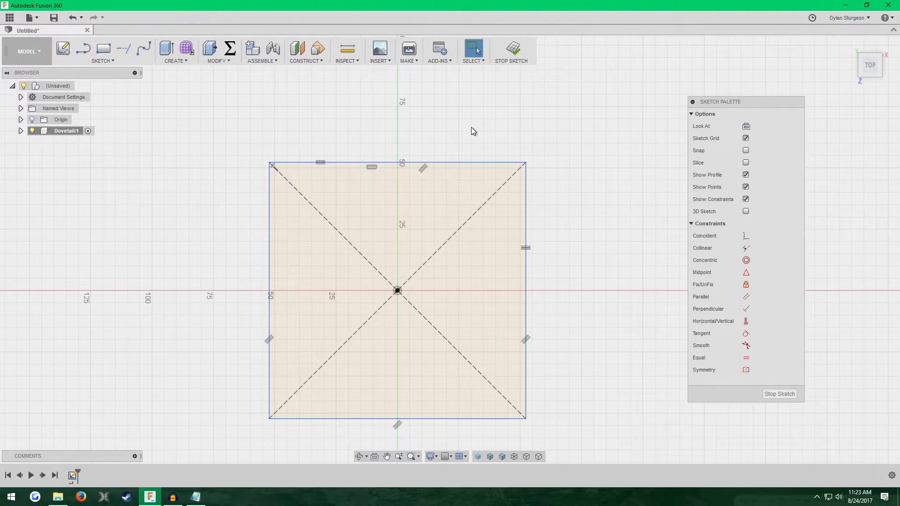
Dimension the square's top edge to a 100 mm width.
key("d")
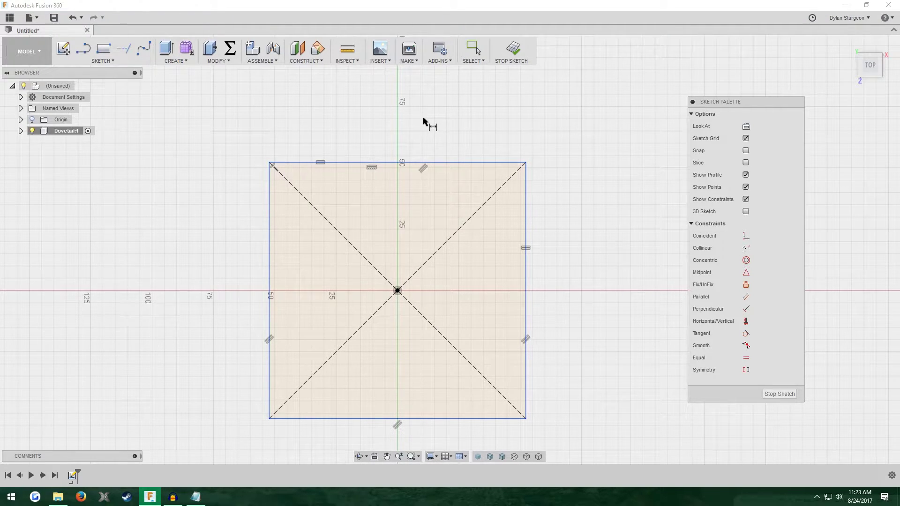
left_click(459, 163)
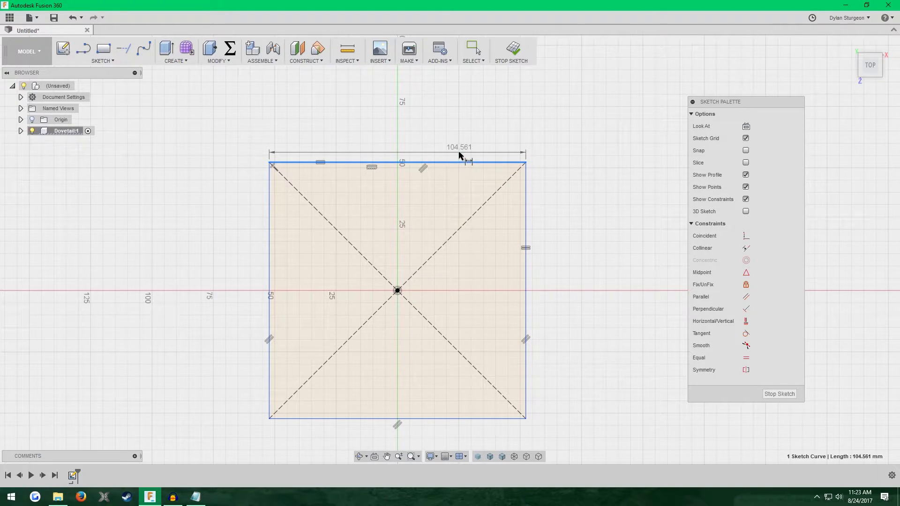
left_click(456, 137)
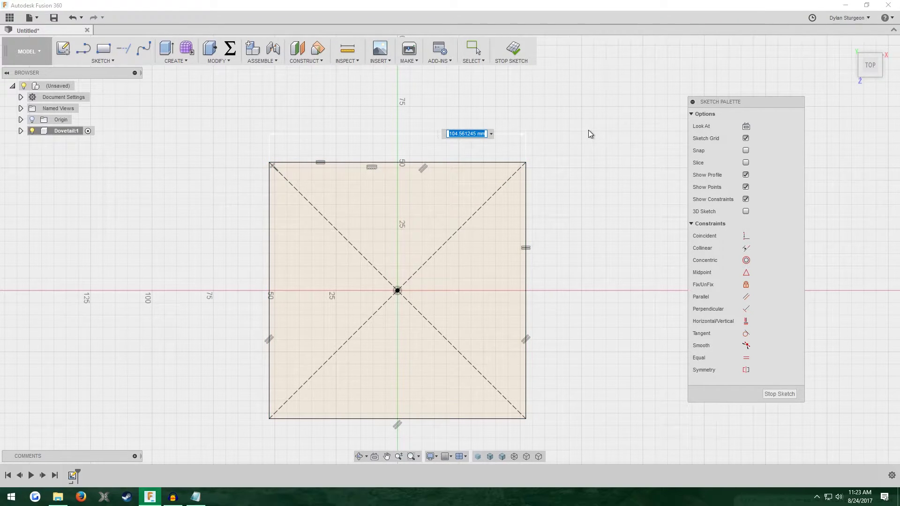
type("100")
key("Return")
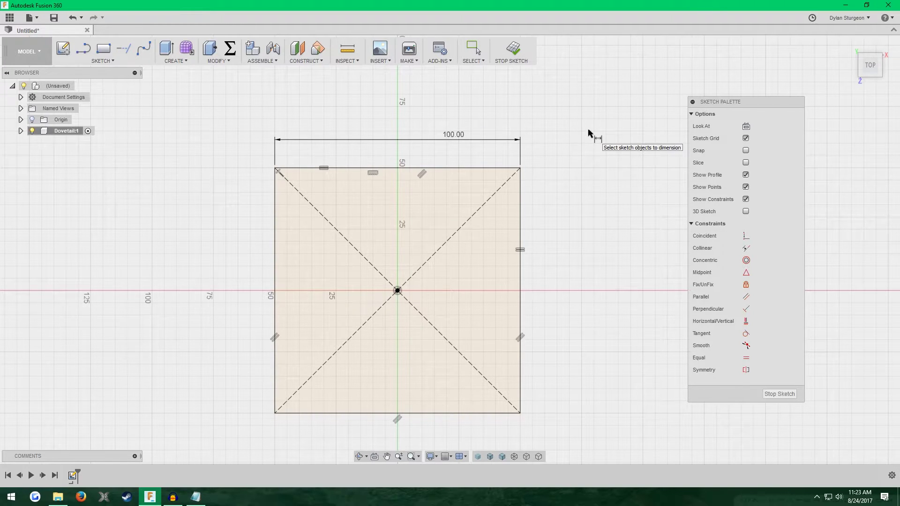
left_click(474, 49)
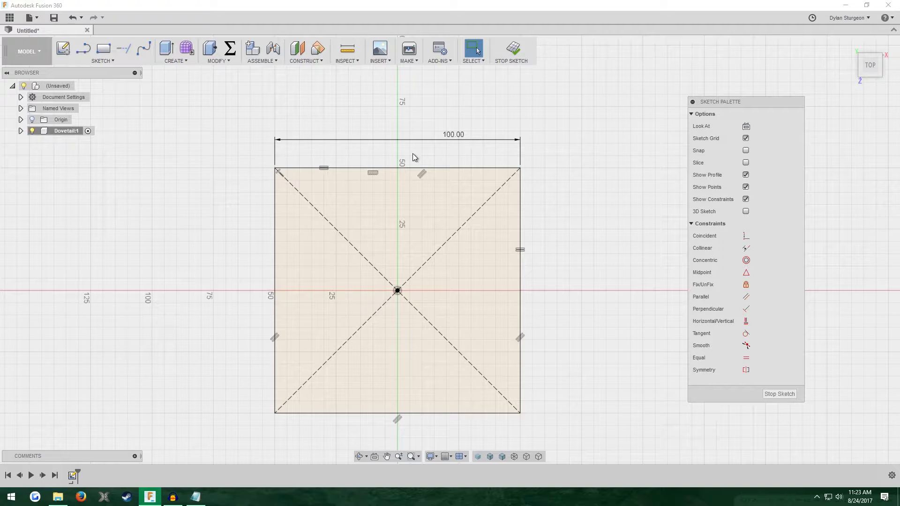
Finish the sketch and return to the home view, zoomed out slightly.
left_click(398, 291)
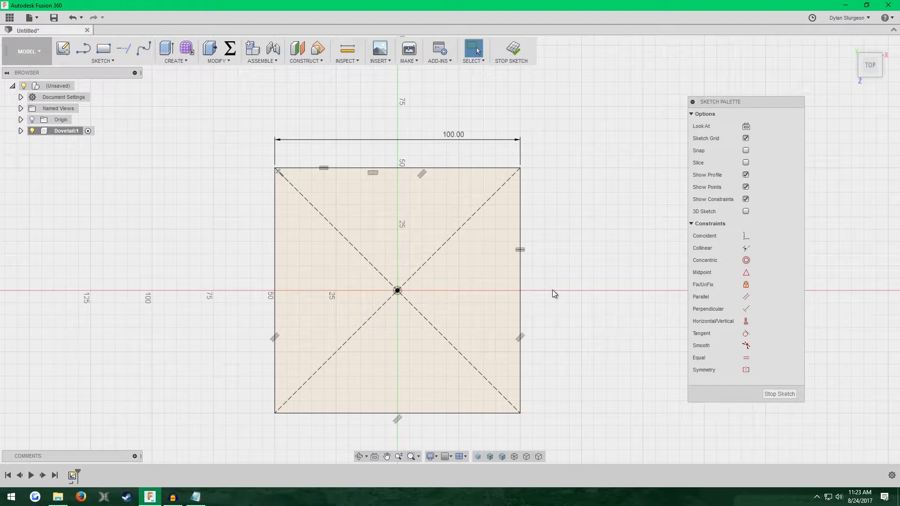
scroll(552, 289, "down", 1)
scroll(558, 296, "up", 3)
scroll(551, 313, "down", 1)
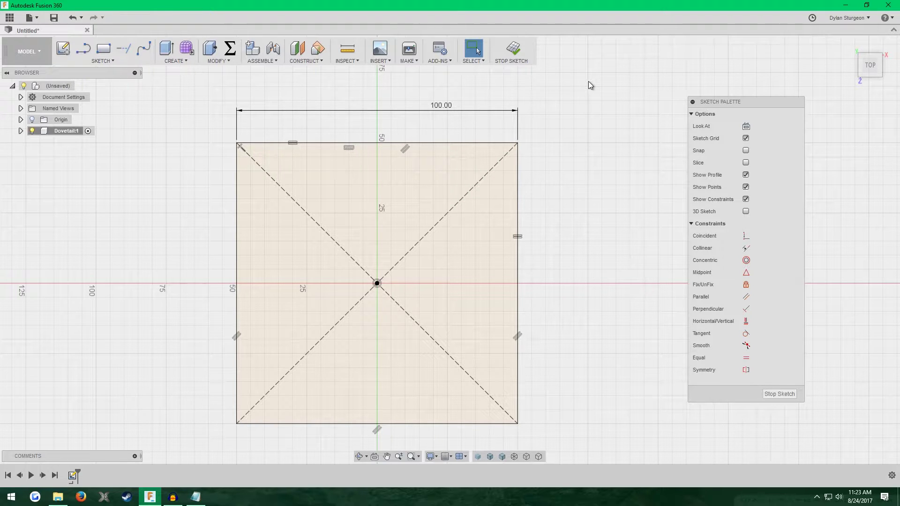
left_click(508, 57)
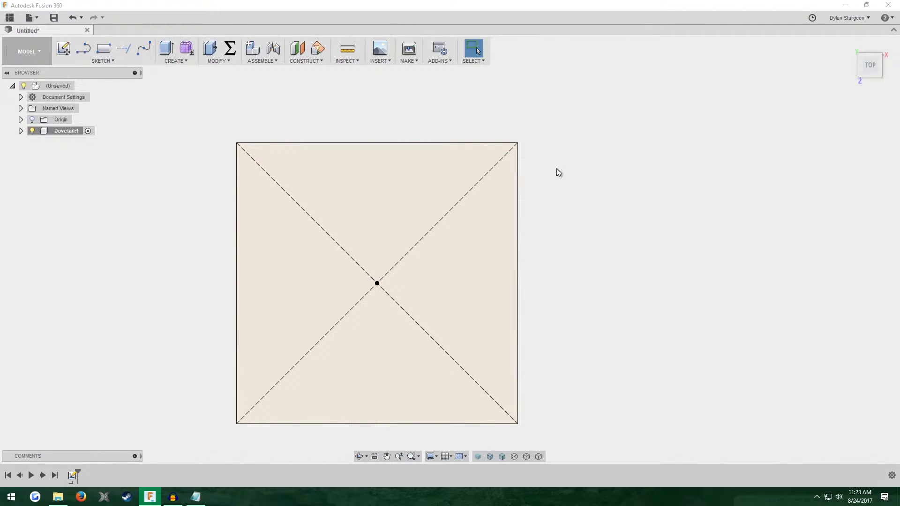
mouse_move(559, 170)
middle_mouse_down("shift")
mouse_move(586, 133)
mouse_move(530, 124)
middle_mouse_up("shift")
left_click(849, 46)
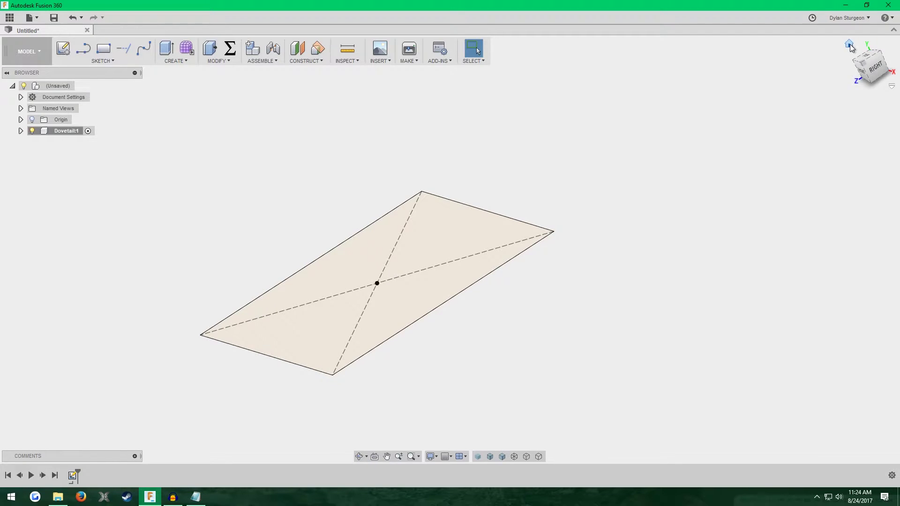
scroll(384, 391, "down", 2)
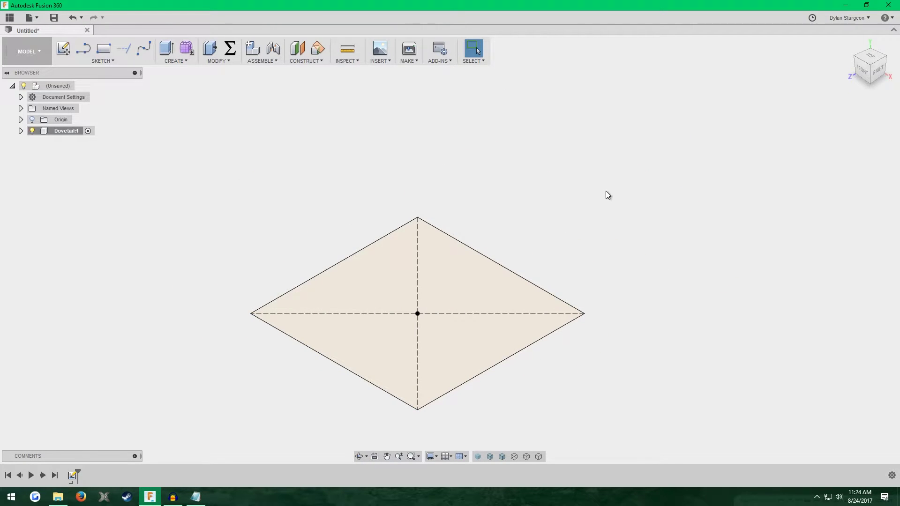
Extrude the square profile symmetrically with a 50 mm whole length.
key("e")
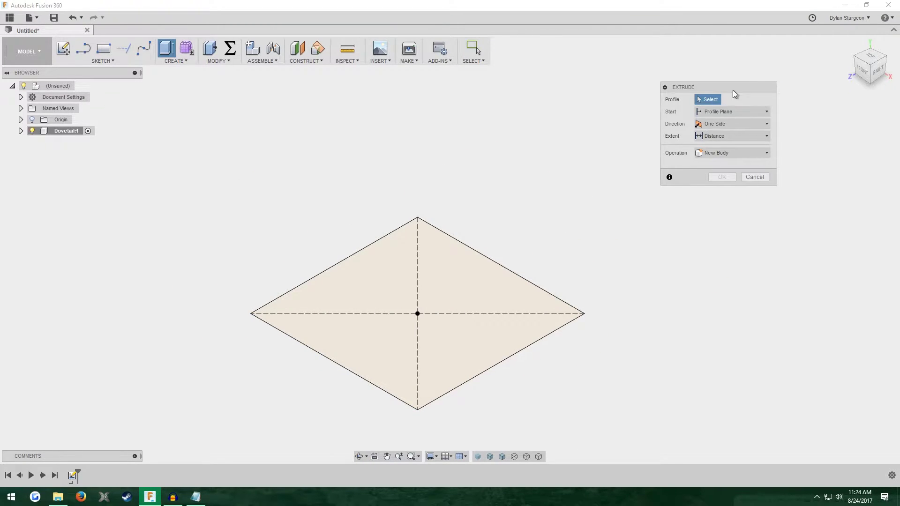
left_click(437, 272)
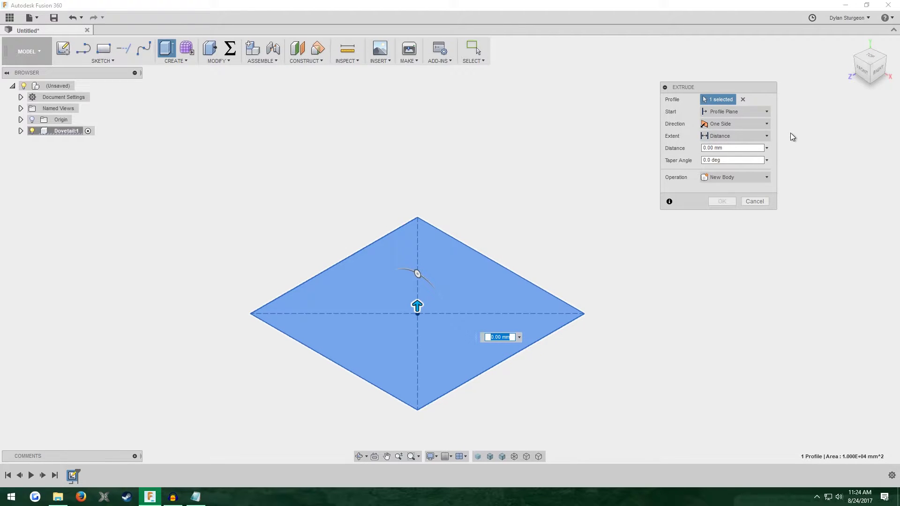
left_click_drag(699, 87, 639, 187)
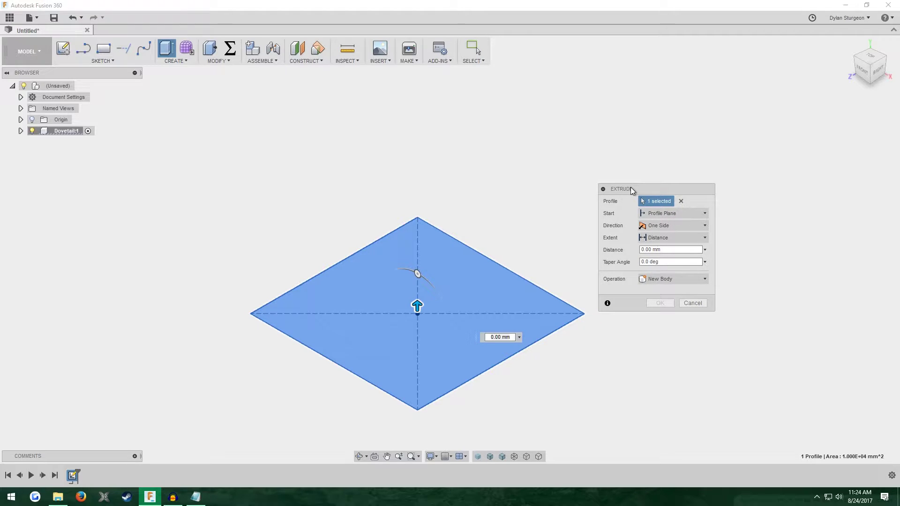
left_click(656, 224)
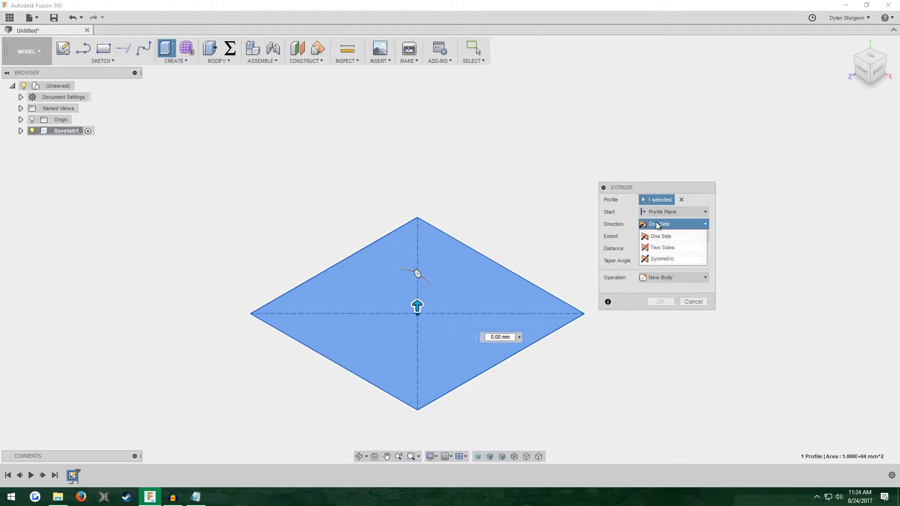
left_click(660, 259)
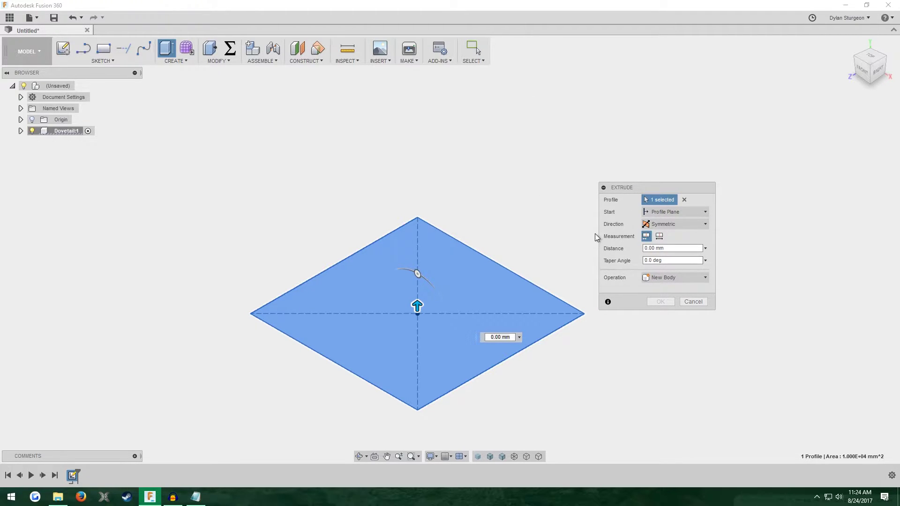
left_click(659, 236)
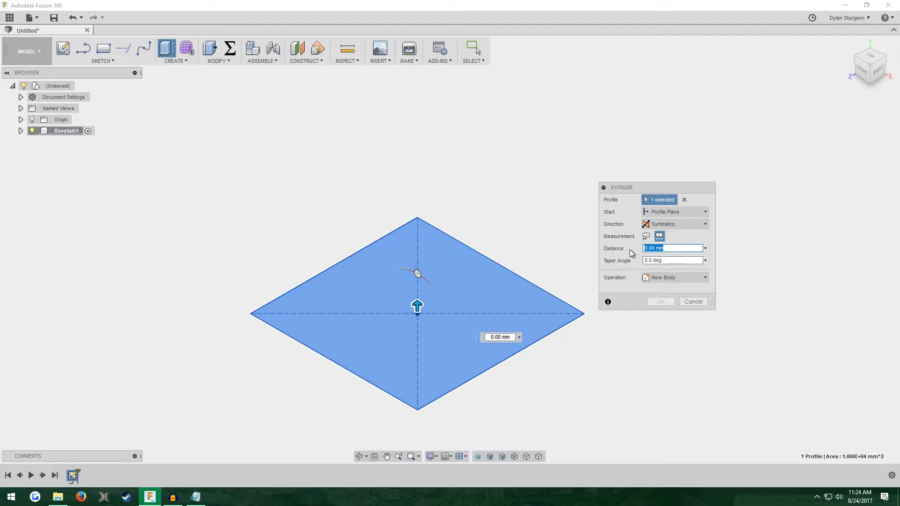
type("50")
key("Return")
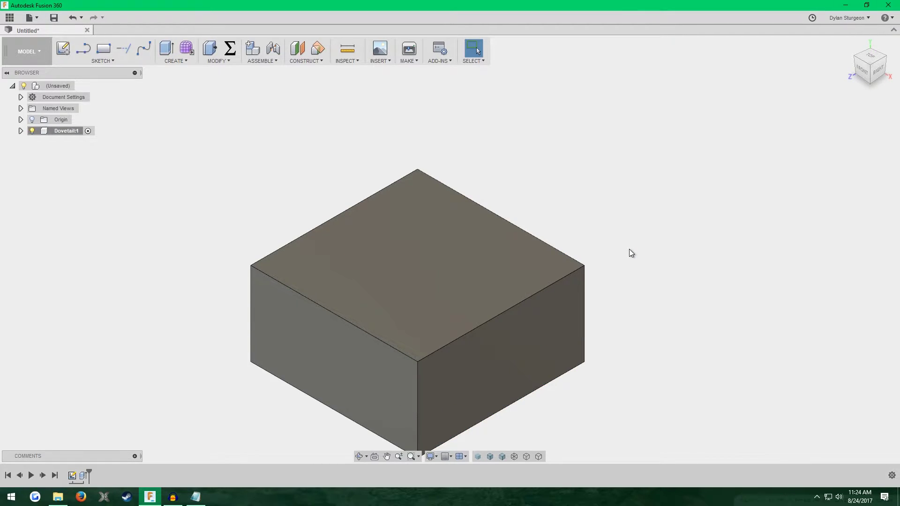
scroll(618, 267, "down", 2)
scroll(604, 314, "up", 3)
scroll(593, 389, "up", 1)
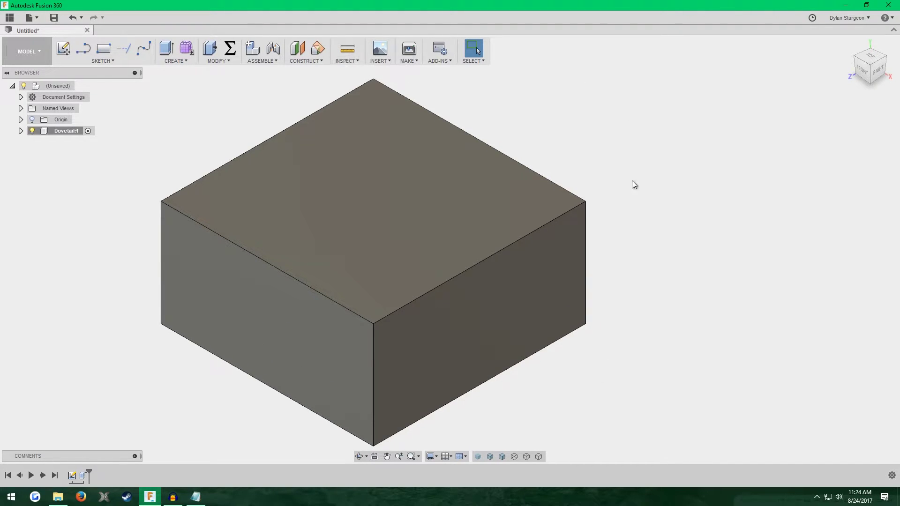
key("i")
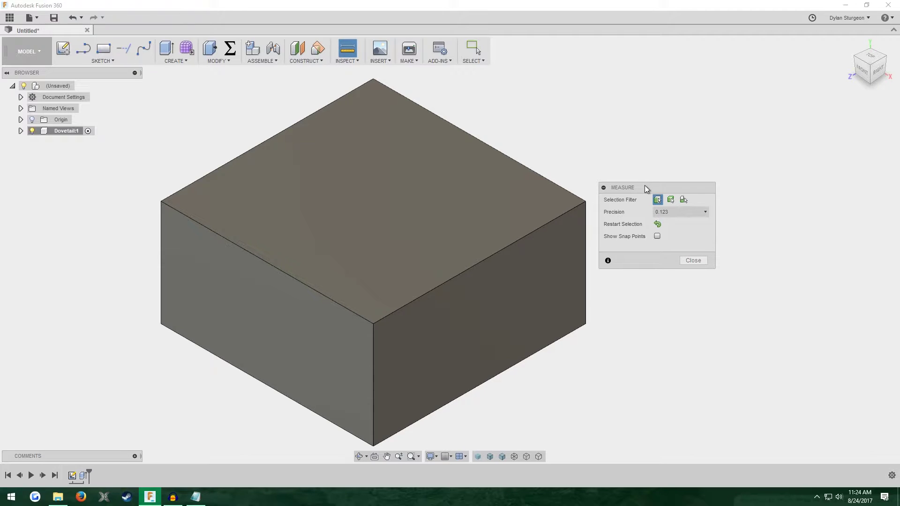
left_click_drag(724, 110, 731, 101)
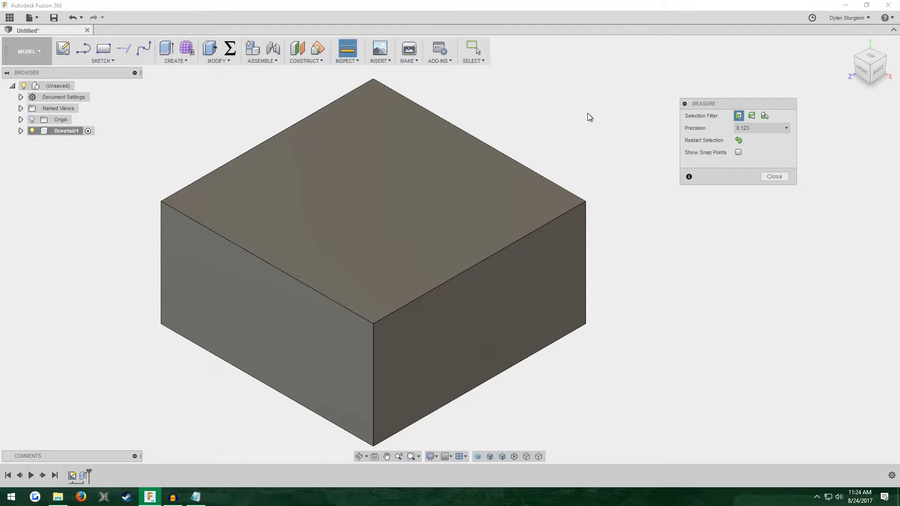
left_click(585, 218)
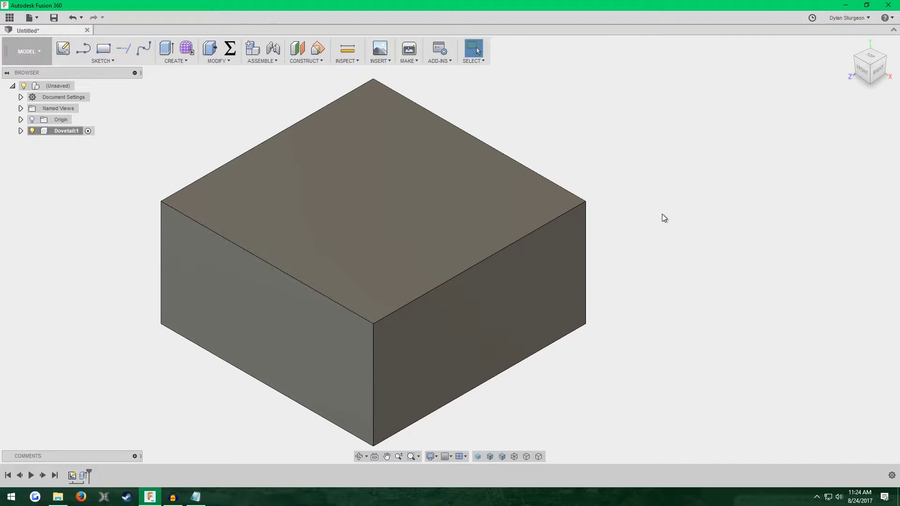
scroll(662, 214, "down", 3)
scroll(708, 139, "up", 2)
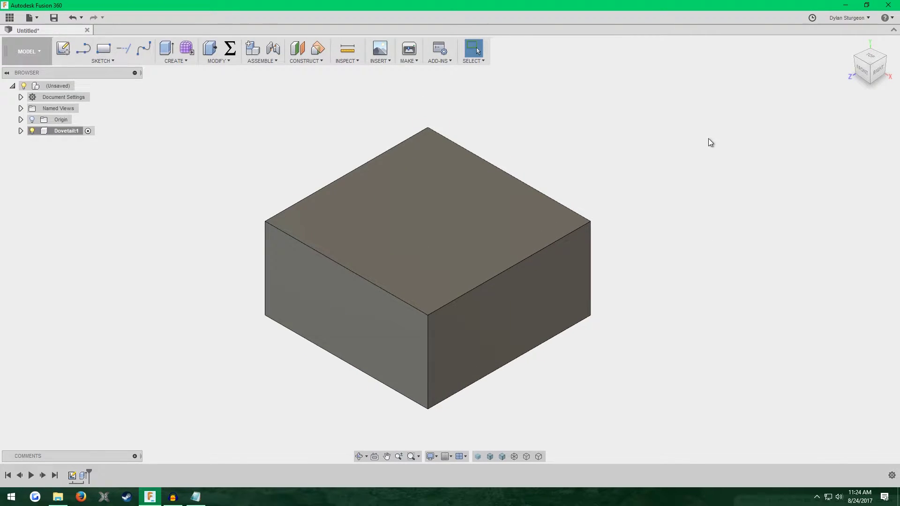
On the box's front face, draw a base-slant-top-slant-base line chain from edge to edge.
left_click(65, 54)
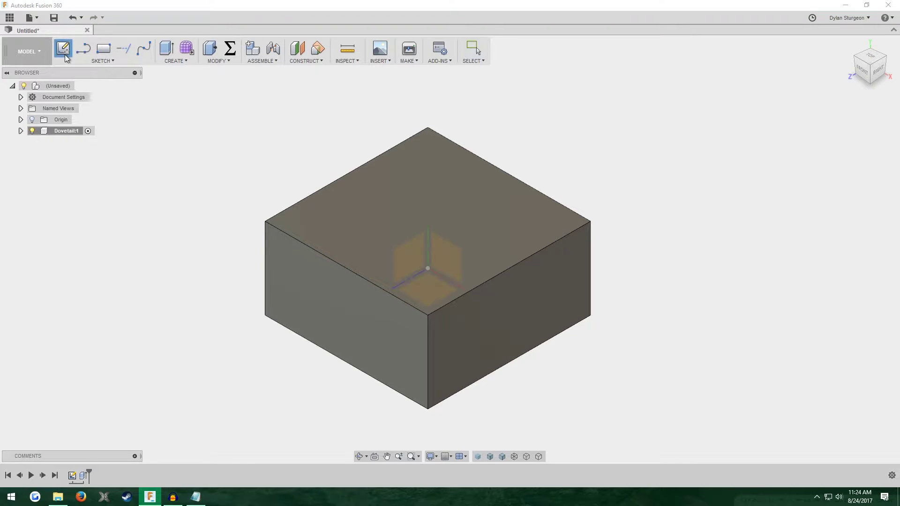
left_click(333, 285)
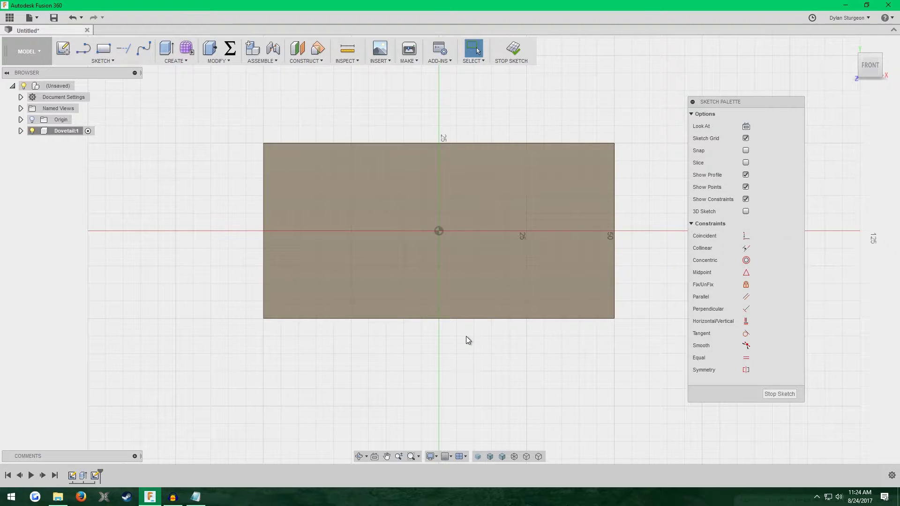
key("a")
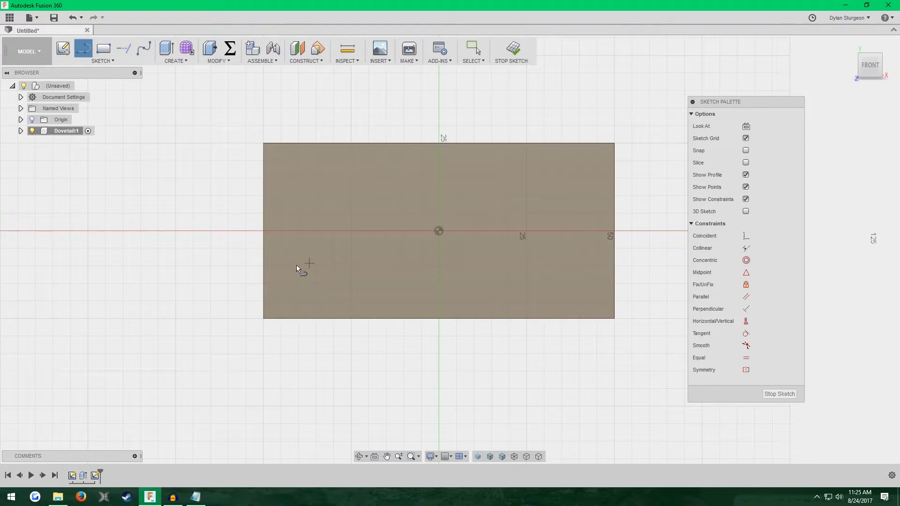
left_click(263, 267)
left_click(391, 267)
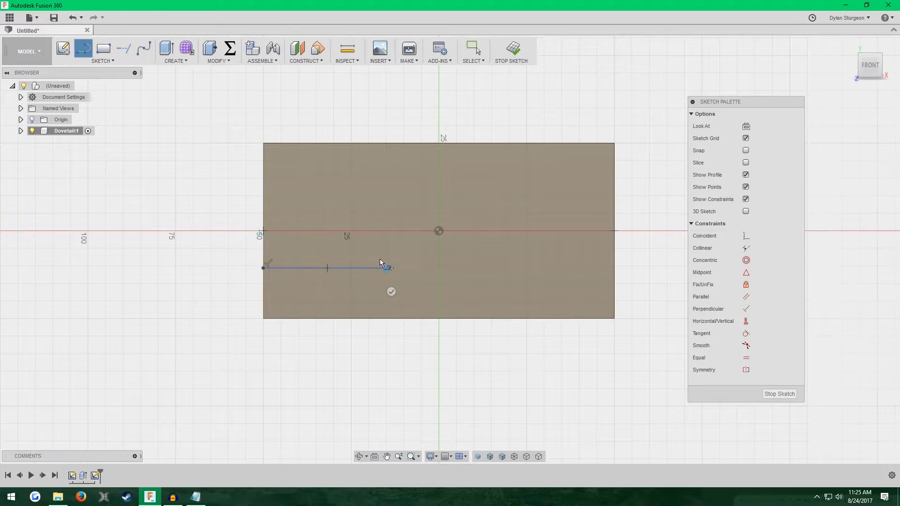
left_click(360, 205)
left_click(507, 206)
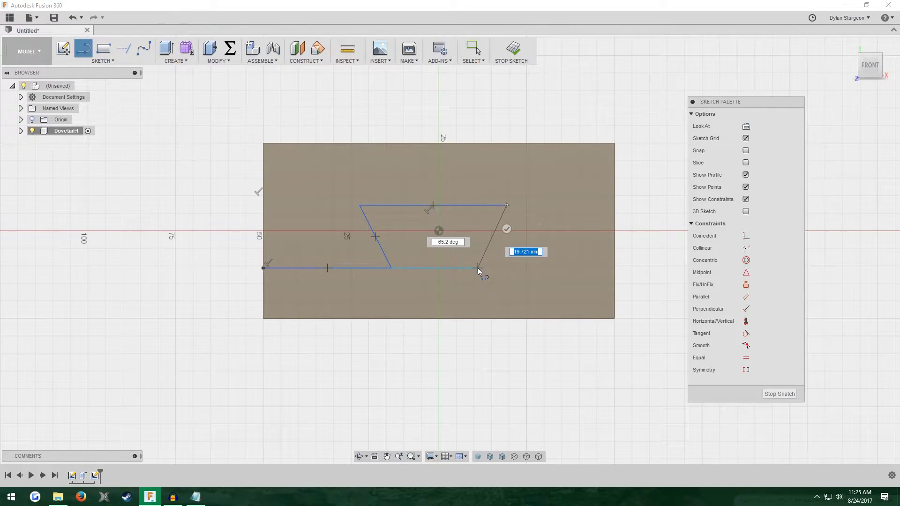
left_click(477, 267)
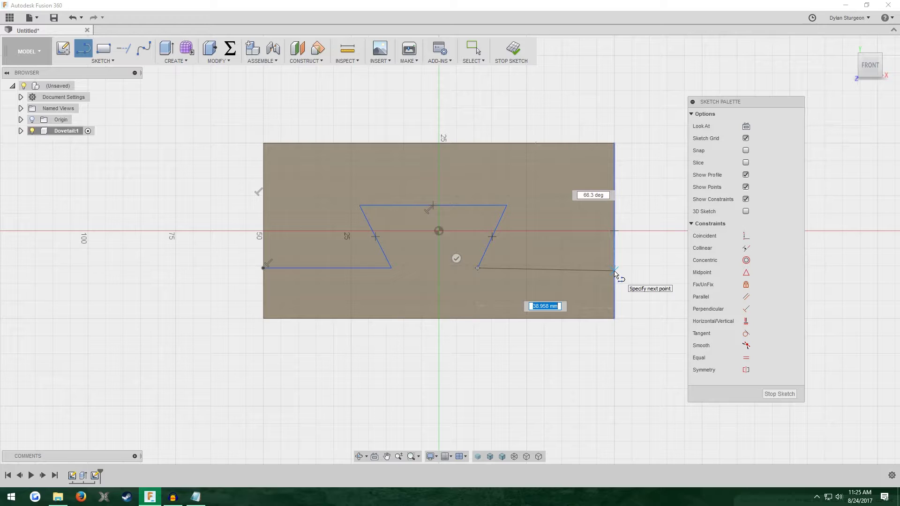
double_click(613, 266)
End line drawing and nudge both base lines upward, reattaching the right base end.
scroll(419, 149, "up", 2)
key("Escape")
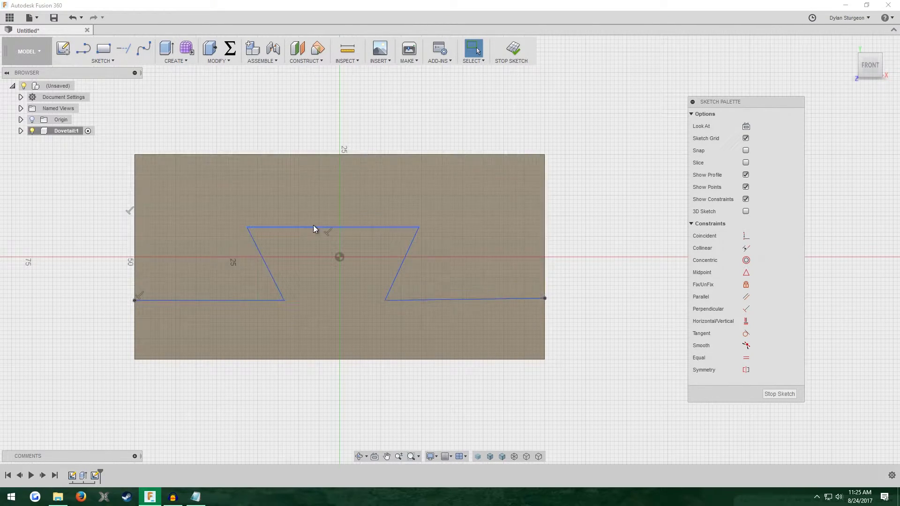
scroll(313, 224, "up", 2)
double_click(224, 320)
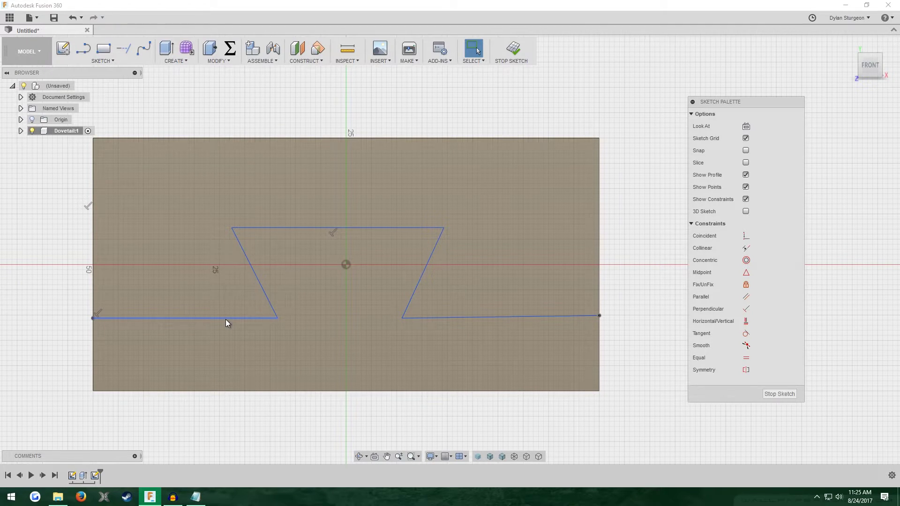
left_click(435, 319)
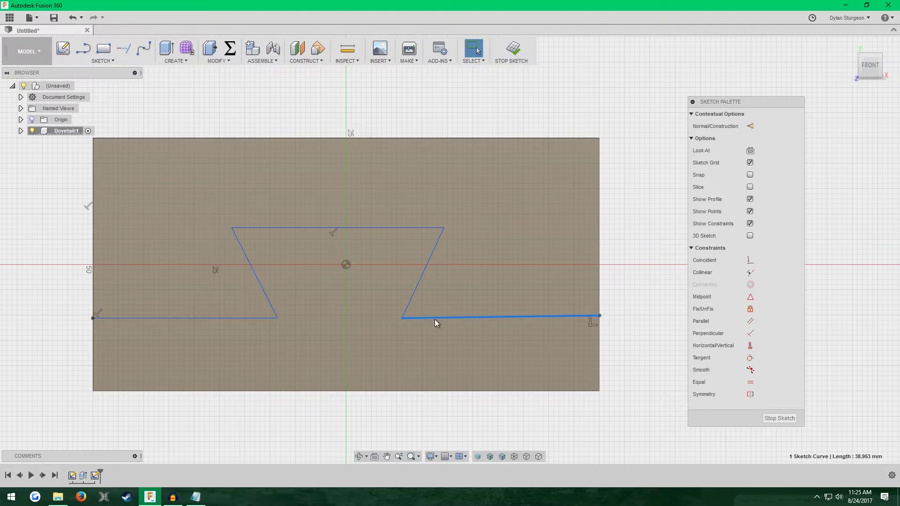
left_click(241, 319)
left_click(275, 419)
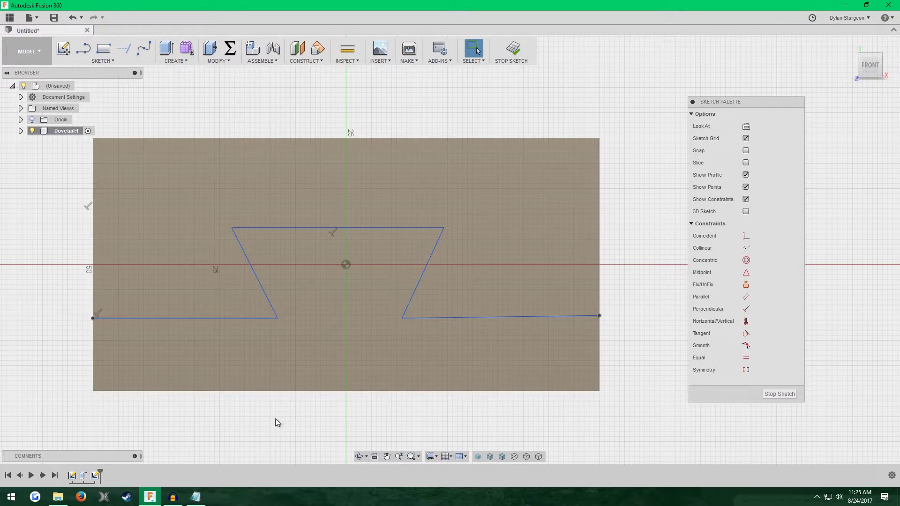
mouse_move(144, 320)
left_mouse_down()
mouse_move(147, 304)
mouse_move(149, 313)
left_mouse_up()
left_click(442, 420)
mouse_move(451, 318)
left_mouse_down()
mouse_move(445, 342)
mouse_move(462, 308)
left_mouse_up()
mouse_move(405, 309)
left_mouse_down()
mouse_move(426, 320)
mouse_move(404, 300)
left_mouse_up()
left_click(615, 275)
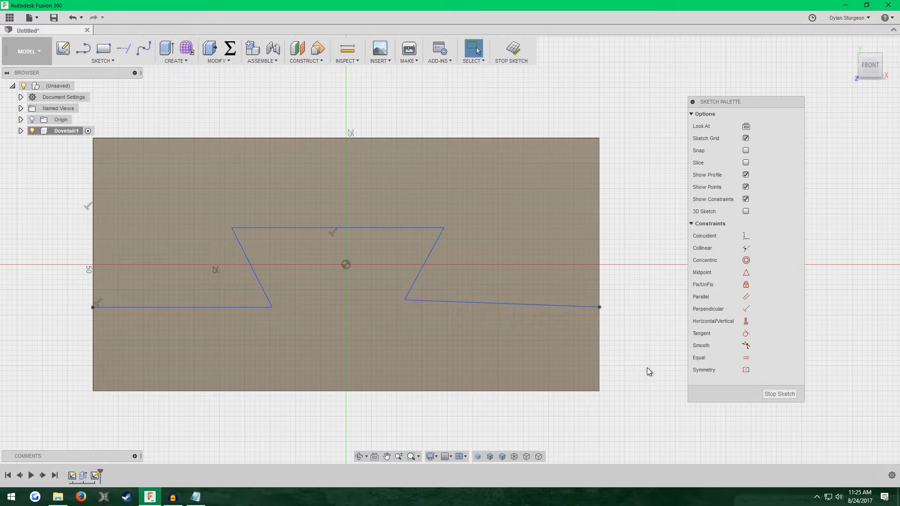
Make the right bottom line horizontal and adjust both bottom lines' heights.
left_click(746, 321)
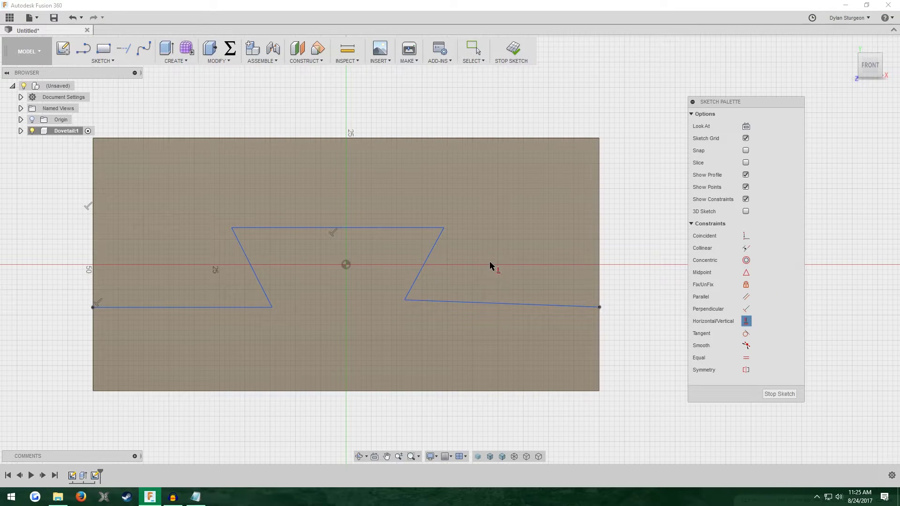
left_click(486, 305)
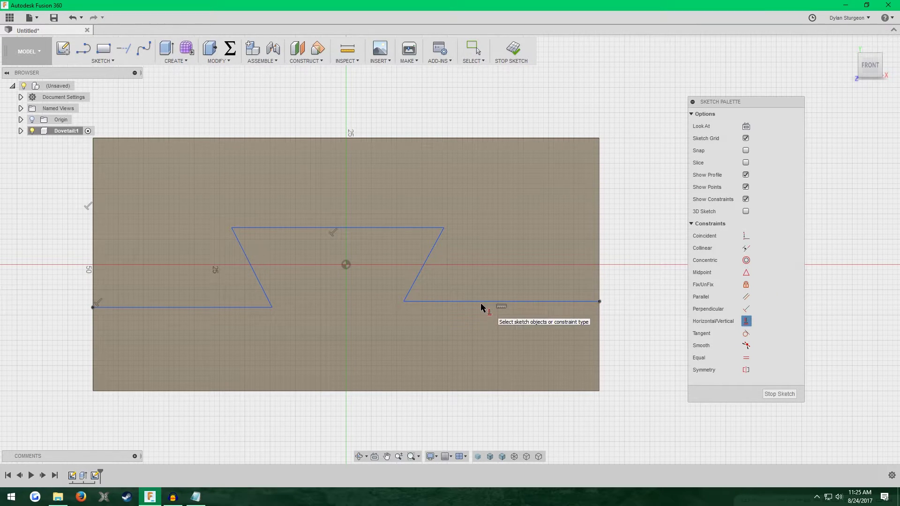
key("Escape")
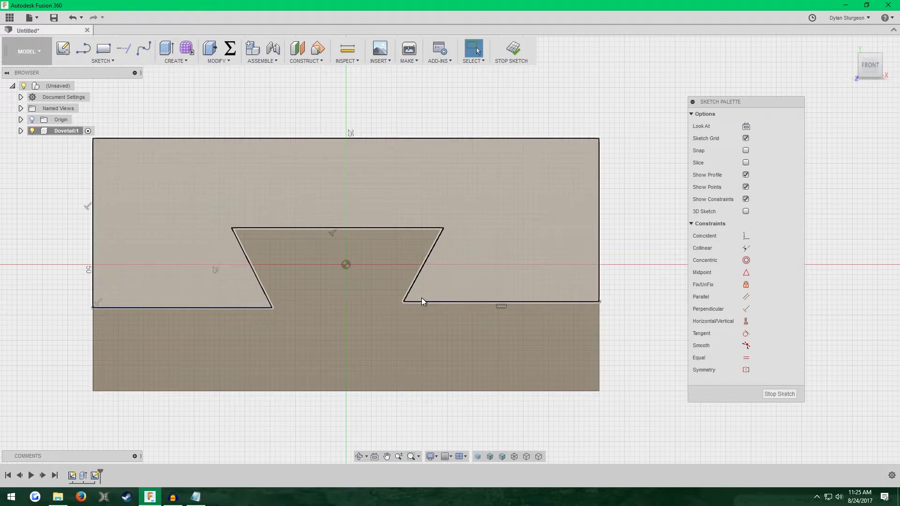
mouse_move(401, 303)
left_mouse_down()
mouse_move(393, 328)
mouse_move(374, 306)
mouse_move(392, 322)
mouse_move(364, 254)
mouse_move(417, 304)
mouse_move(404, 293)
mouse_move(402, 308)
left_mouse_up()
key("Escape")
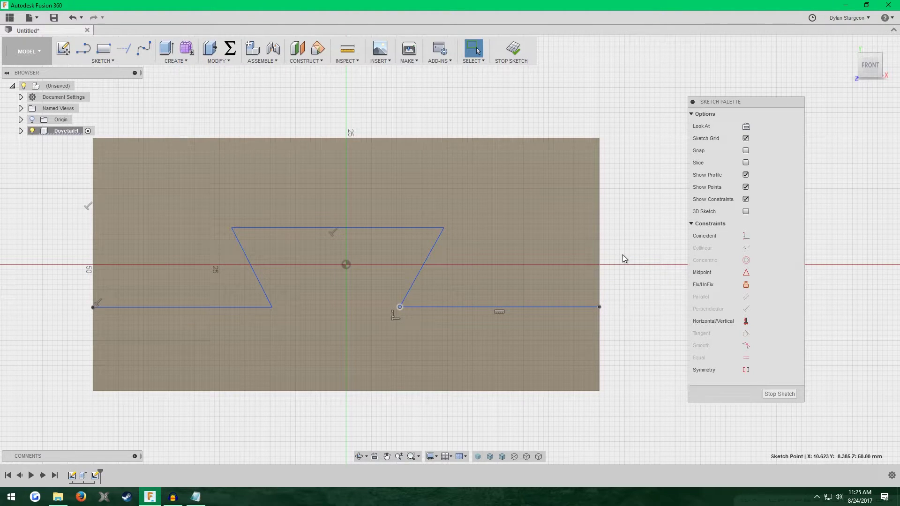
mouse_move(212, 307)
left_mouse_down()
mouse_move(212, 299)
mouse_move(238, 325)
mouse_move(246, 304)
left_mouse_up()
left_click(619, 265)
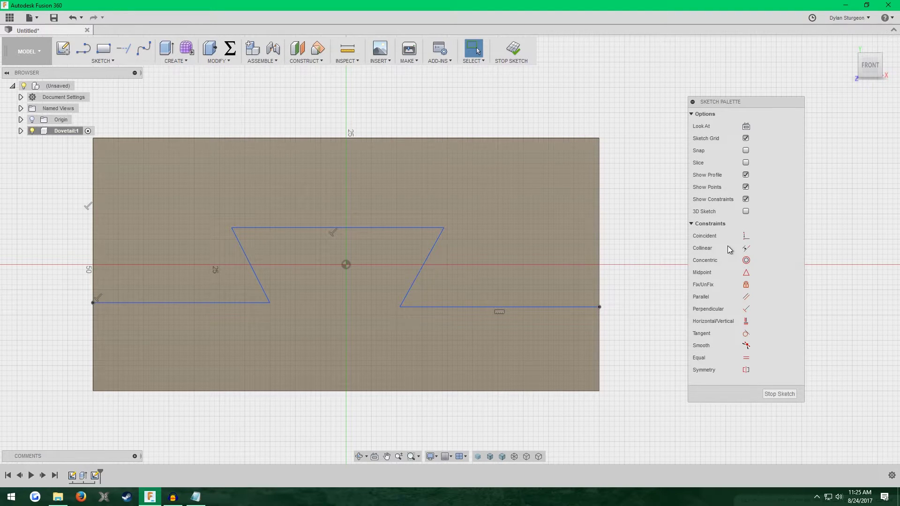
Make the two bottom lines collinear and drag them onto the horizontal axis.
left_click(746, 251)
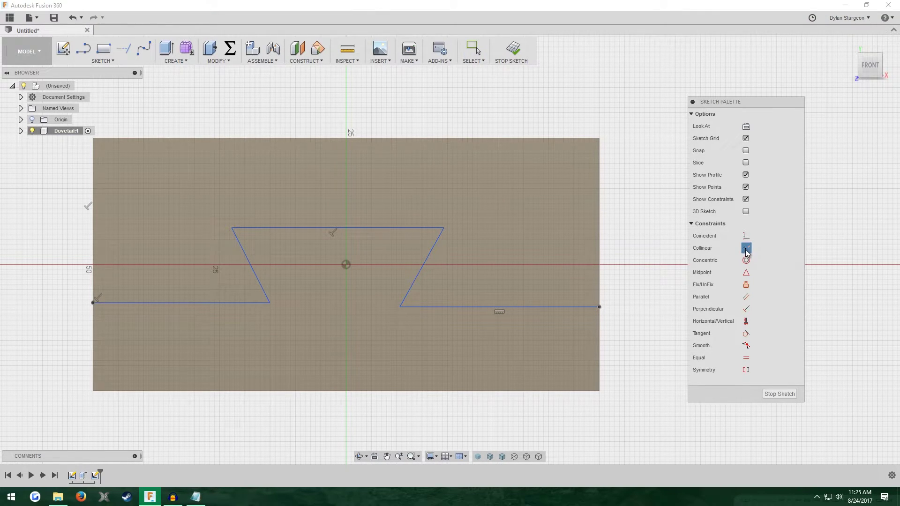
left_click(462, 308)
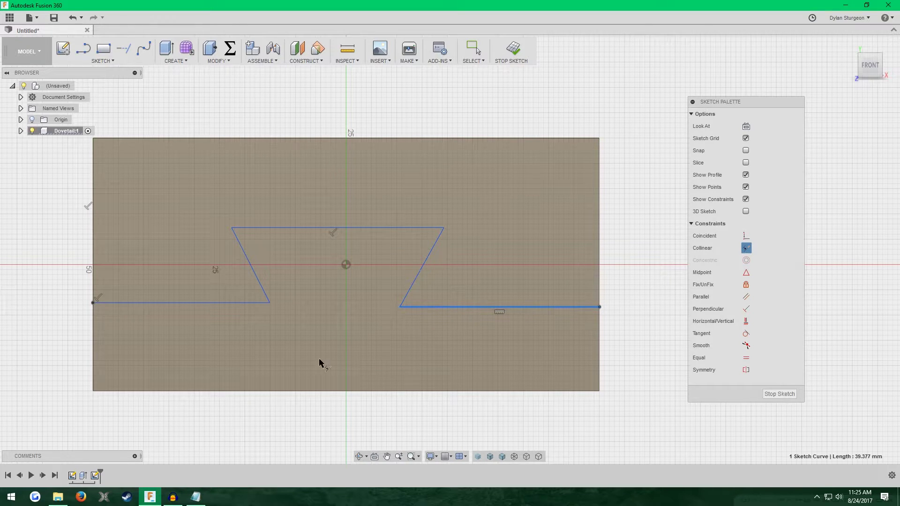
left_click(208, 304)
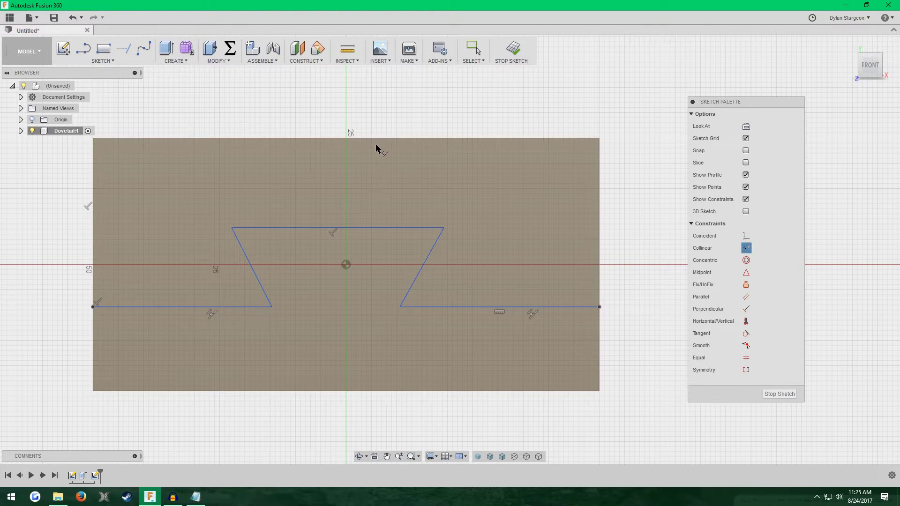
left_click(474, 49)
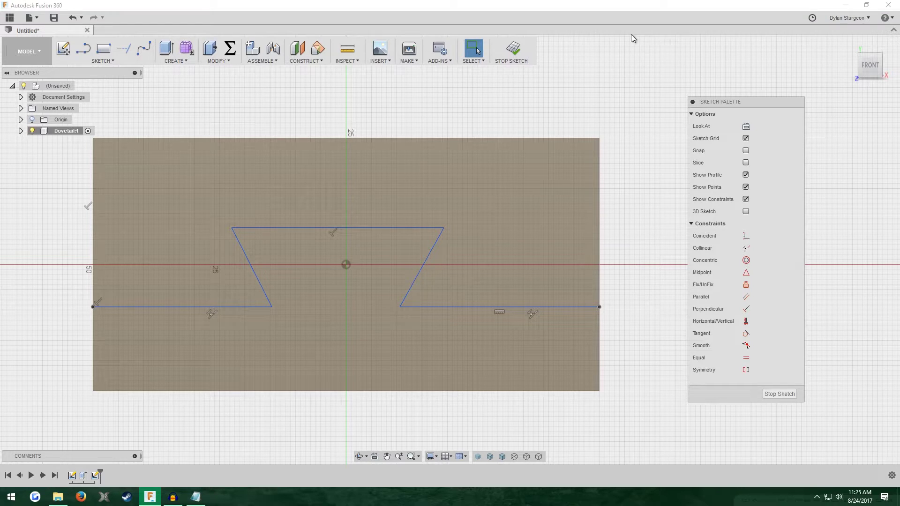
mouse_move(397, 306)
left_mouse_down()
mouse_move(424, 263)
mouse_move(381, 267)
mouse_move(296, 305)
mouse_move(401, 313)
mouse_move(384, 300)
mouse_move(431, 297)
mouse_move(369, 325)
left_mouse_up()
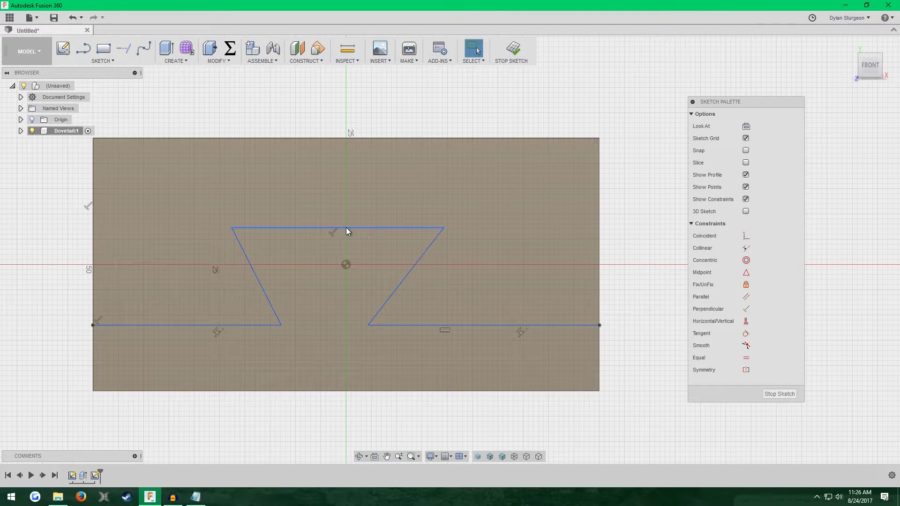
Drag the dovetail's top line down to widen the dovetail.
scroll(340, 228, "up", 2)
left_click(395, 220)
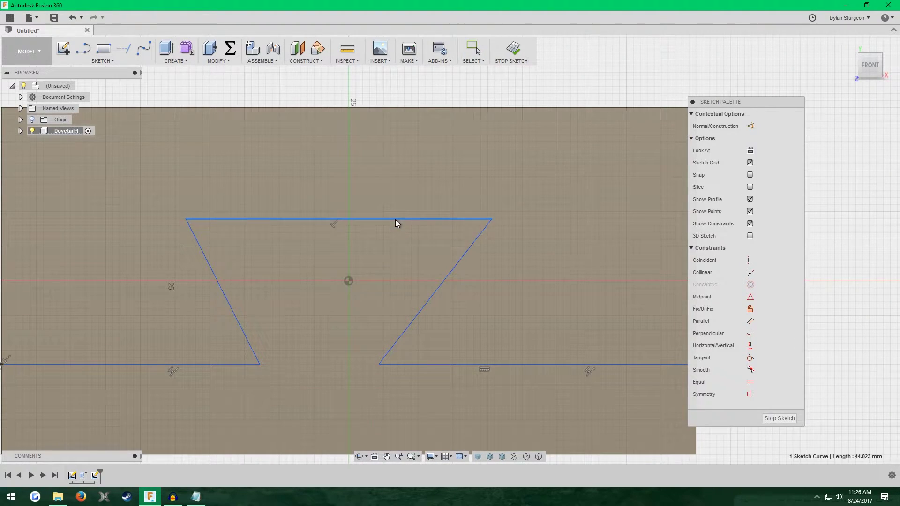
mouse_move(395, 219)
left_mouse_down()
mouse_move(371, 242)
mouse_move(374, 236)
left_mouse_up()
left_click(398, 88)
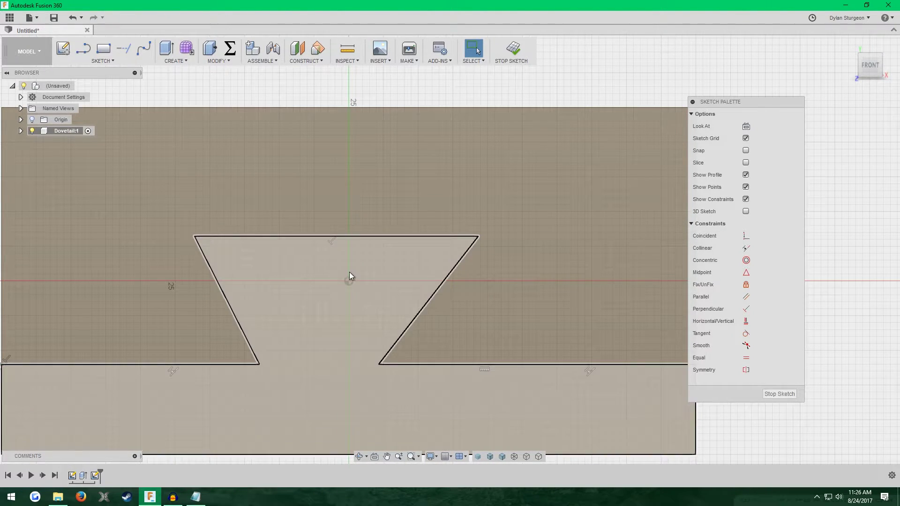
scroll(333, 276, "down", 2)
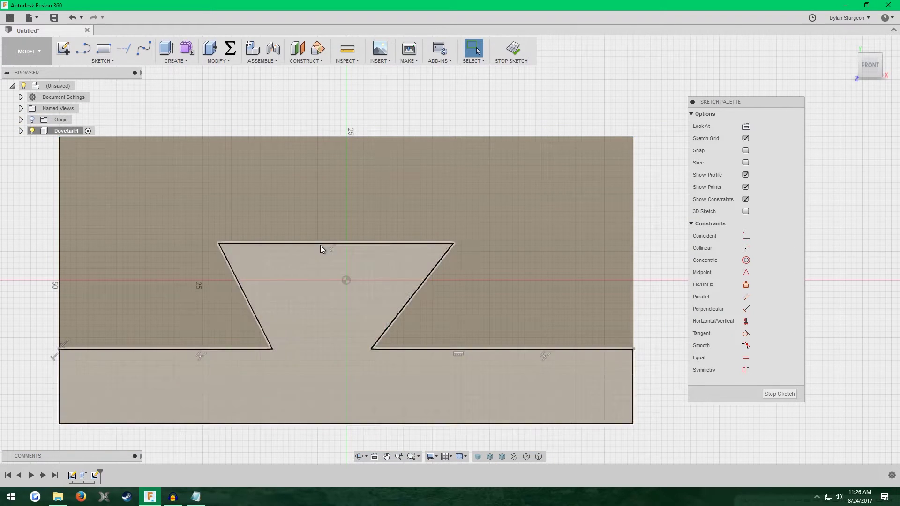
double_click(320, 243)
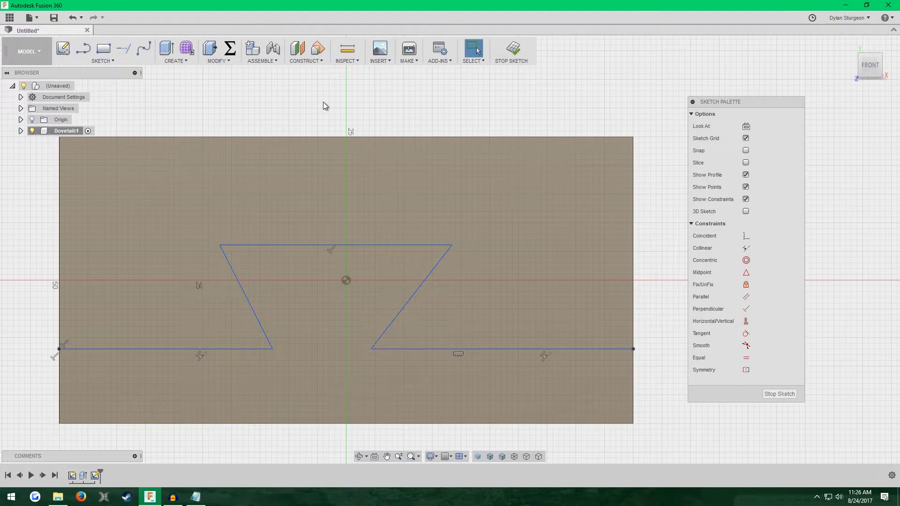
Place a sketch point at the middle of the dovetail's top edge.
left_click(114, 62)
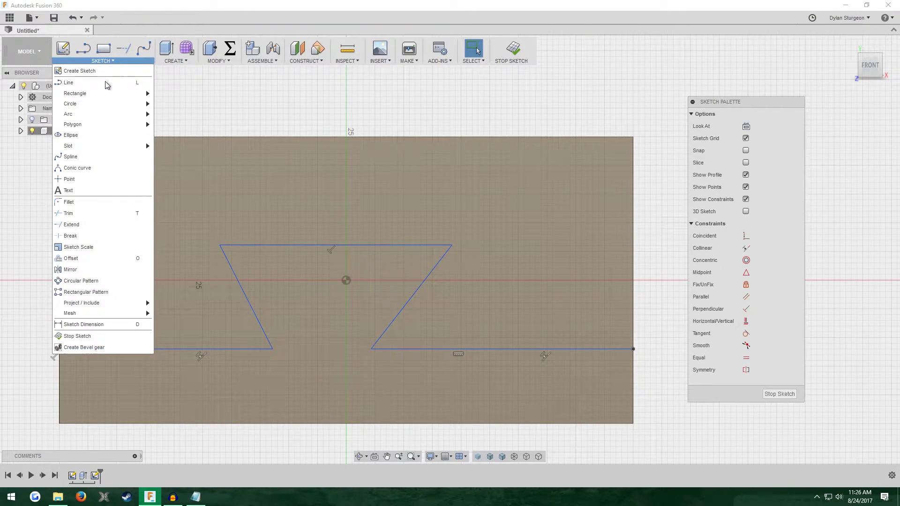
left_click(80, 179)
scroll(377, 278, "up", 3)
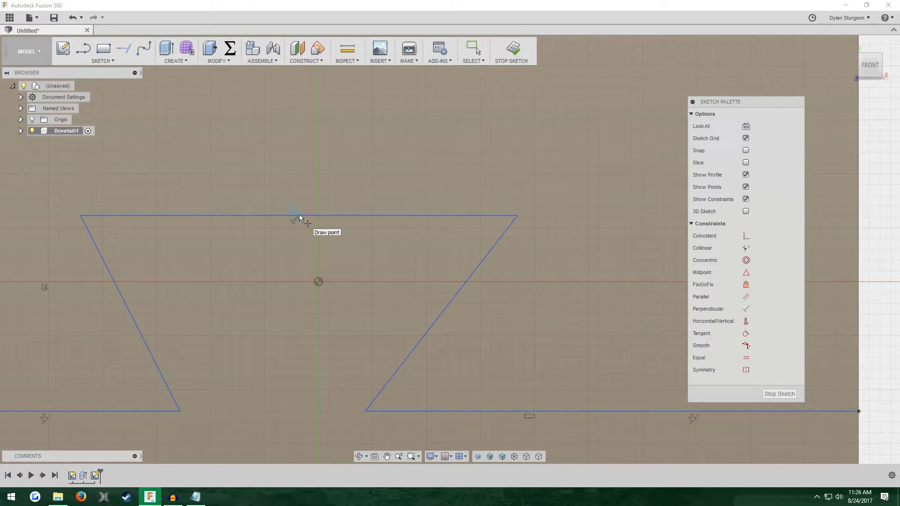
left_click(473, 48)
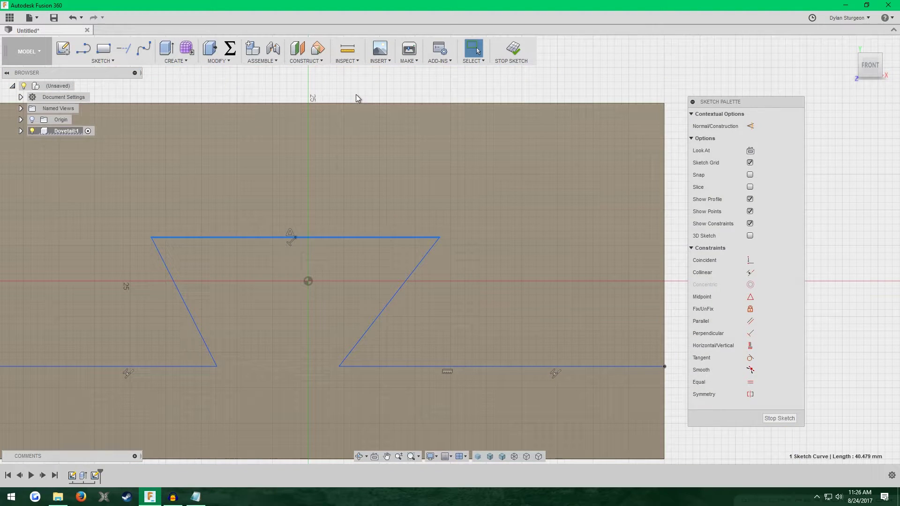
scroll(228, 285, "up", 3)
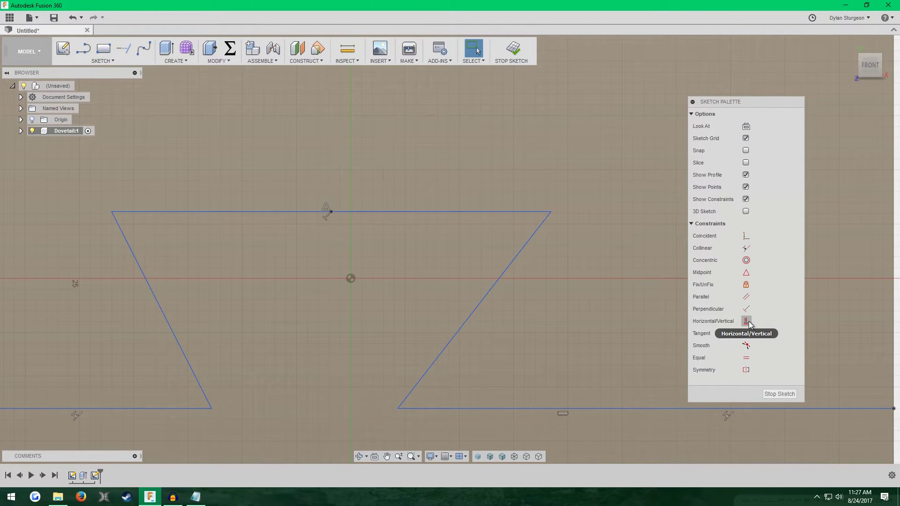
Align the top-edge point vertically with the origin.
left_click(749, 322)
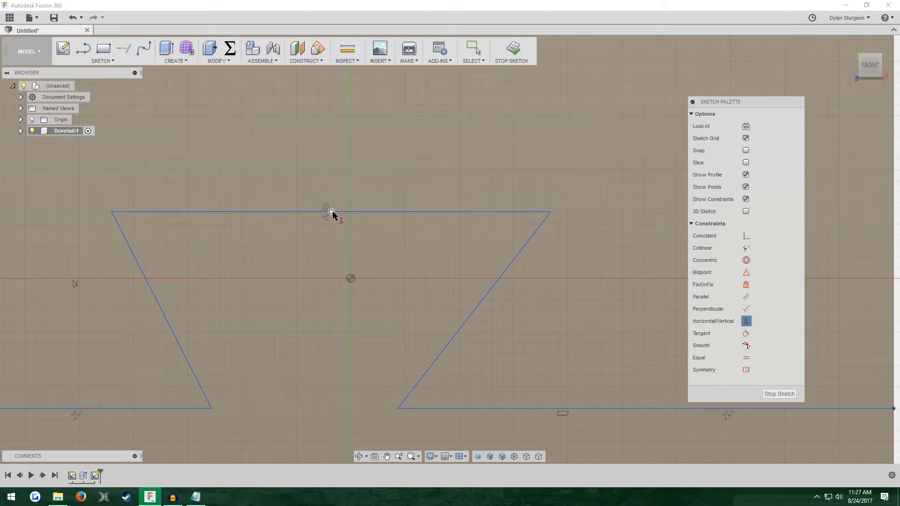
left_click(331, 211)
left_click(351, 278)
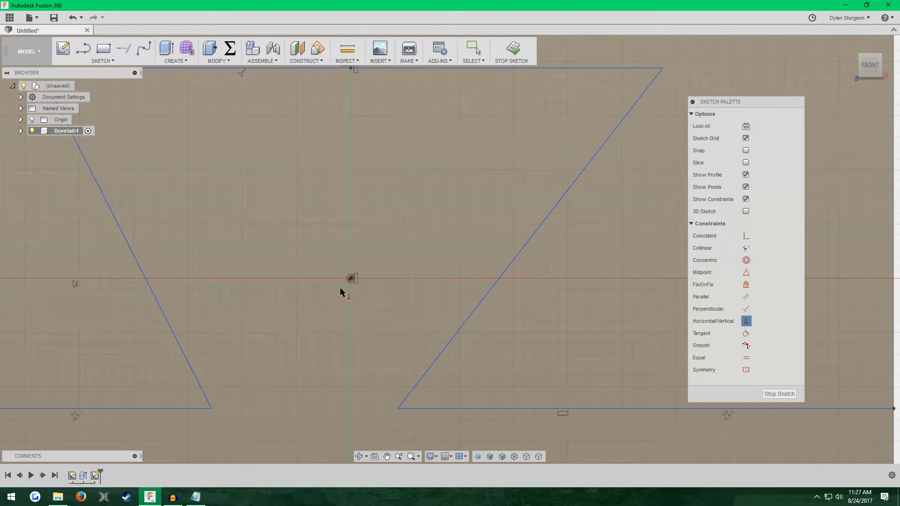
scroll(342, 291, "down", 2)
left_click(473, 48)
scroll(227, 264, "down", 2)
scroll(286, 148, "up", 1)
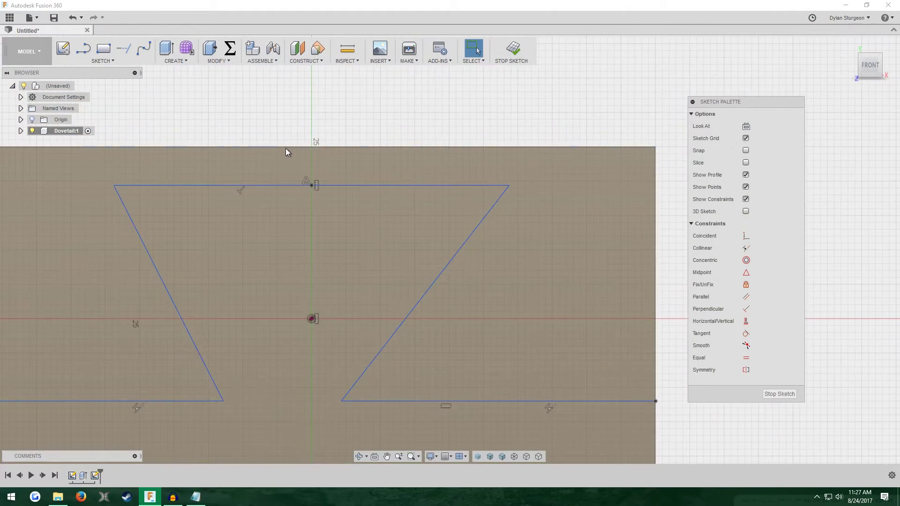
Lower the top edge and drag corners into a wider, shallower trapezoid.
mouse_move(313, 184)
left_mouse_down()
mouse_move(293, 229)
mouse_move(300, 315)
mouse_move(304, 266)
mouse_move(301, 250)
mouse_move(302, 331)
mouse_move(312, 283)
mouse_move(313, 340)
left_mouse_up()
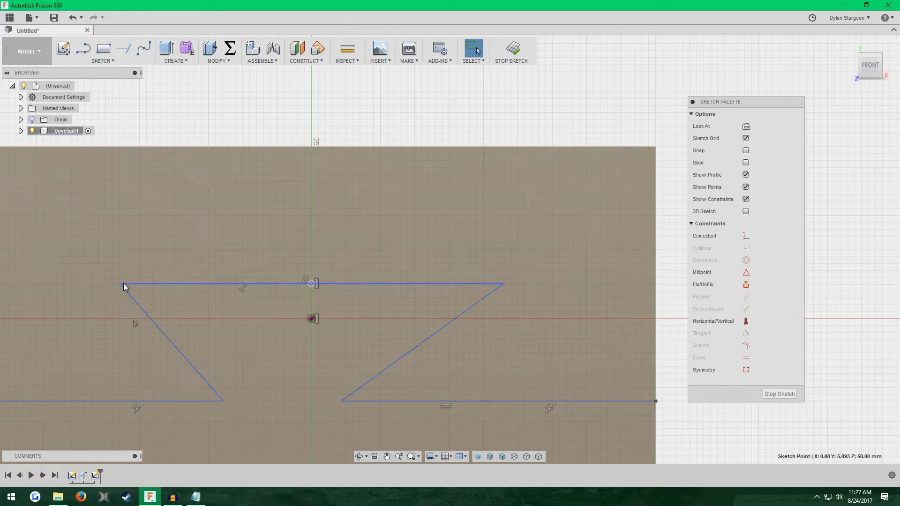
mouse_move(123, 283)
left_mouse_down()
mouse_move(193, 277)
mouse_move(262, 306)
mouse_move(172, 284)
mouse_move(195, 314)
mouse_move(161, 275)
mouse_move(184, 292)
mouse_move(164, 280)
mouse_move(161, 303)
mouse_move(137, 285)
mouse_move(204, 295)
mouse_move(151, 292)
left_mouse_up()
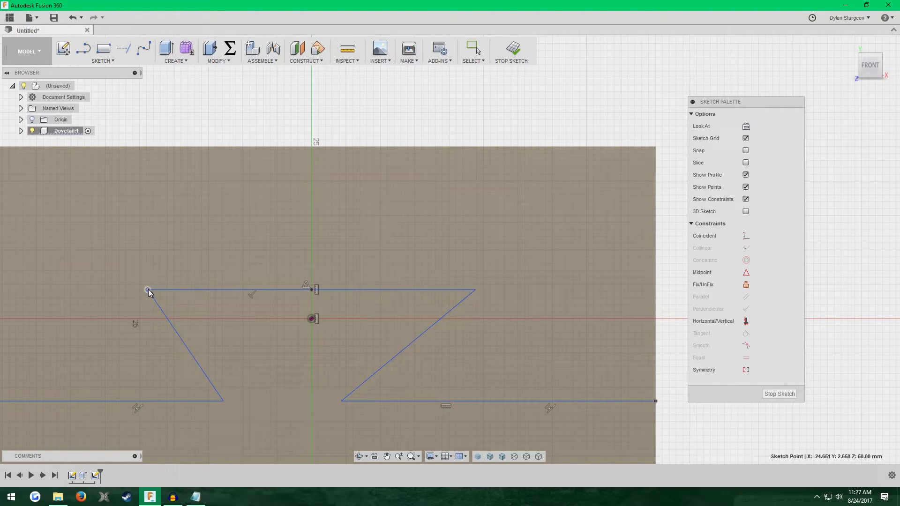
scroll(256, 107, "down", 2)
scroll(225, 106, "up", 1)
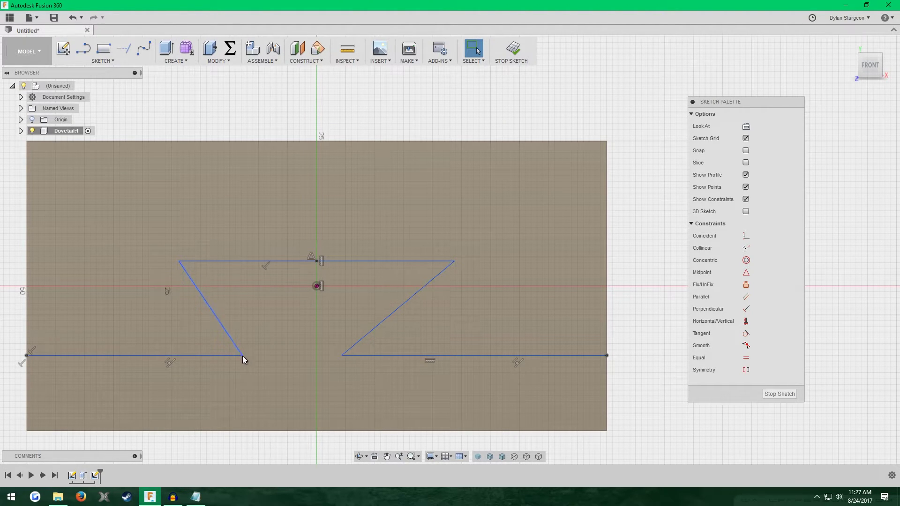
mouse_move(242, 355)
left_mouse_down()
mouse_move(235, 353)
mouse_move(267, 342)
mouse_move(294, 355)
mouse_move(286, 342)
mouse_move(263, 341)
left_mouse_up()
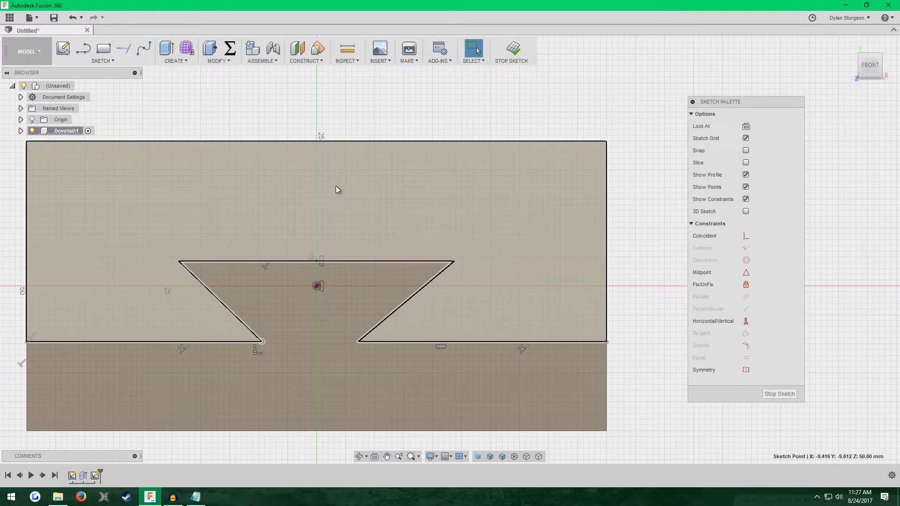
left_click(662, 298)
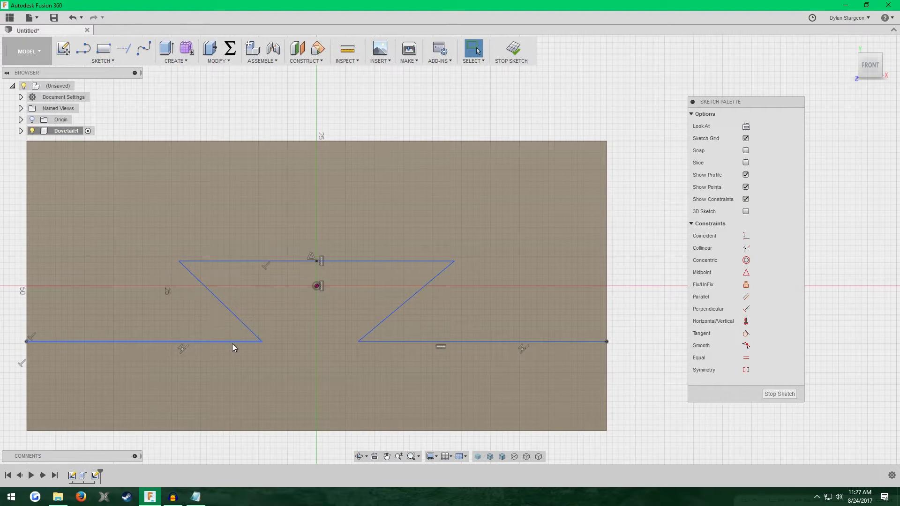
Narrow the dovetail and constrain its two bottom lines to equal length.
mouse_move(232, 342)
left_mouse_down()
mouse_move(179, 339)
mouse_move(193, 339)
left_mouse_up()
left_click(648, 266)
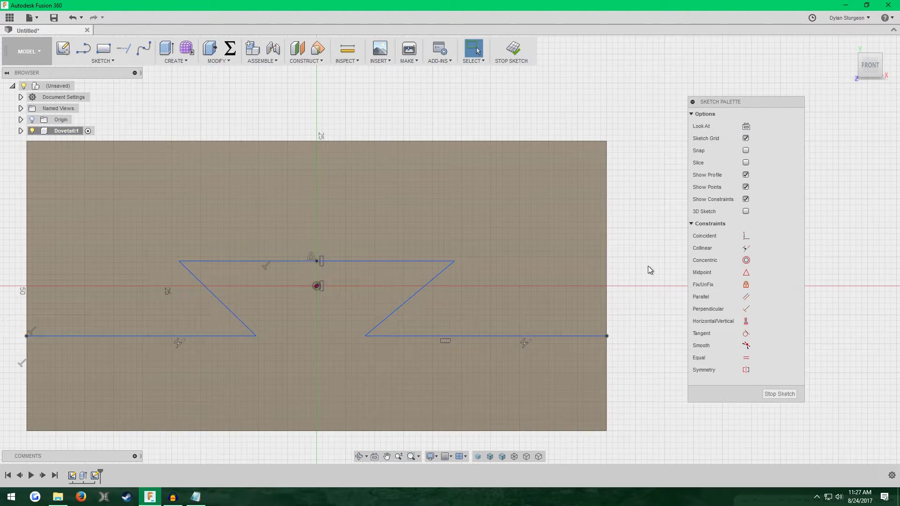
left_click(737, 358)
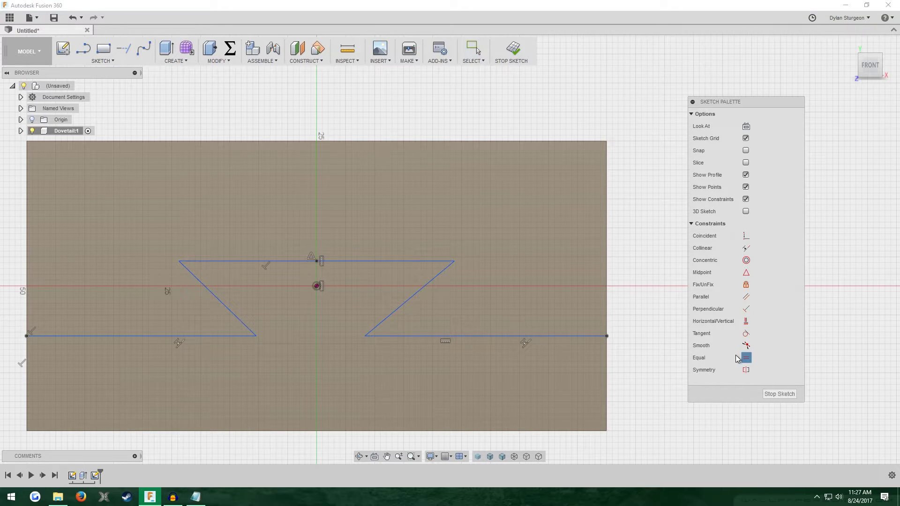
left_click(520, 336)
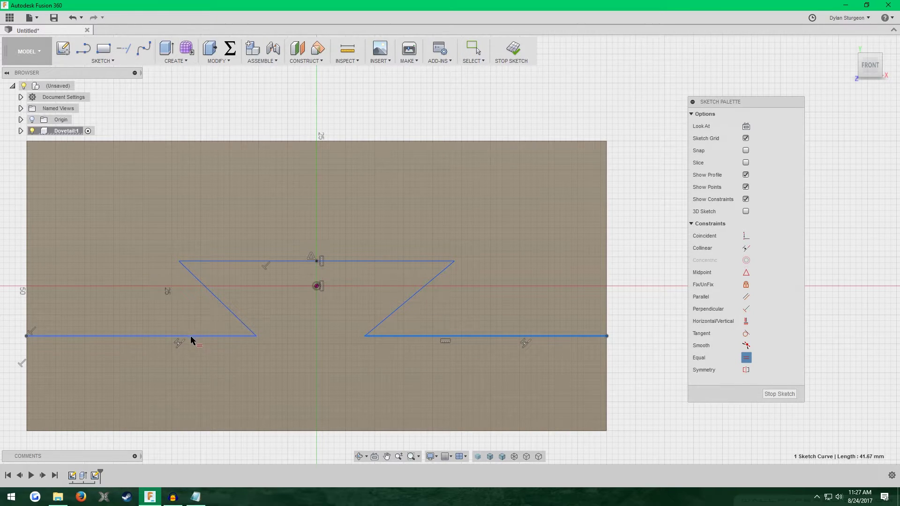
left_click(192, 336)
left_click(472, 49)
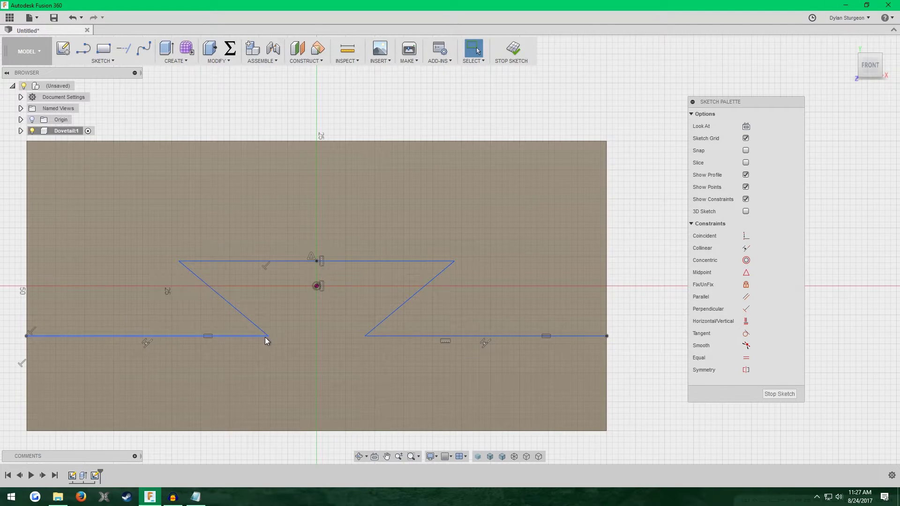
Reposition the top-left corner; an extra equal constraint over-constrains the sketch and is dismissed.
mouse_move(180, 261)
left_mouse_down()
mouse_move(184, 290)
mouse_move(182, 252)
left_mouse_up()
left_click_drag(271, 336, 268, 316)
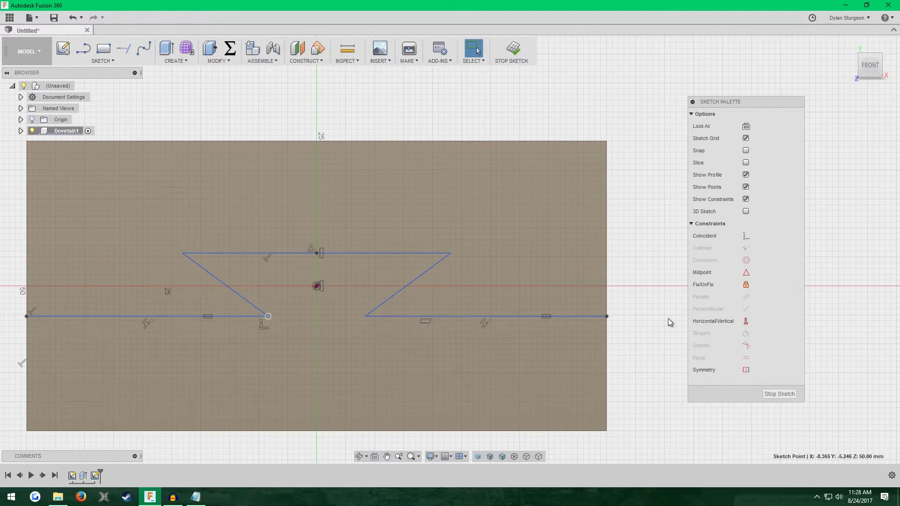
left_click(650, 315)
left_click(746, 357)
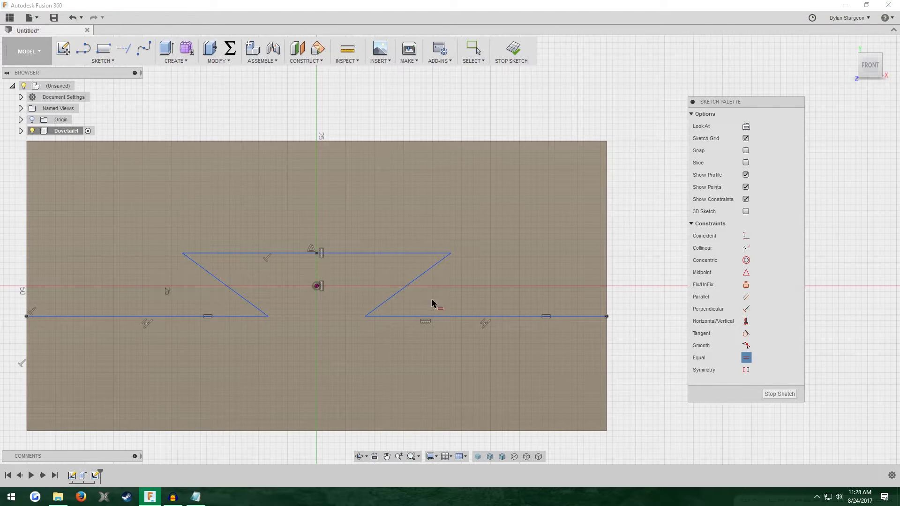
left_click(244, 304)
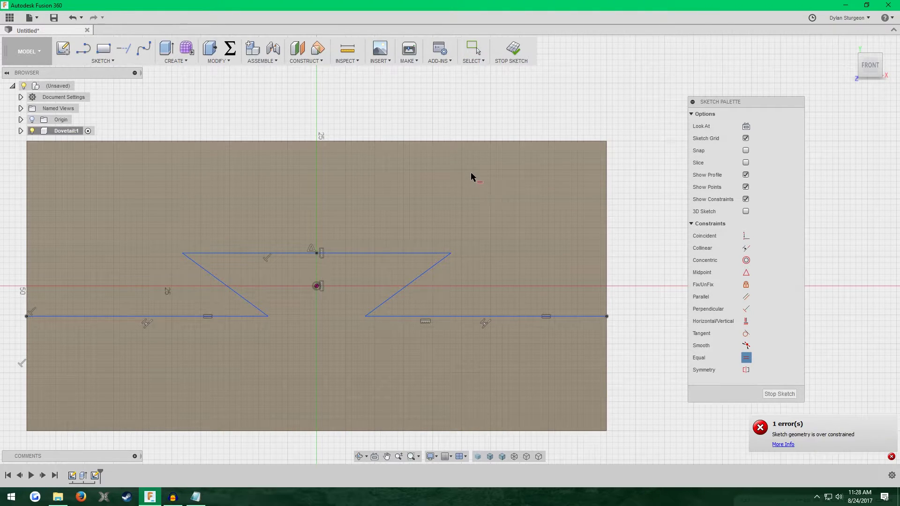
left_click(474, 49)
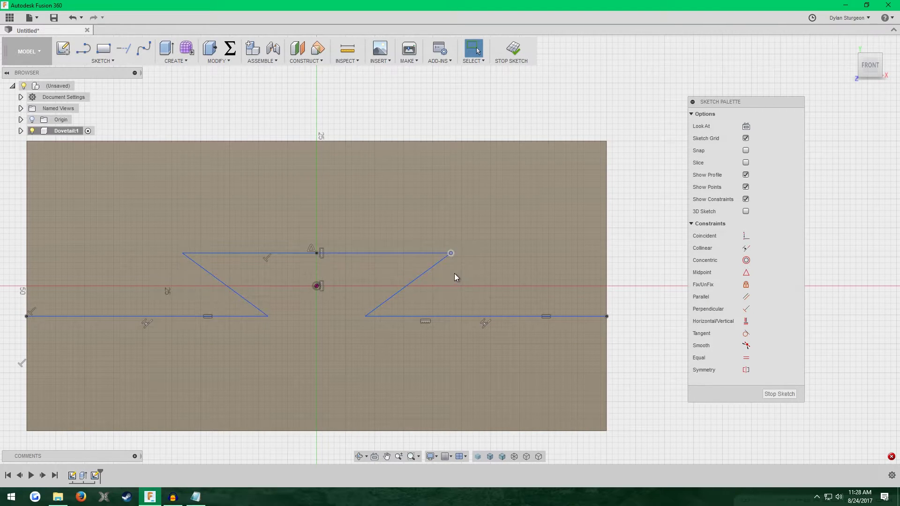
Reshape the top corners so the wide top edge sits centred over the base gap.
mouse_move(450, 254)
left_mouse_down()
mouse_move(451, 245)
mouse_move(375, 273)
mouse_move(471, 285)
mouse_move(530, 240)
mouse_move(488, 234)
left_mouse_up()
scroll(373, 322, "up", 2)
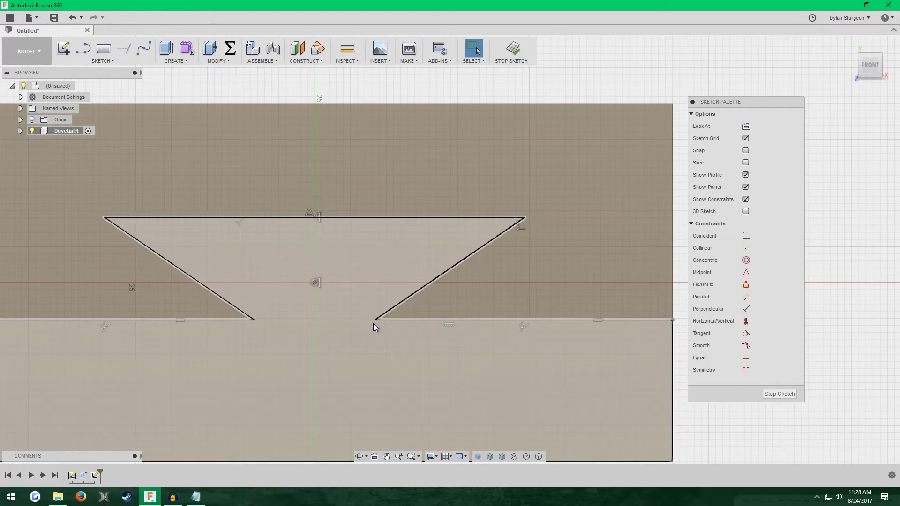
scroll(409, 322, "down", 2)
left_click_drag(502, 237, 432, 253)
left_click(645, 274)
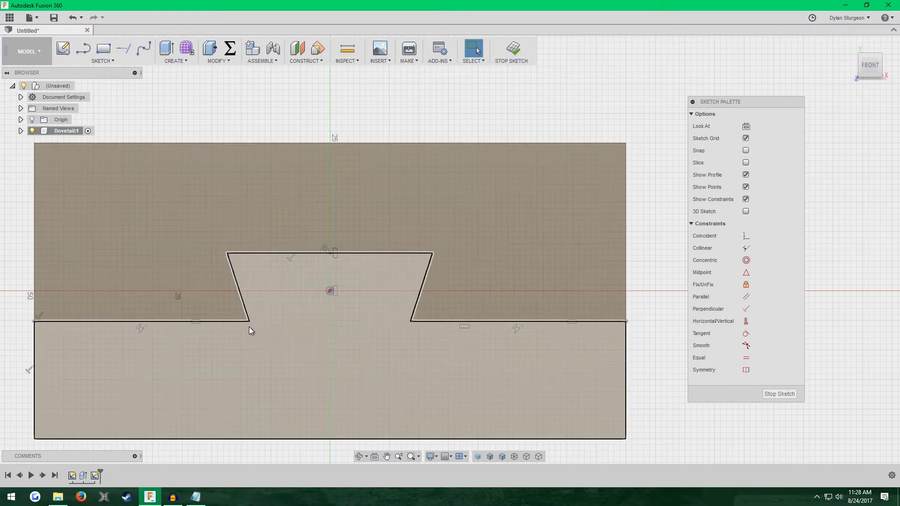
left_click_drag(249, 322, 281, 321)
left_click_drag(228, 253, 161, 254)
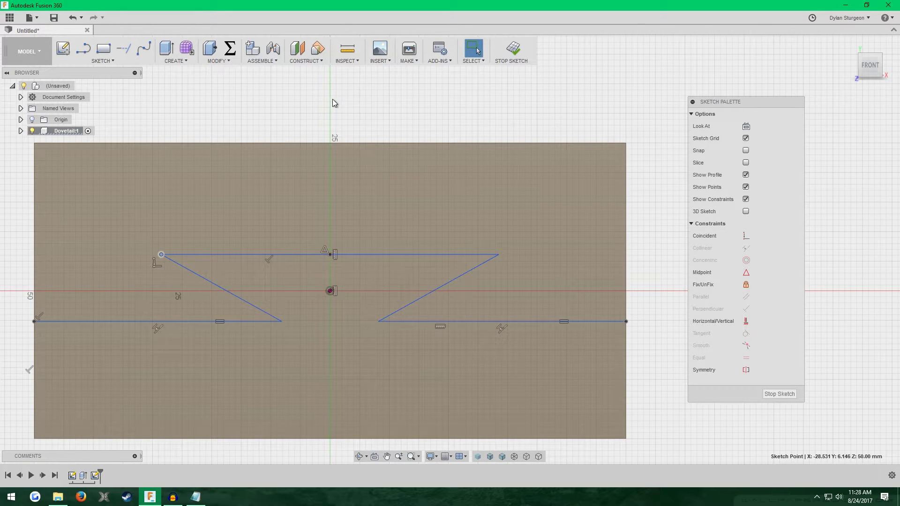
left_click(331, 101)
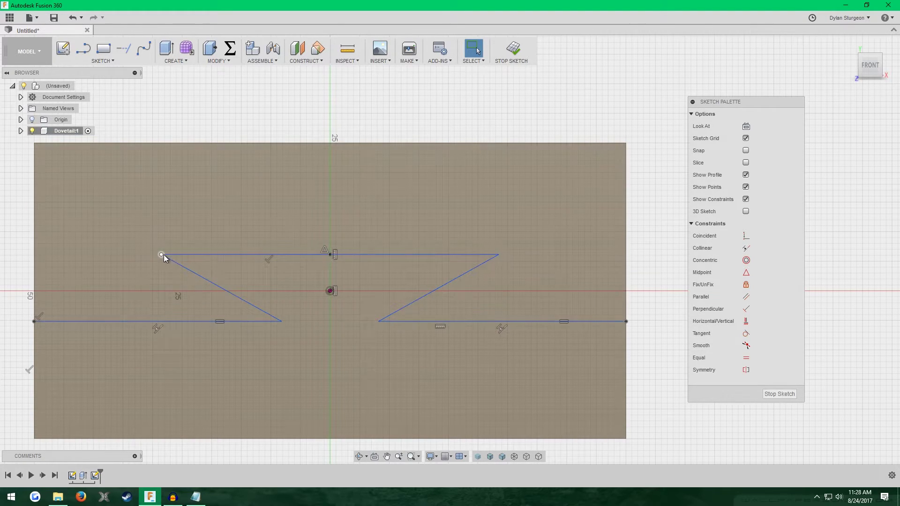
left_click_drag(214, 258, 240, 261)
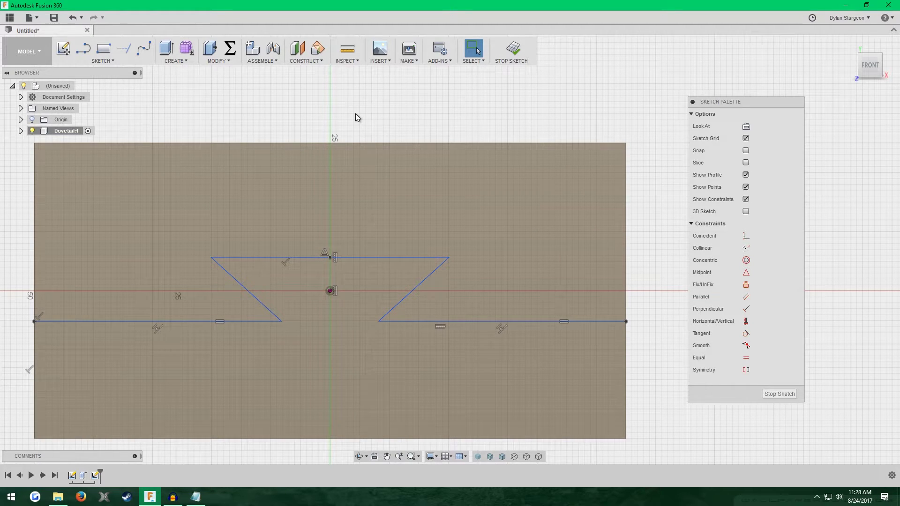
Dimension the angle of the dovetail's left side to 60°.
key("d")
left_click(244, 289)
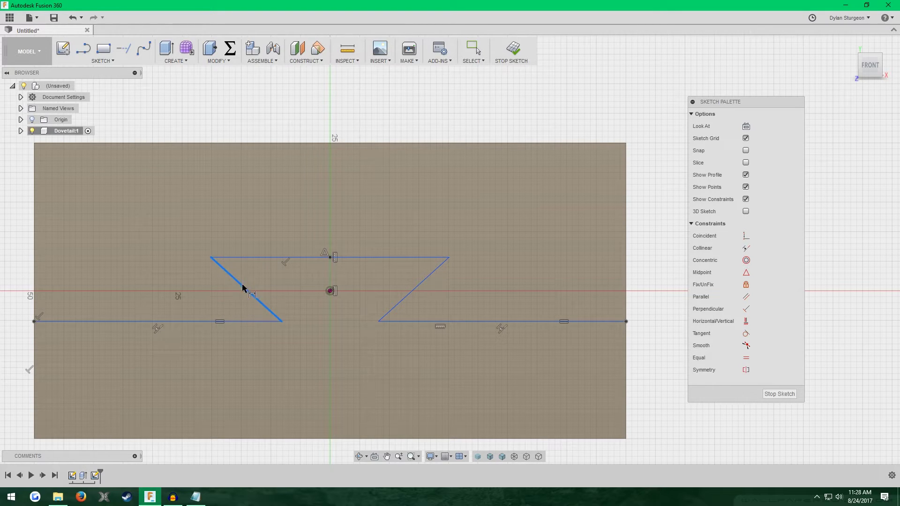
left_click(235, 321)
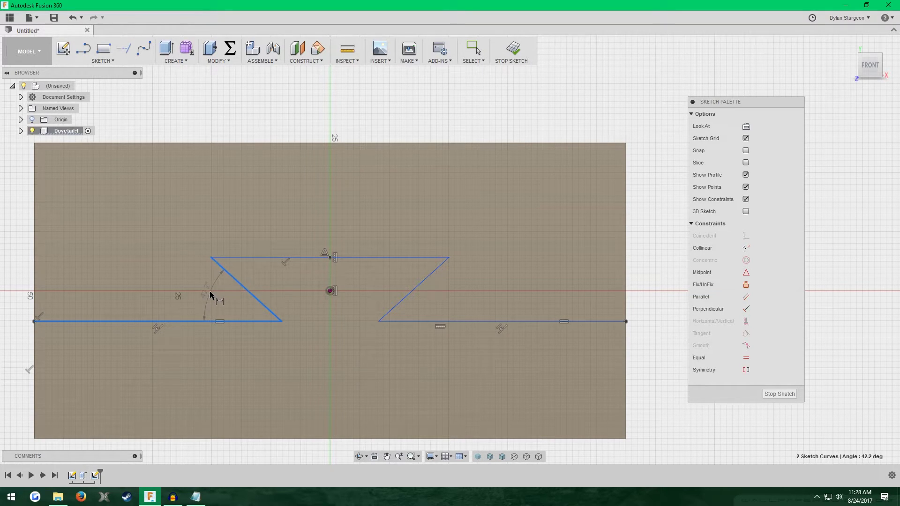
left_click(212, 311)
type("60")
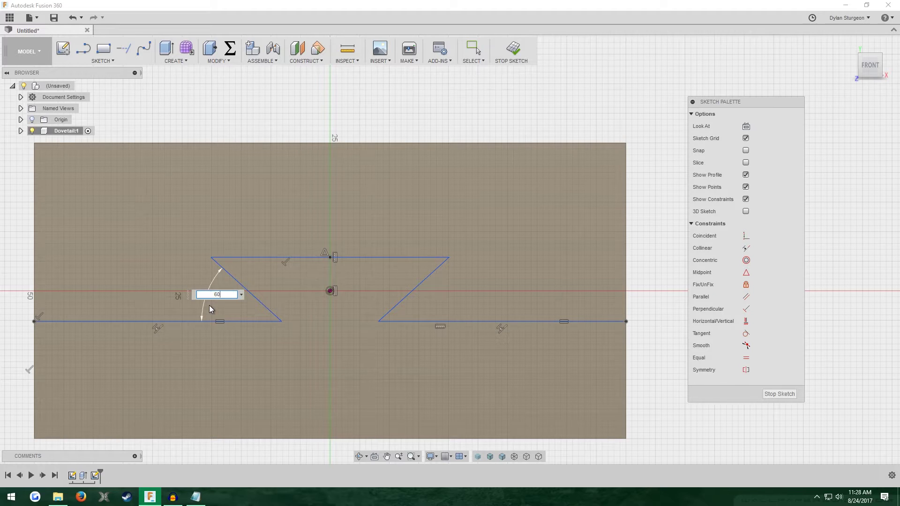
key("Return")
left_click(477, 56)
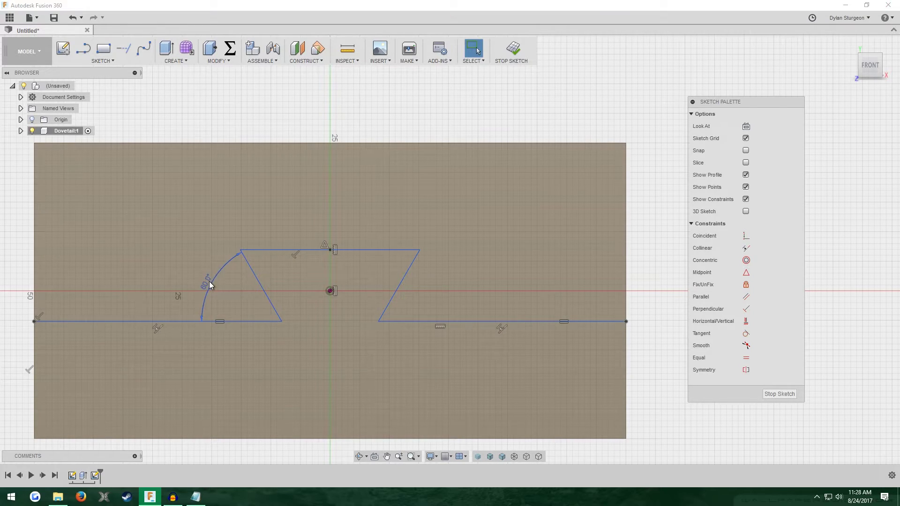
left_click_drag(209, 281, 215, 288)
Dimension the dovetail's top edge width to 40 mm and its depth to 12 mm.
key("d")
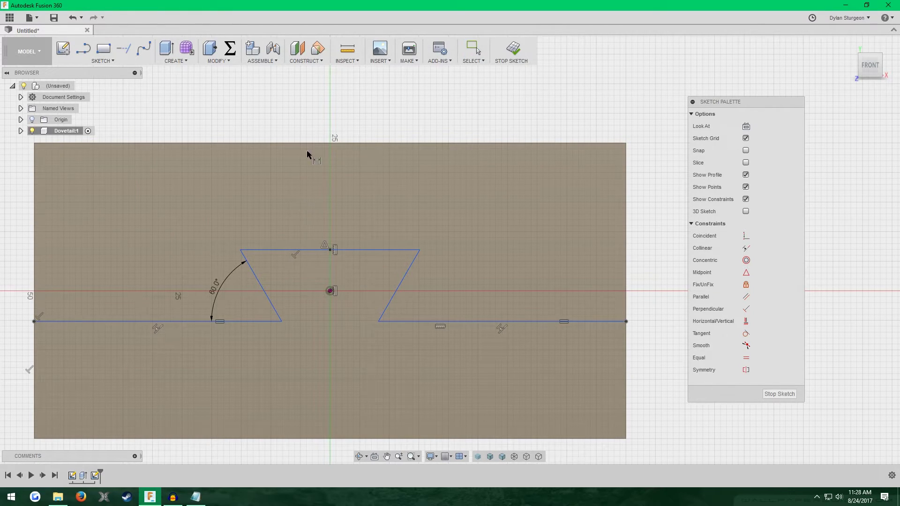
left_click(296, 250)
left_click(301, 233)
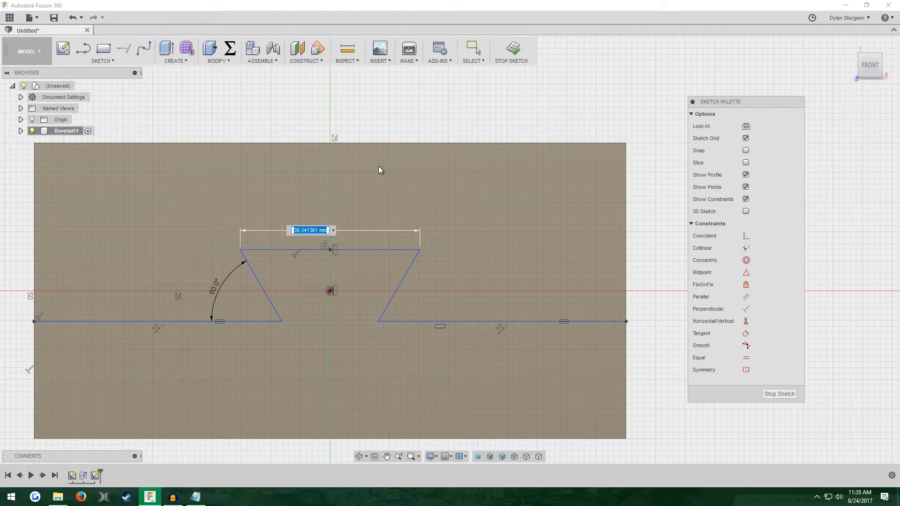
type("40")
key("Return")
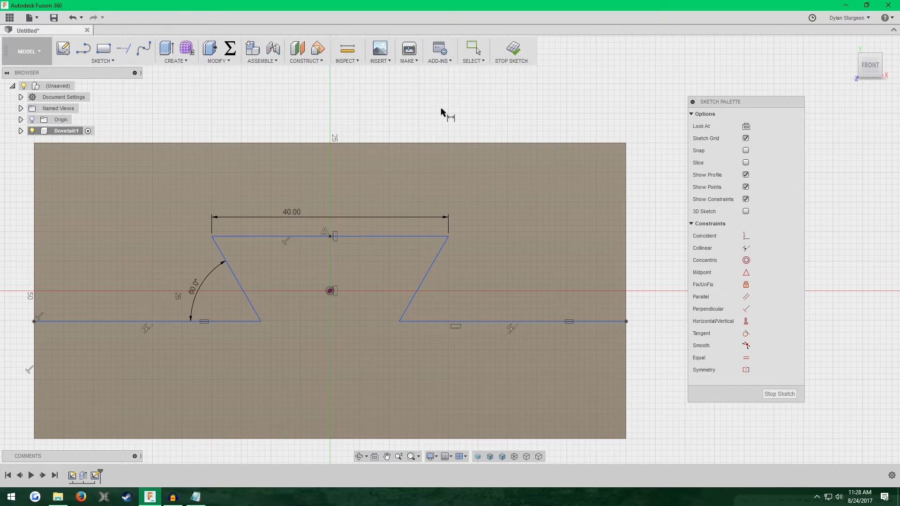
left_click(421, 237)
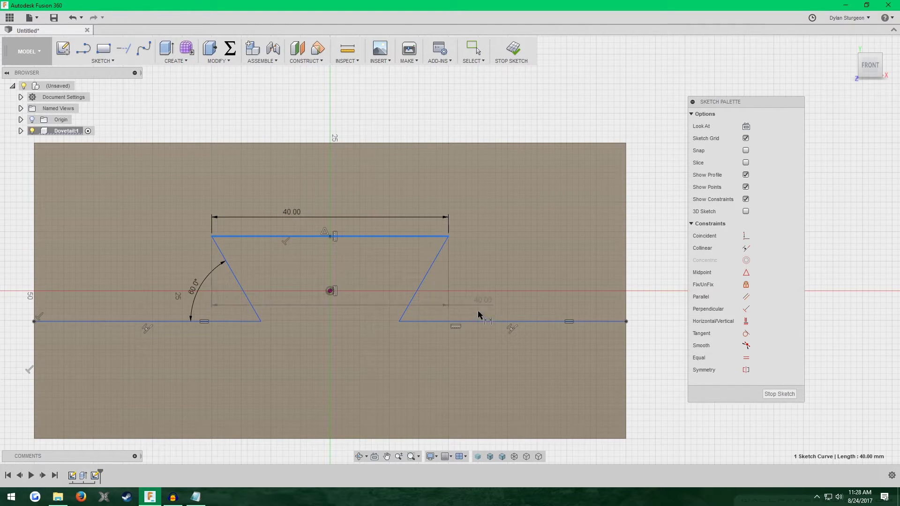
left_click(473, 322)
left_click(489, 283)
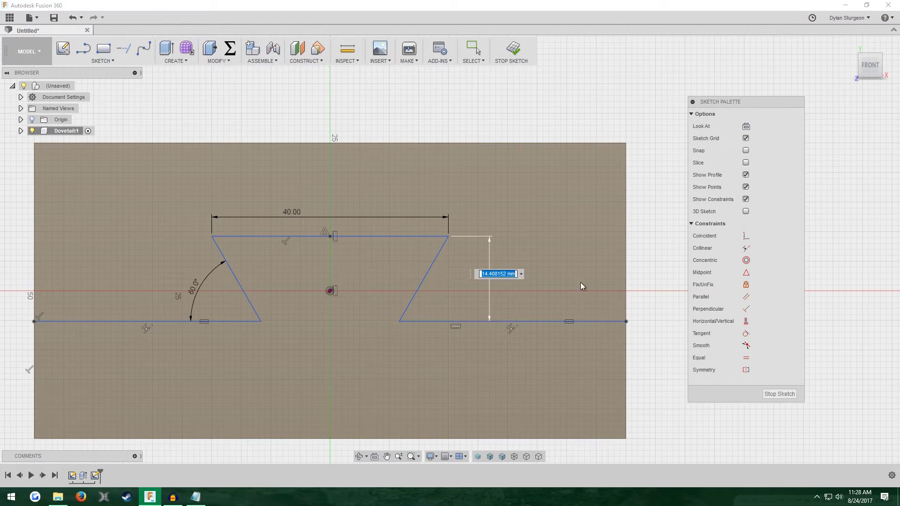
type("12")
key("Return")
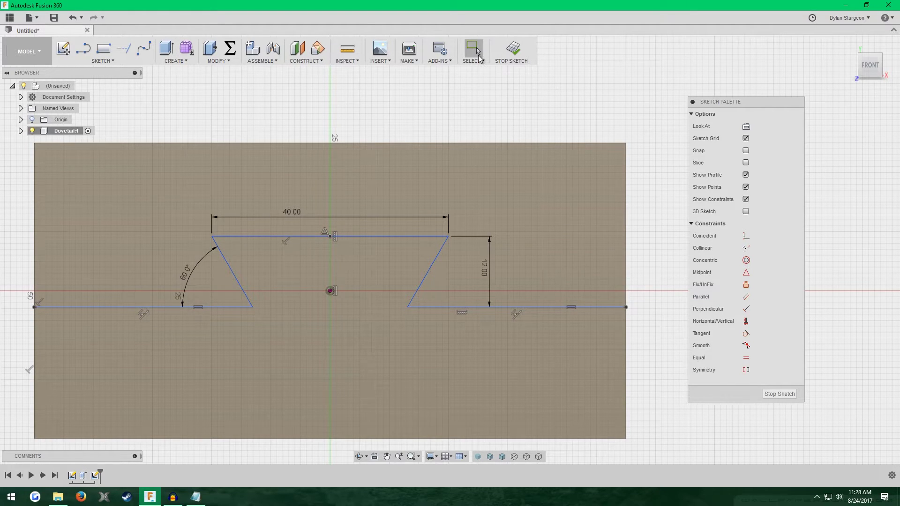
left_click(472, 48)
mouse_move(402, 240)
left_mouse_down()
mouse_move(404, 255)
mouse_move(375, 201)
left_mouse_up()
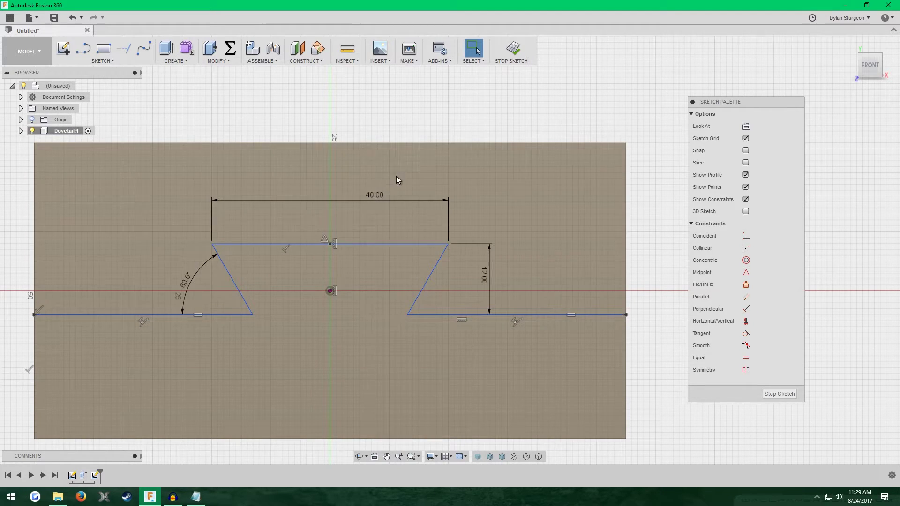
Dimension the top edge 8 mm above the sketch centre, then change it to 5 mm.
left_click(353, 242)
left_click(416, 112)
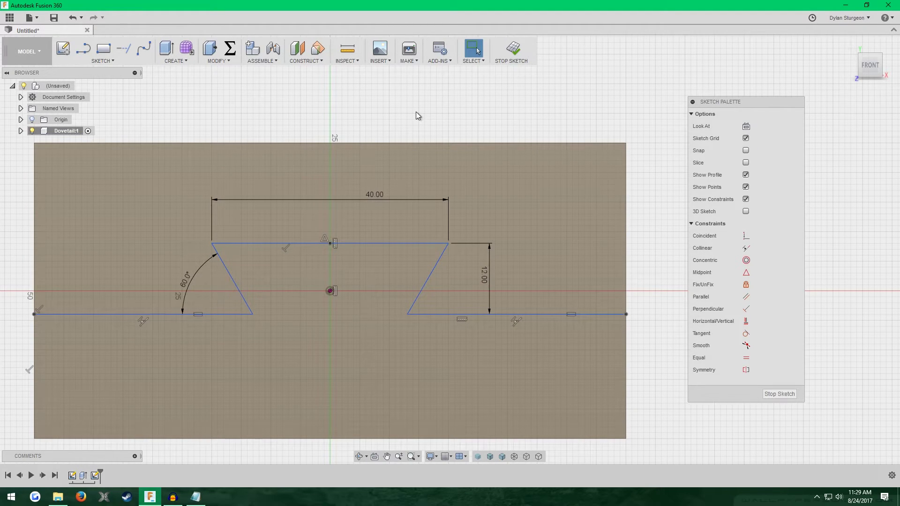
key("d")
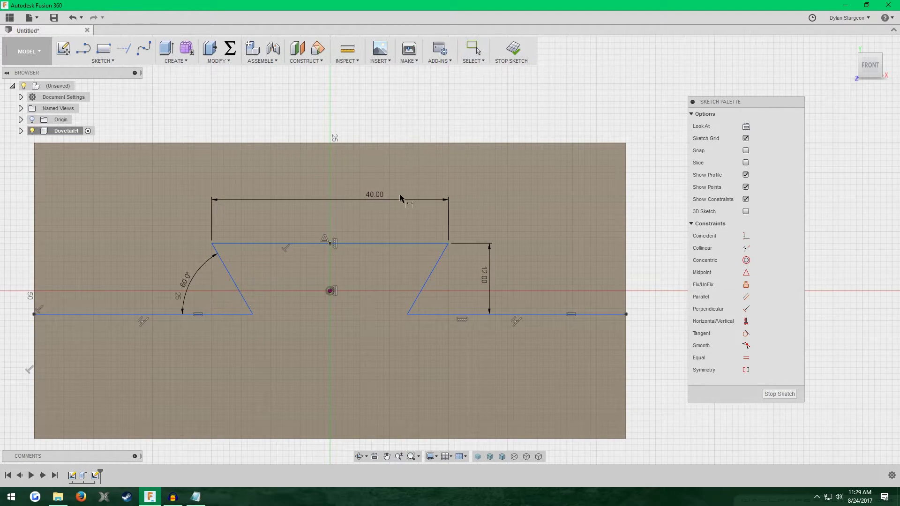
left_click(330, 291)
left_click(354, 244)
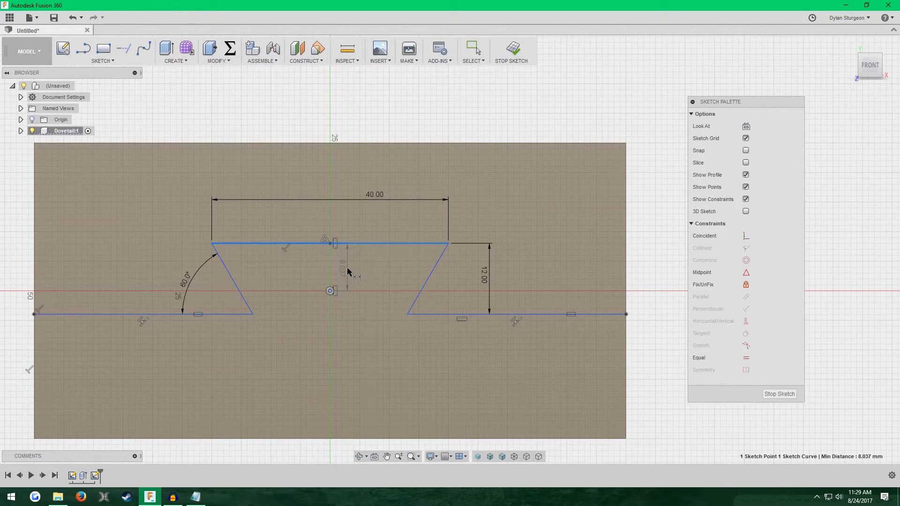
left_click(349, 267)
type("8.036512")
key("Return")
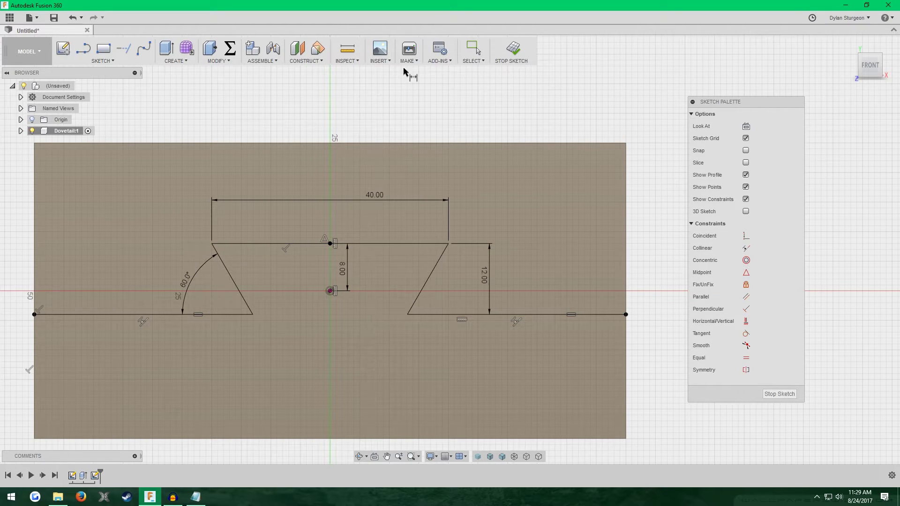
left_click(474, 53)
double_click(345, 268)
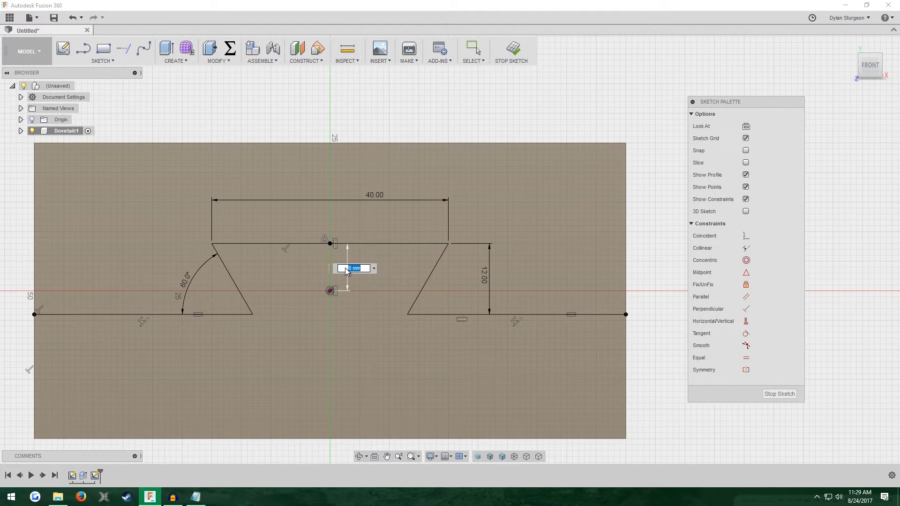
type("5")
key("Return")
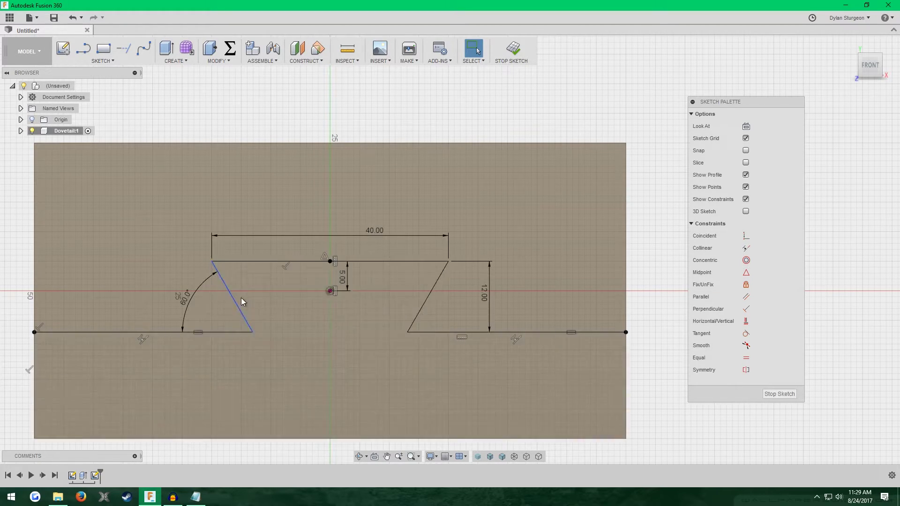
scroll(241, 297, "down", 1)
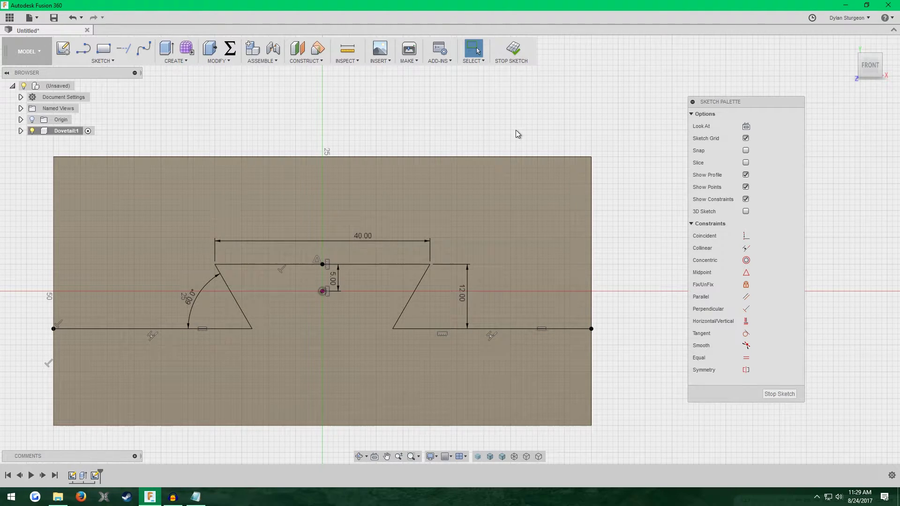
scroll(516, 131, "down", 3)
scroll(515, 113, "up", 3)
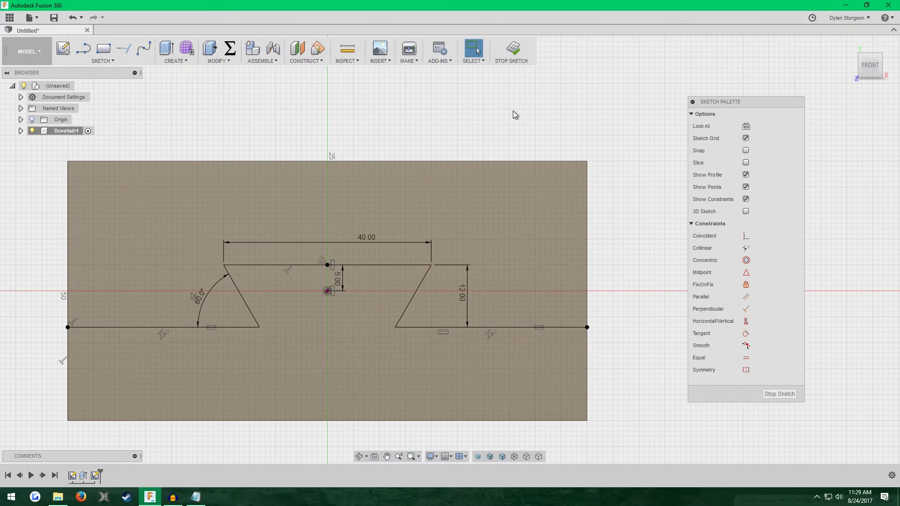
Finish the dovetail sketch and orbit the block to show its top face.
left_click(514, 55)
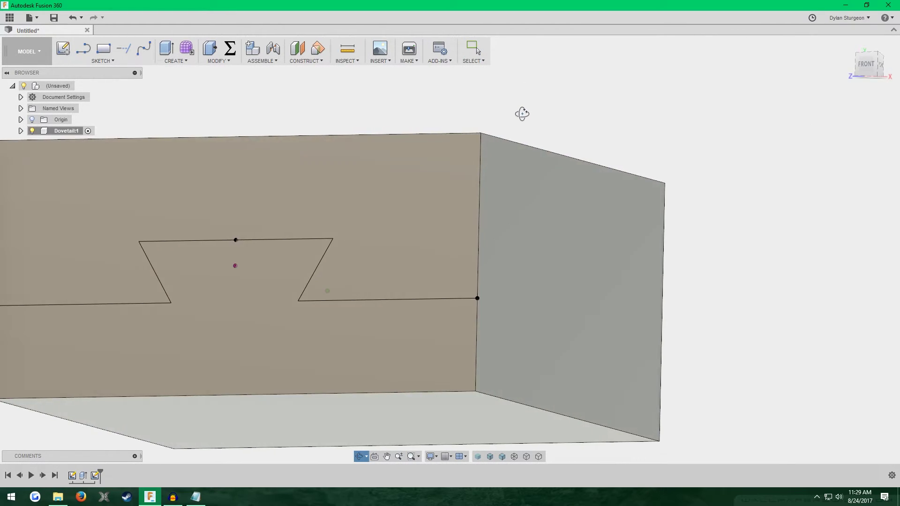
scroll(443, 106, "up", 3)
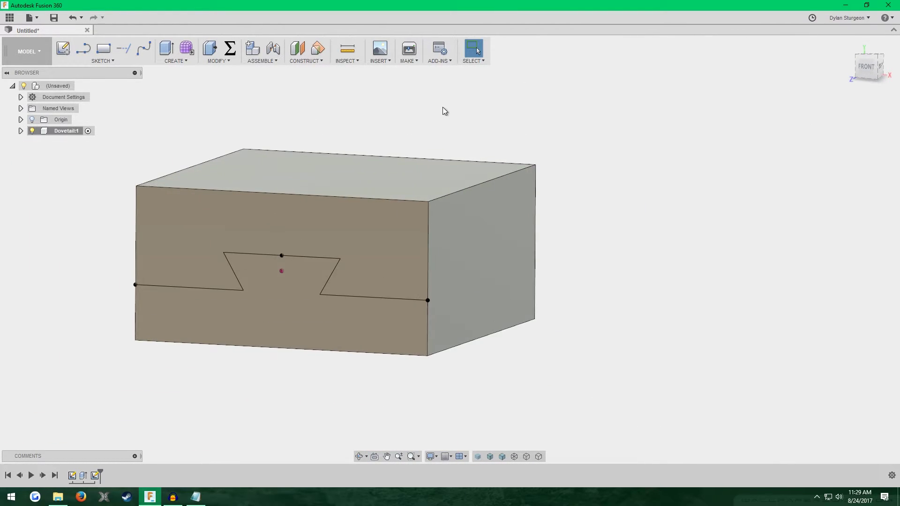
mouse_move(442, 107)
middle_mouse_down("shift")
mouse_move(428, 123)
mouse_move(432, 116)
middle_mouse_up("shift")
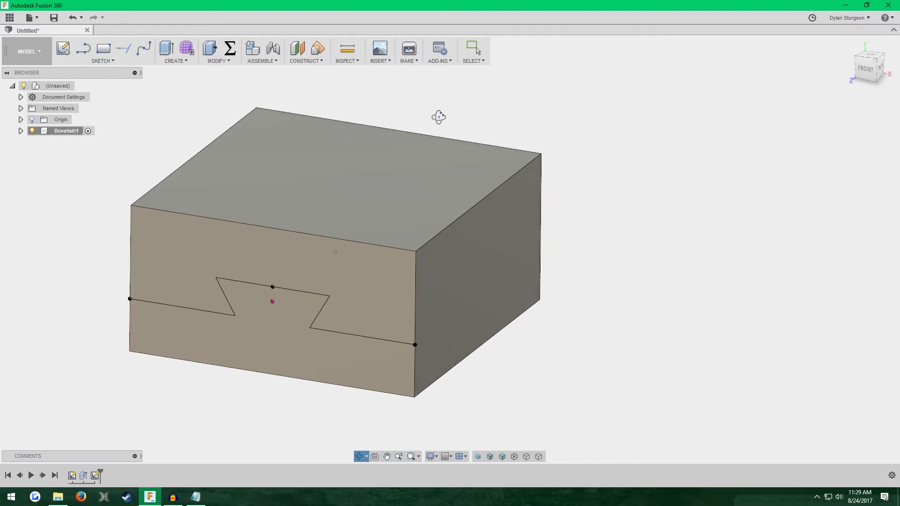
key("Escape")
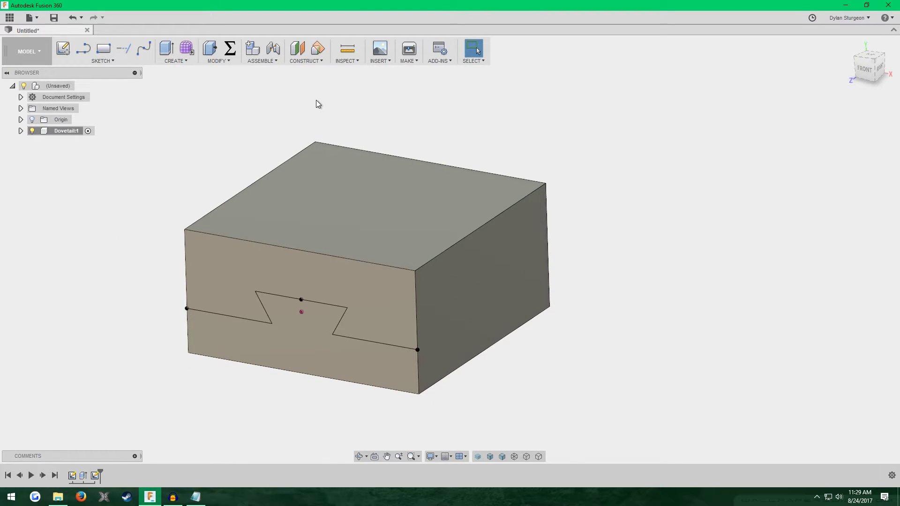
Create a construction plane at 45° hinged on the box's vertical corner edge.
left_click(321, 61)
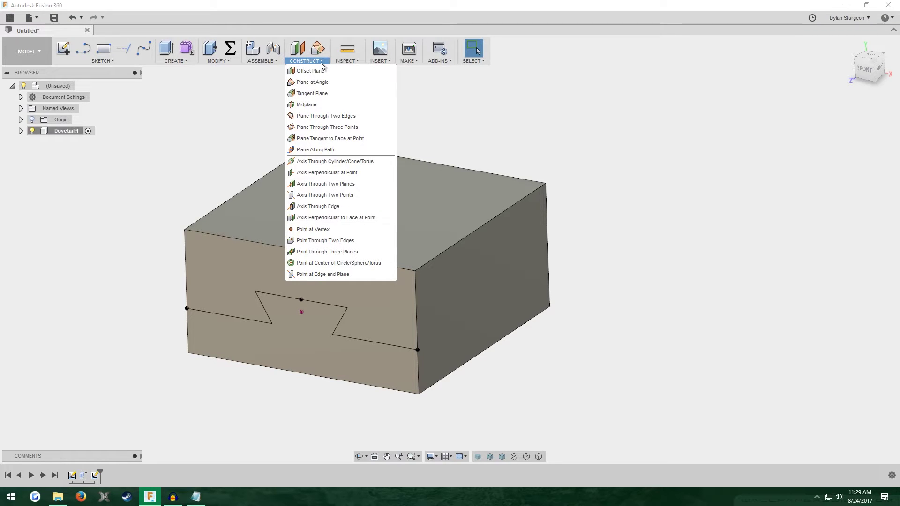
left_click(321, 83)
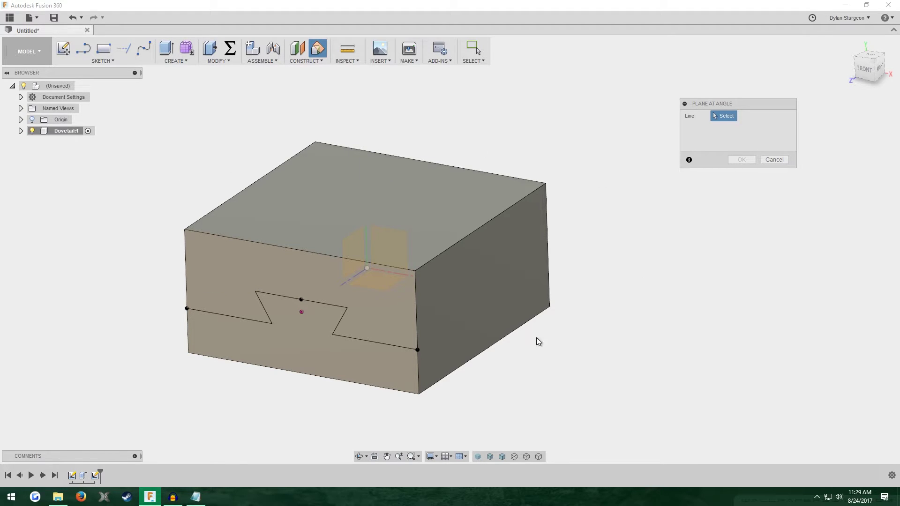
left_click(417, 309)
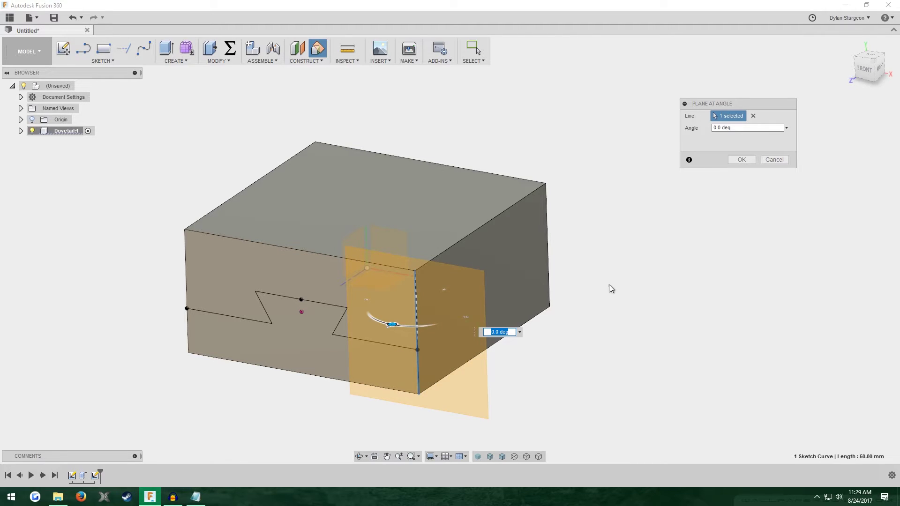
middle_click_drag(556, 360, 773, 226, "shift")
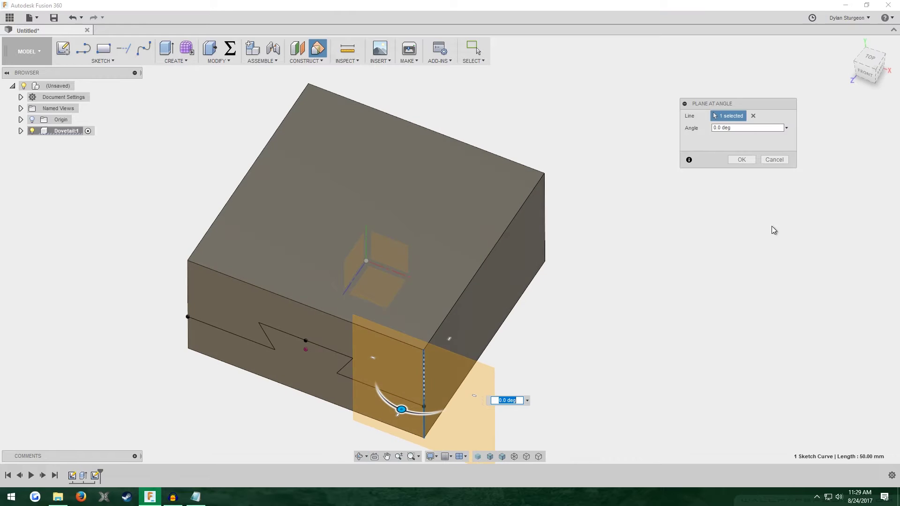
left_click(869, 59)
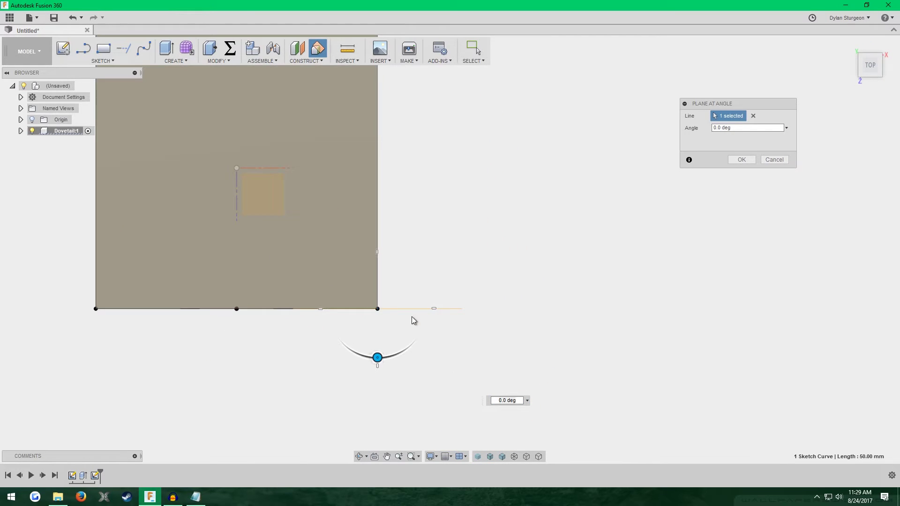
scroll(403, 310, "up", 3)
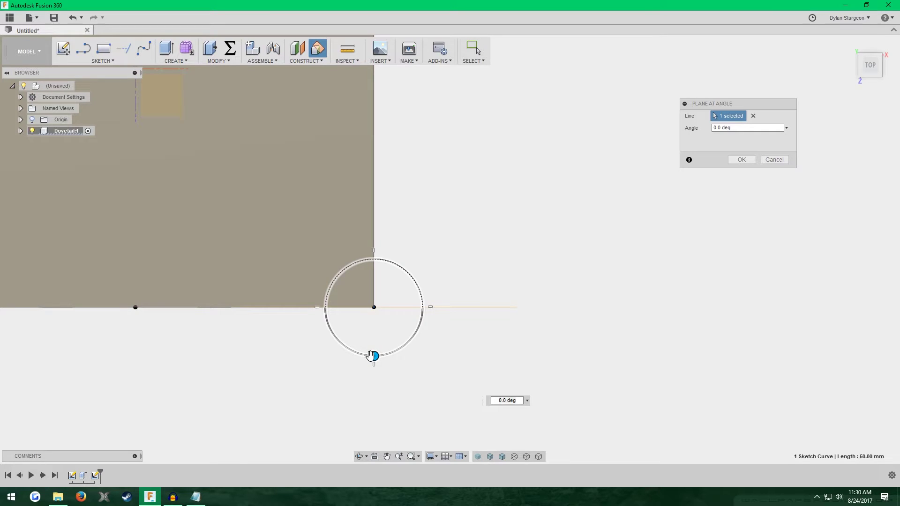
left_click_drag(373, 355, 411, 349)
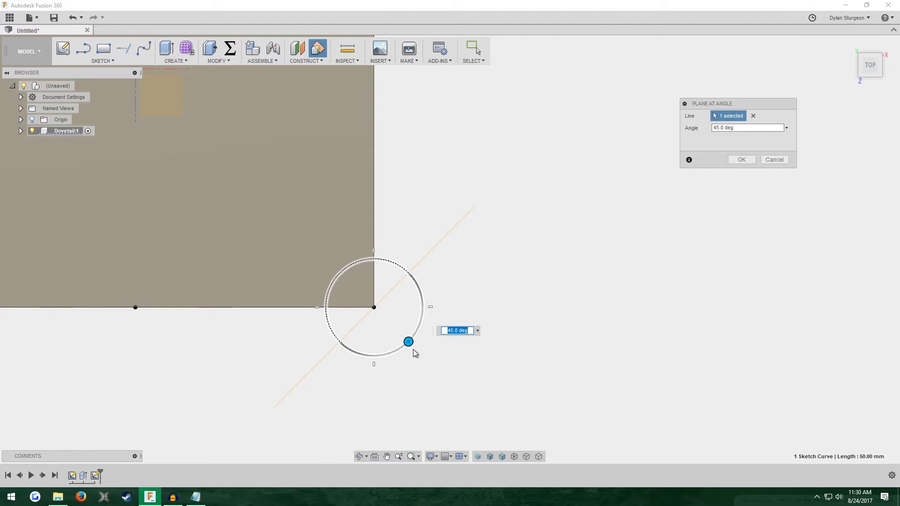
left_click(743, 161)
middle_click_drag(486, 354, 434, 308, "shift")
scroll(433, 308, "down", 3)
scroll(422, 360, "up", 3)
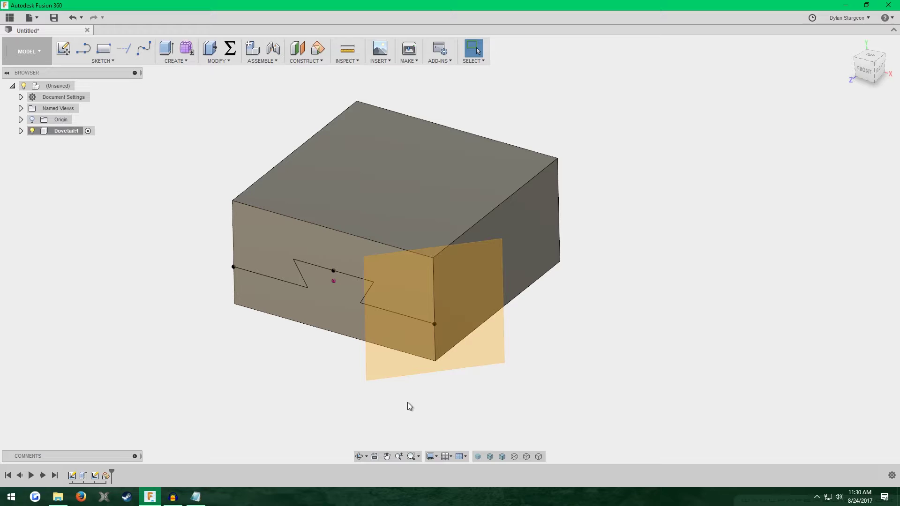
middle_click_drag(407, 402, 461, 394, "shift")
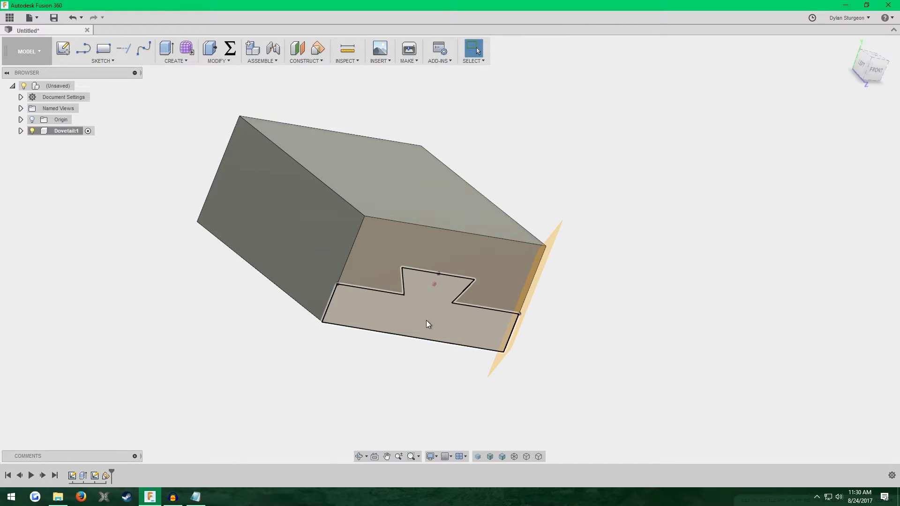
middle_click_drag(600, 352, 542, 368, "shift")
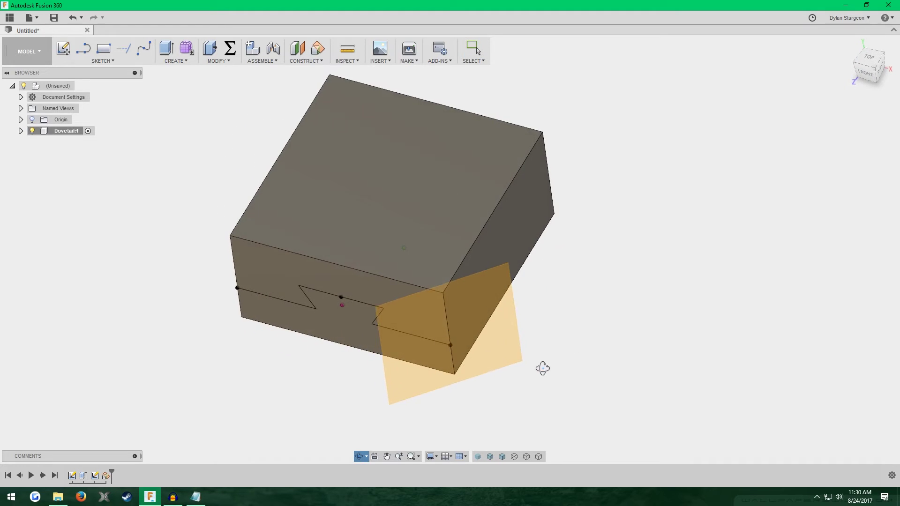
middle_click_drag(545, 336, 619, 370, "shift")
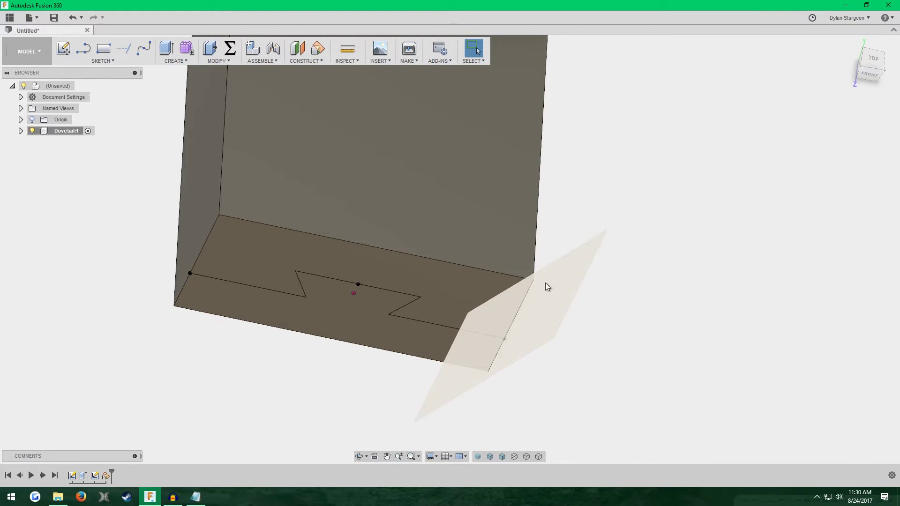
middle_click_drag(614, 299, 603, 326, "shift")
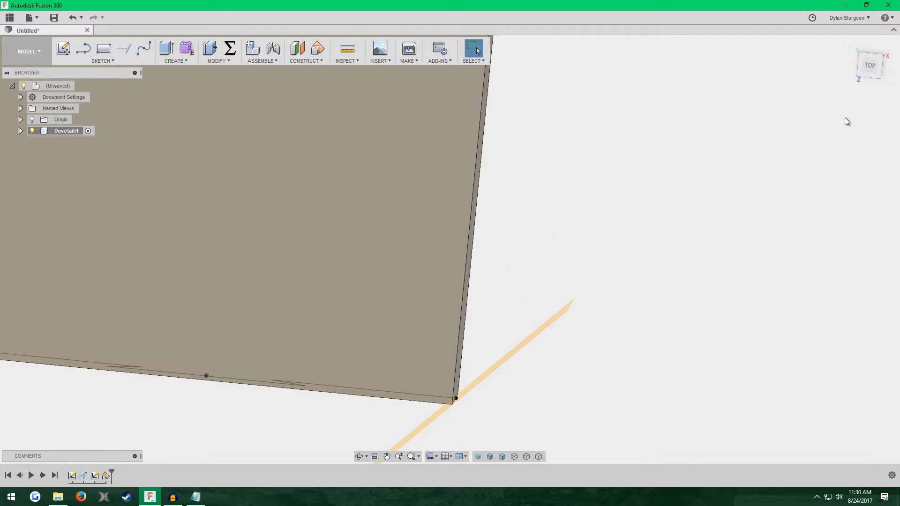
left_click(870, 66)
scroll(500, 422, "up", 4)
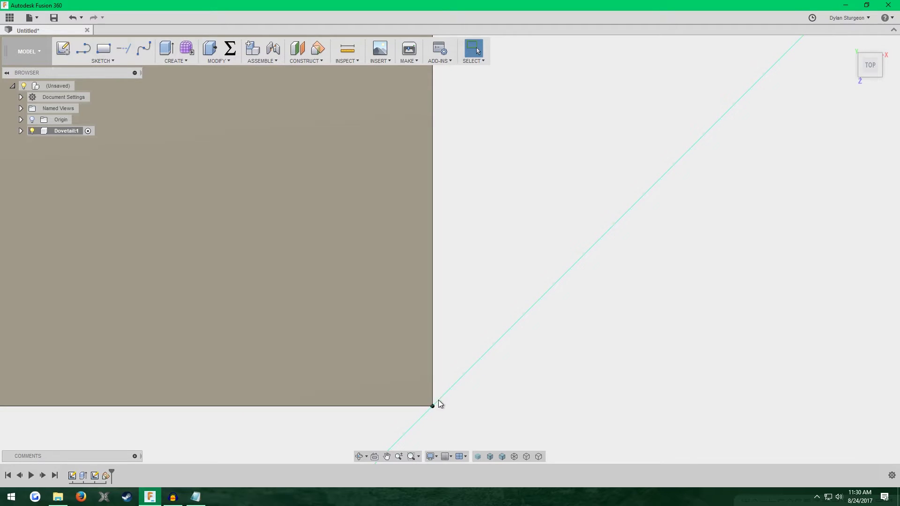
scroll(477, 389, "down", 5)
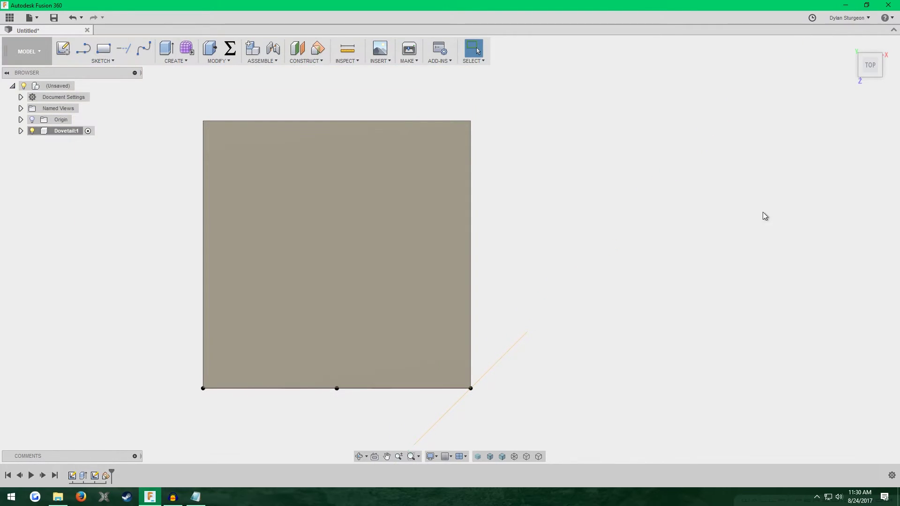
left_click(848, 44)
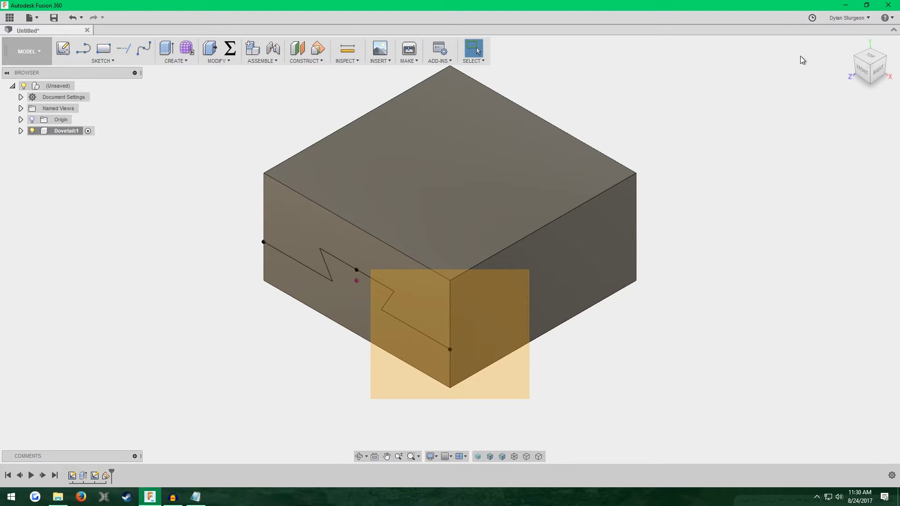
Start a new sketch on the front origin plane.
left_click(63, 49)
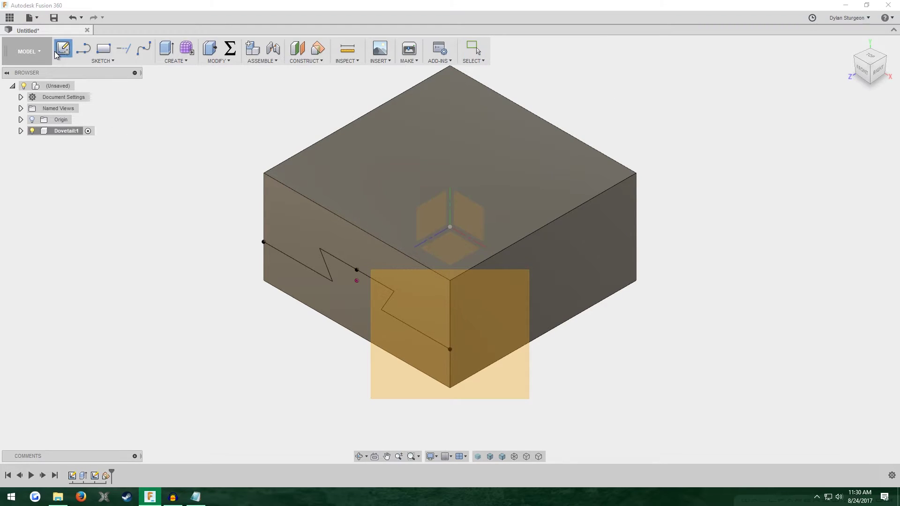
left_click(392, 390)
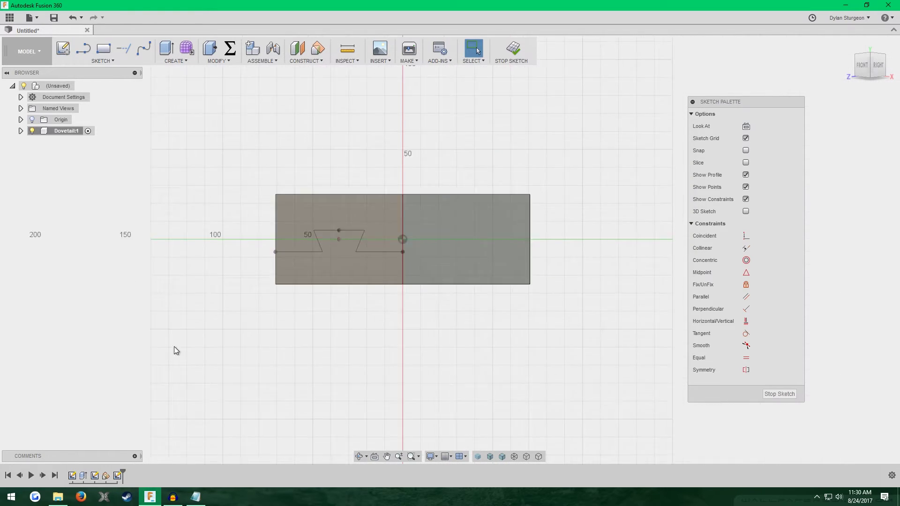
scroll(392, 207, "up", 5)
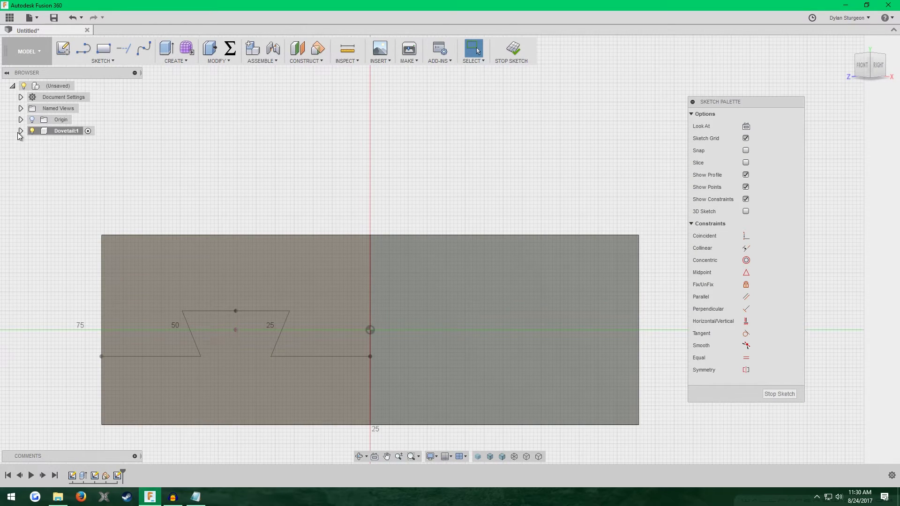
Show Body1 from Dovetail:1 > Bodies and start the Project command.
left_click(20, 131)
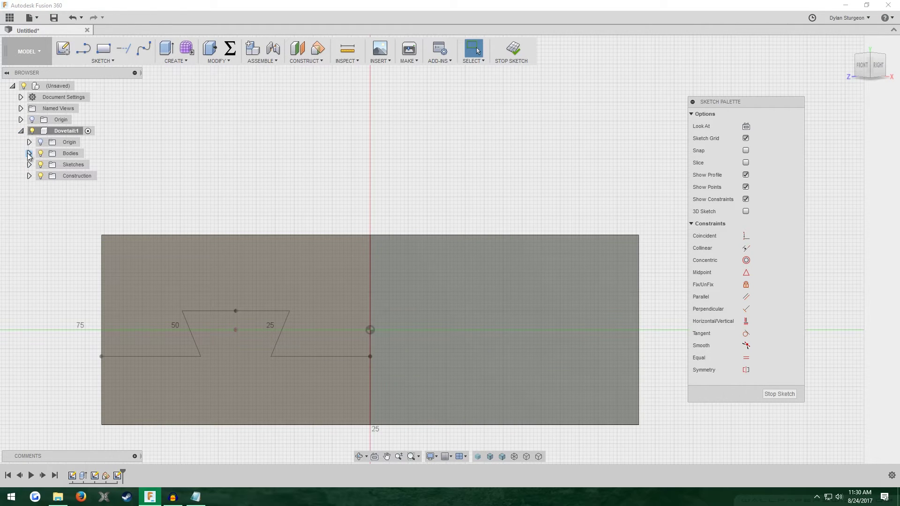
left_click(29, 153)
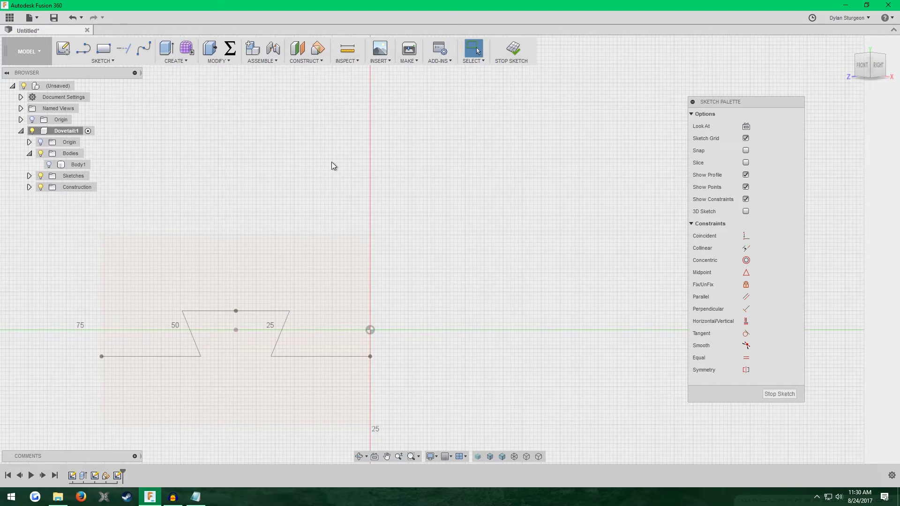
scroll(318, 153, "down", 3)
scroll(300, 153, "up", 2)
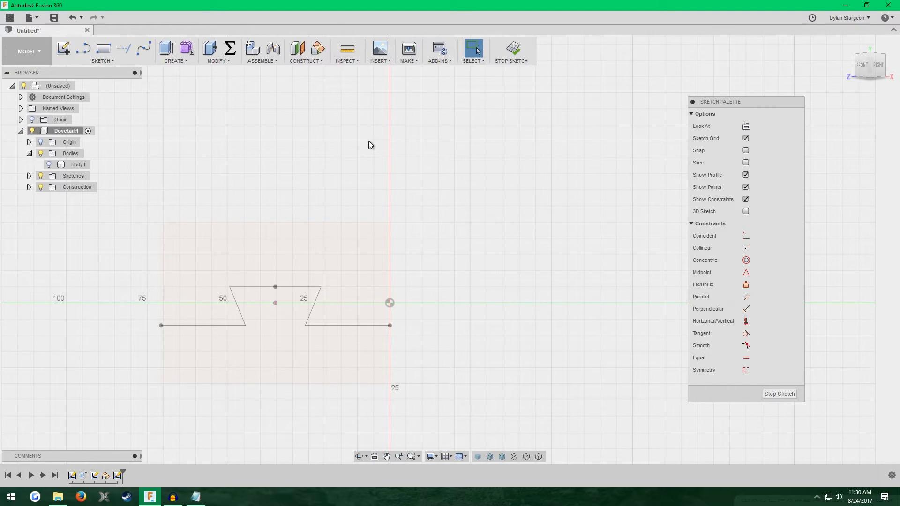
left_click(49, 165)
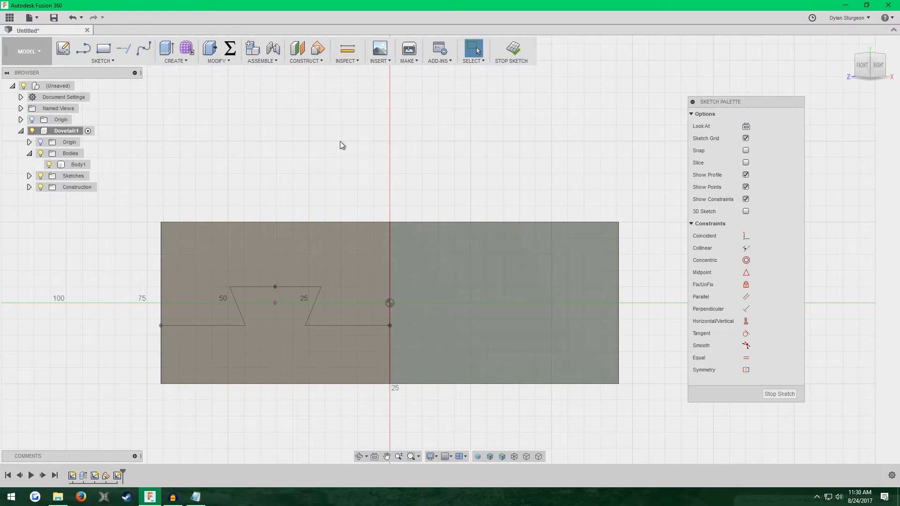
key("p")
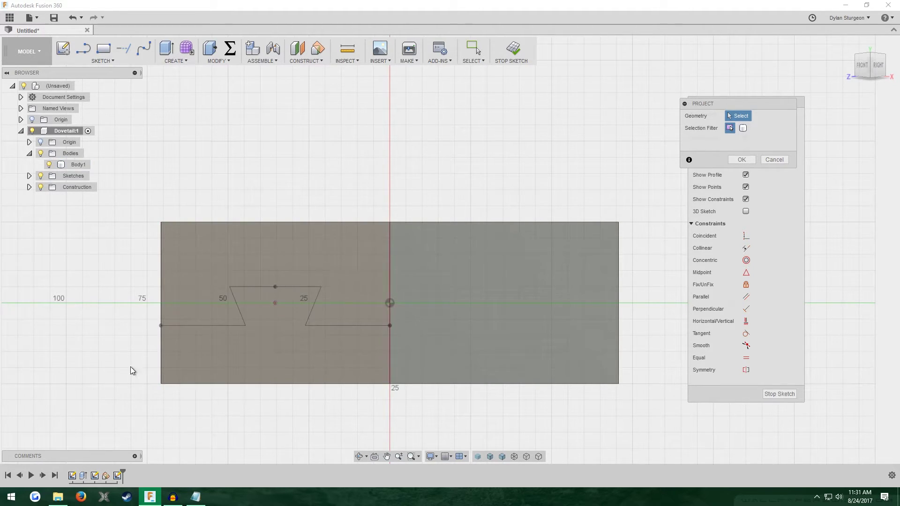
Project the left face outline and the dovetail's top, slanted and bottom edges.
left_click(224, 327)
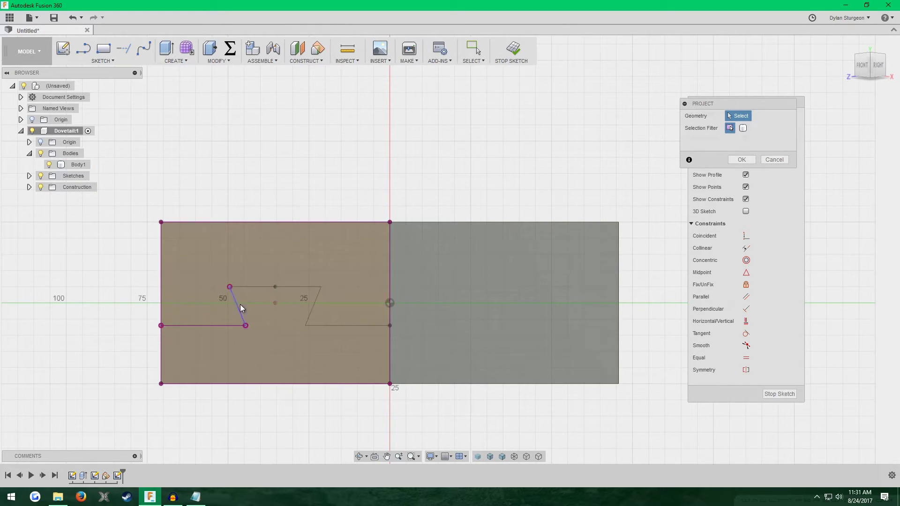
left_click(249, 287)
left_click(317, 300)
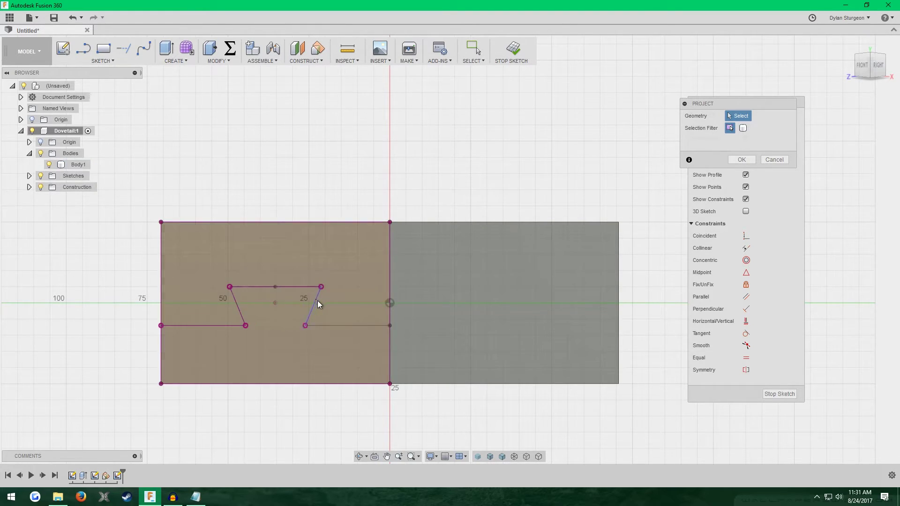
left_click(327, 325)
left_click(740, 160)
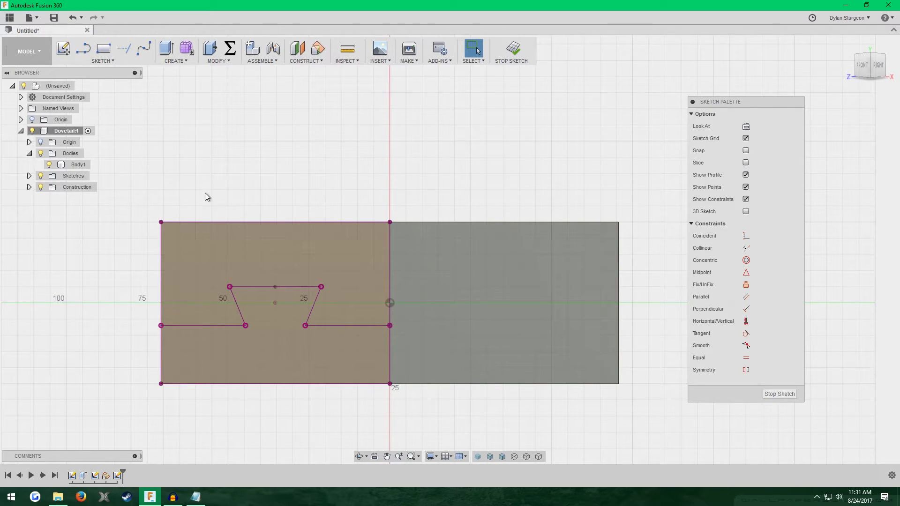
With Body1 hidden, delete the outer rectangle lines, then show Body1 again.
left_click(48, 165)
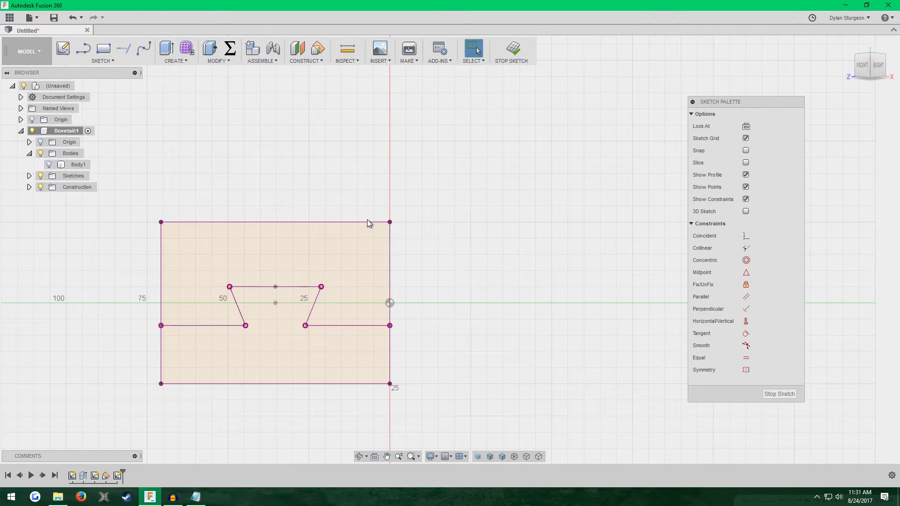
double_click(367, 221)
key("Delete")
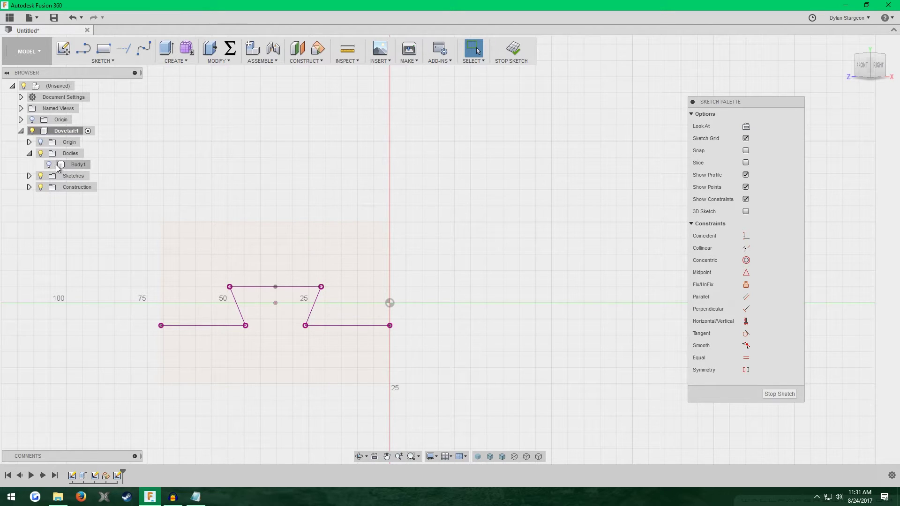
left_click(49, 164)
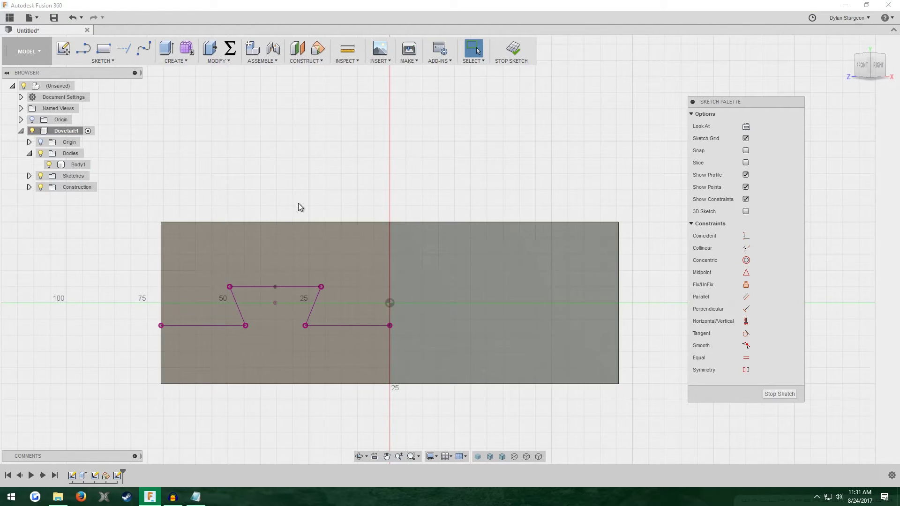
Project the box's vertical corner edge into the sketch.
mouse_move(420, 189)
middle_mouse_down("shift")
mouse_move(451, 195)
mouse_move(452, 210)
middle_mouse_up("shift")
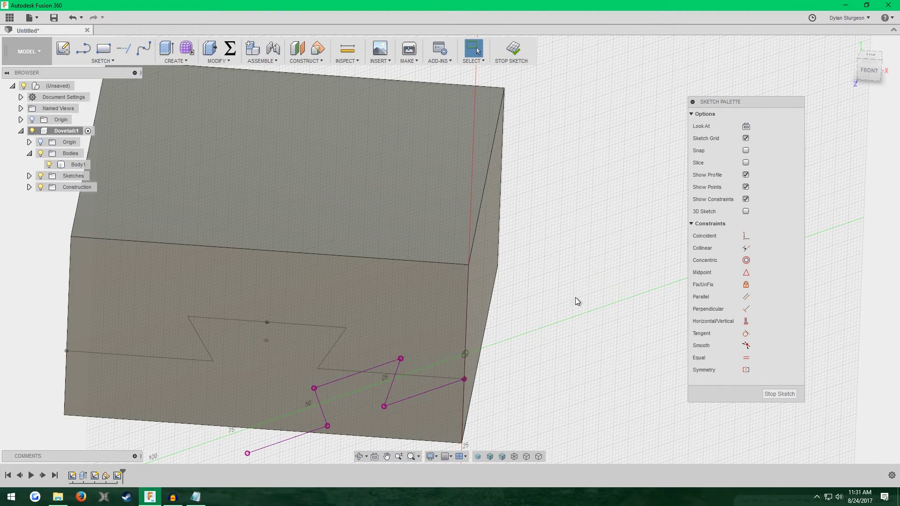
key("p")
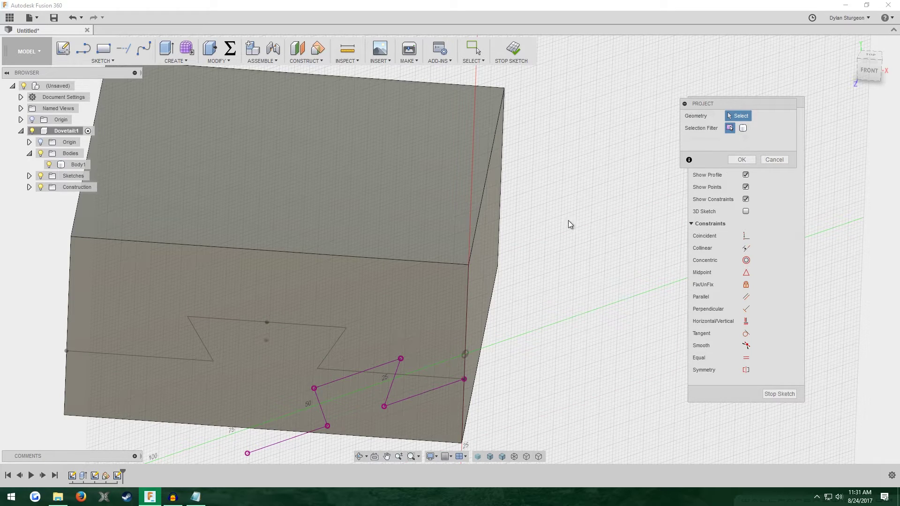
left_click(467, 299)
left_click(729, 158)
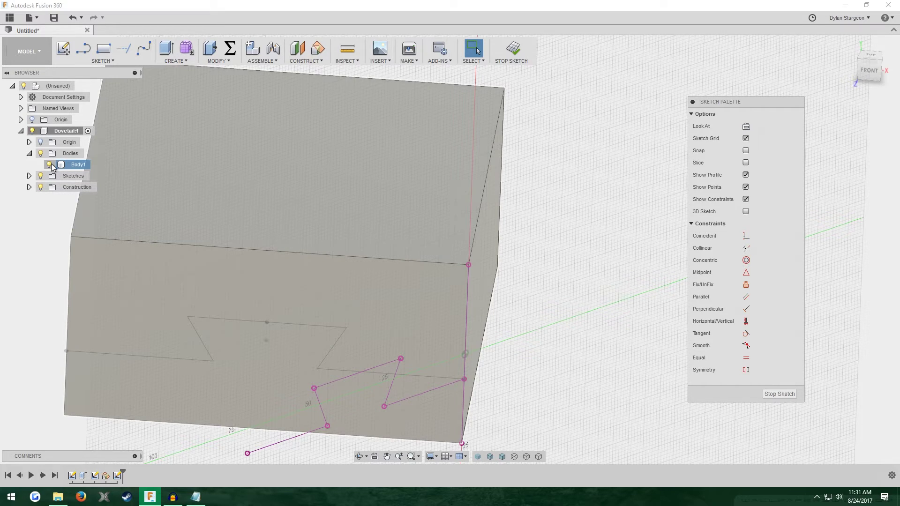
Hide Body1 and the earlier dovetail sketch, then orbit to inspect the projected lines.
left_click(50, 164)
scroll(211, 212, "down", 3)
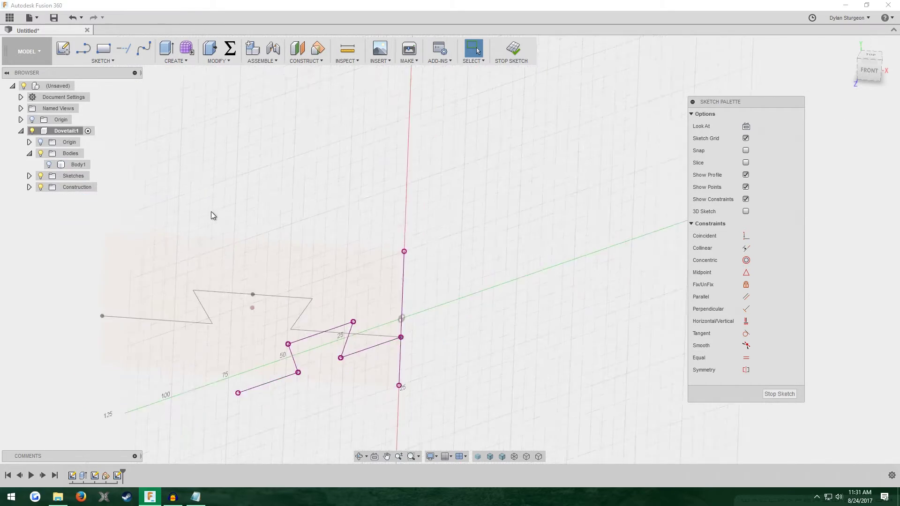
left_click(29, 176)
left_click(49, 198)
key("F4")
left_click_drag(401, 267, 377, 245)
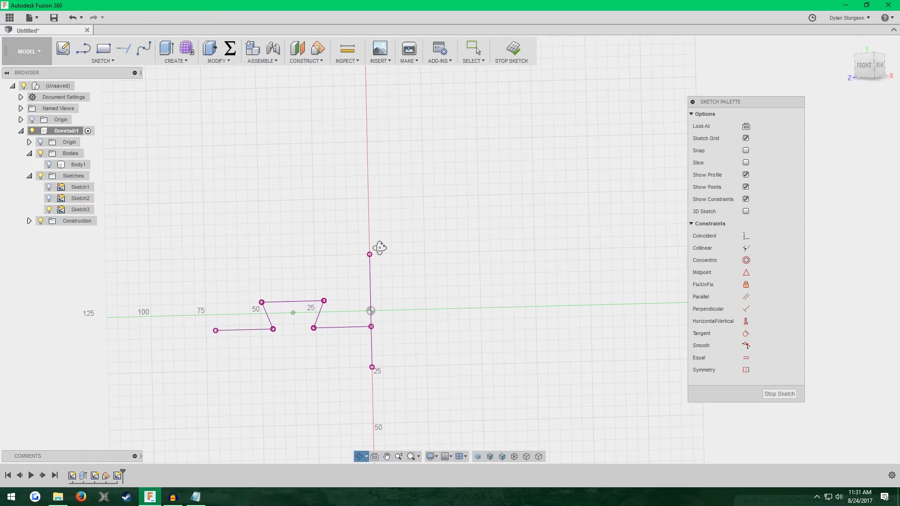
key("Escape")
scroll(363, 339, "up", 3)
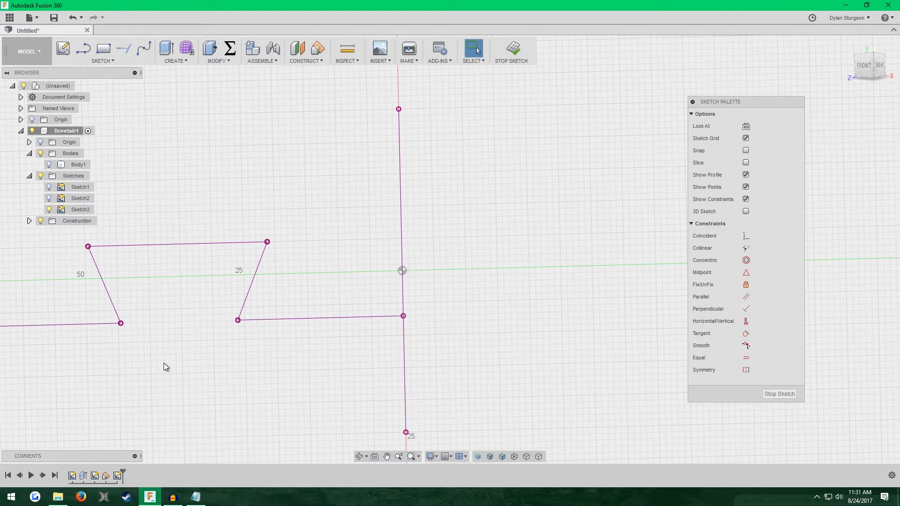
scroll(262, 389, "down", 5)
mouse_move(347, 313)
middle_mouse_down("shift")
mouse_move(385, 318)
mouse_move(392, 305)
mouse_move(243, 370)
mouse_move(370, 409)
mouse_move(281, 423)
mouse_move(284, 383)
mouse_move(327, 373)
mouse_move(319, 353)
mouse_move(421, 267)
mouse_move(417, 307)
mouse_move(353, 300)
mouse_move(376, 267)
mouse_move(368, 354)
middle_mouse_up("shift")
View Sketch3 face-on and convert its vertical 50 mm line to construction geometry.
scroll(420, 173, "up", 2)
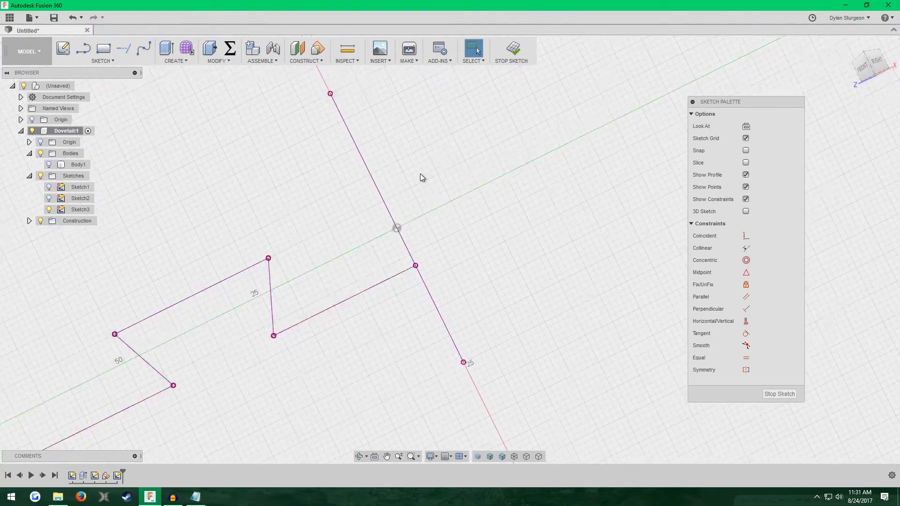
scroll(421, 173, "down", 3)
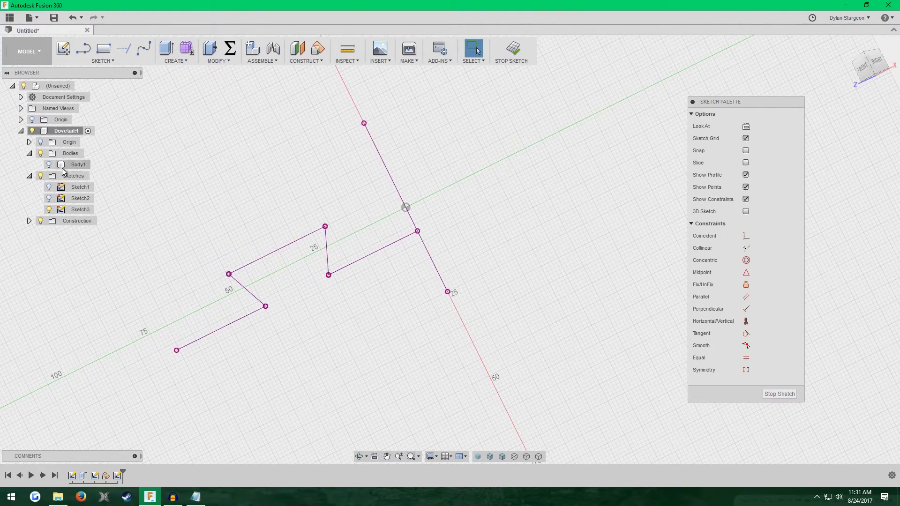
right_click(78, 212)
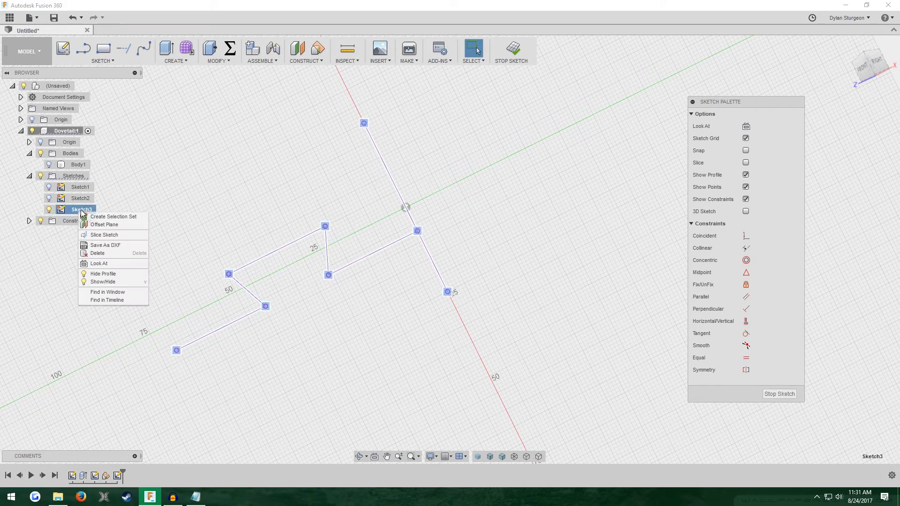
left_click(115, 263)
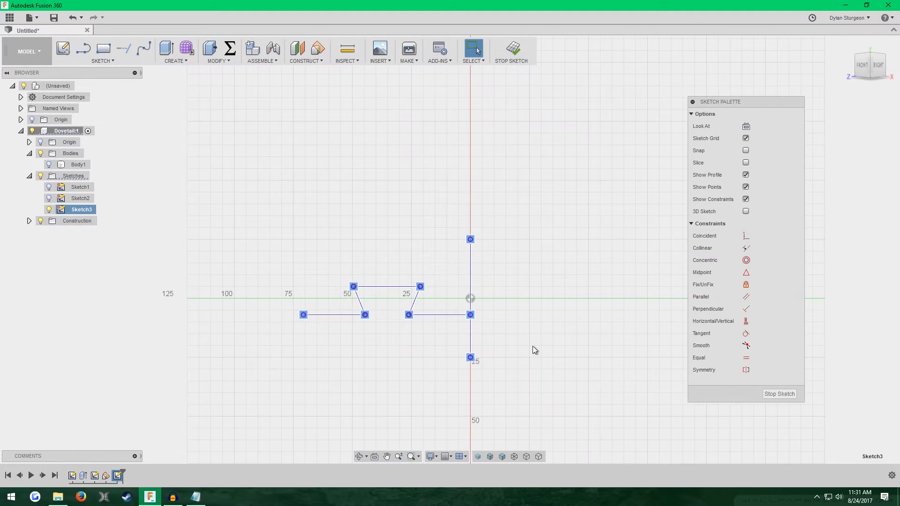
left_click(518, 350)
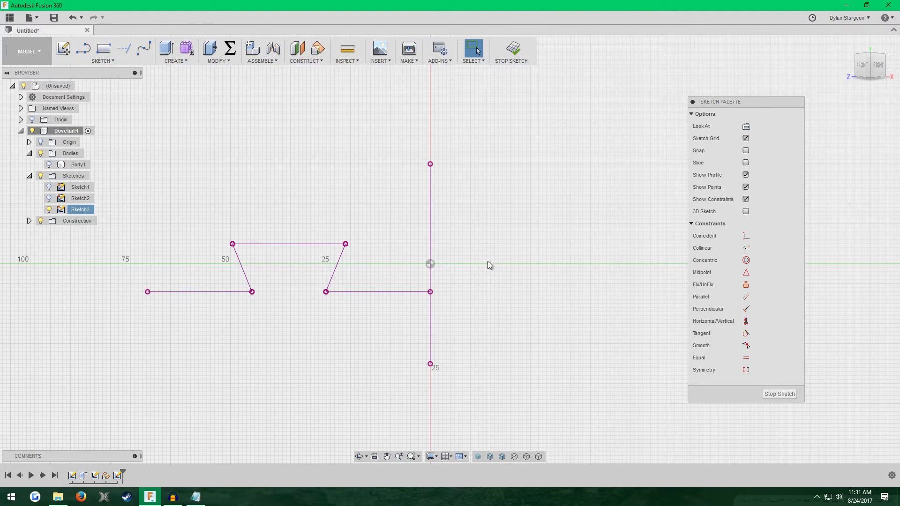
left_click(430, 197)
key("x")
scroll(470, 258, "up", 1)
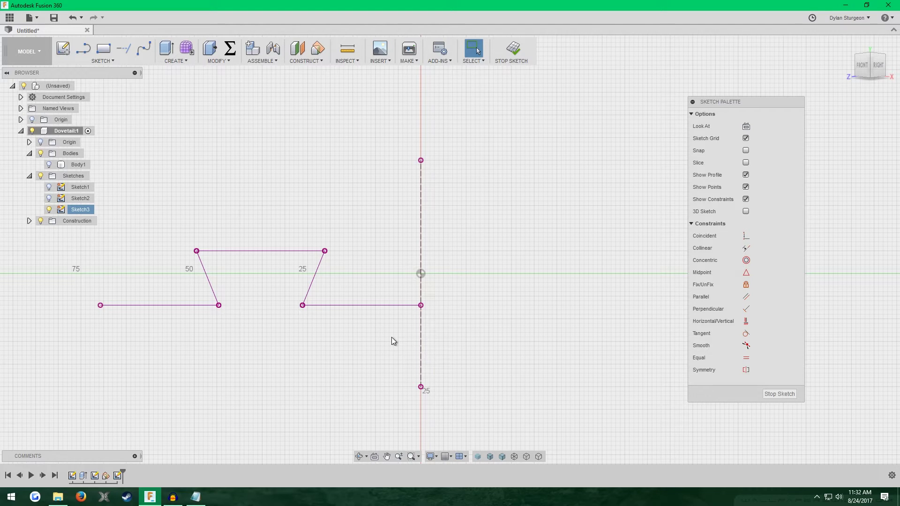
mouse_move(343, 287)
left_mouse_down()
mouse_move(123, 243)
mouse_move(61, 242)
left_mouse_up()
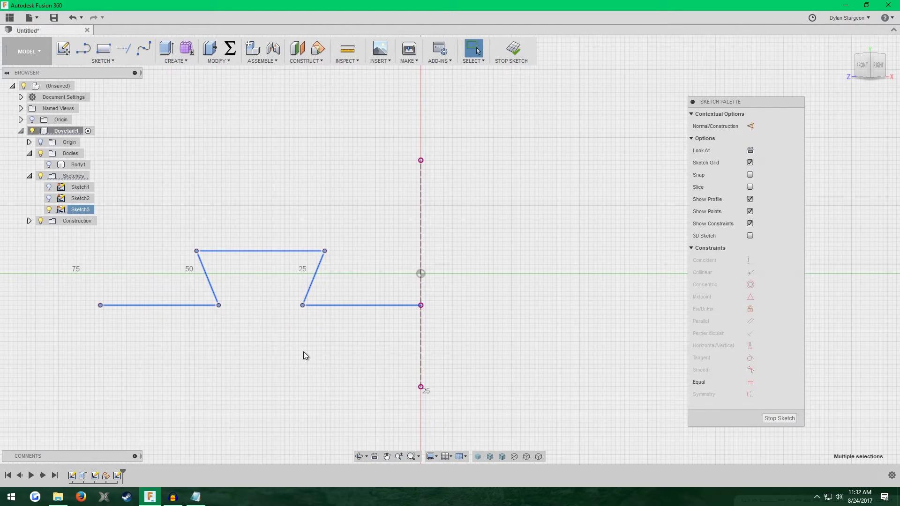
Window-select all the dovetail profile lines for mirroring.
left_click(324, 352)
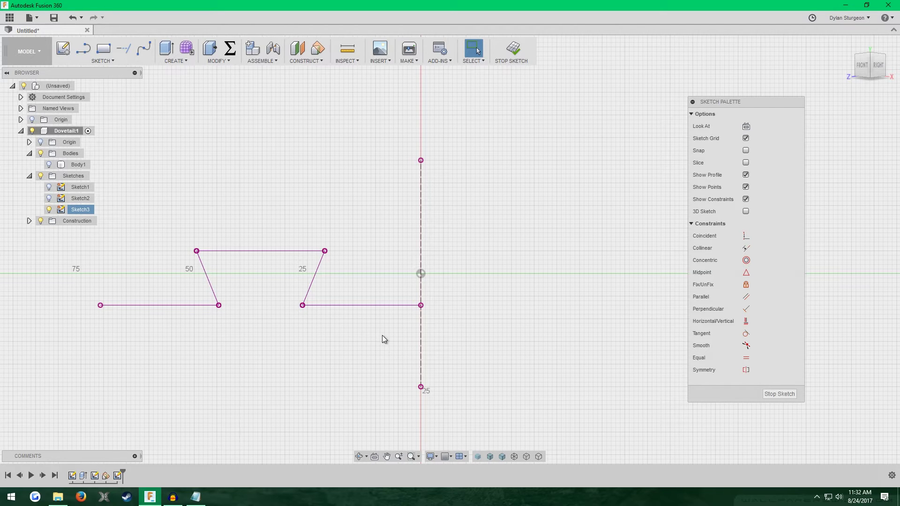
mouse_move(395, 341)
left_mouse_down()
mouse_move(220, 251)
mouse_move(148, 230)
mouse_move(159, 215)
left_mouse_up()
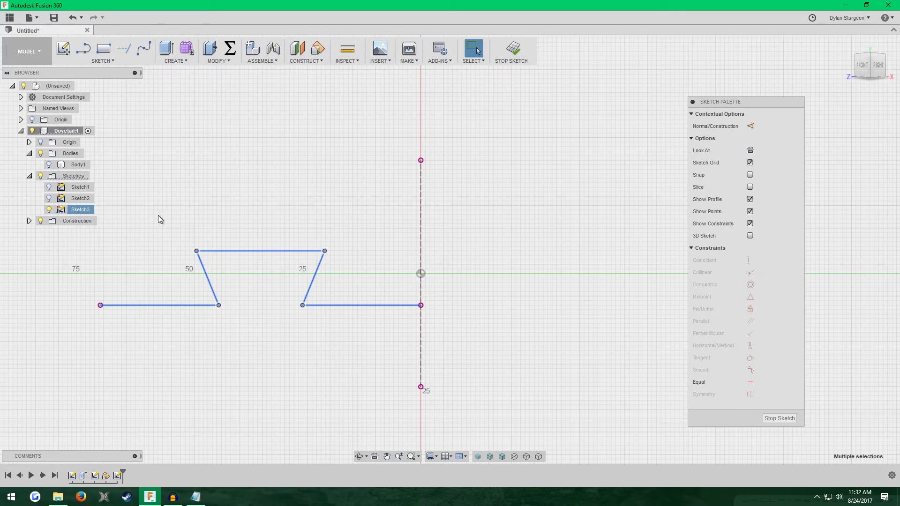
left_click(136, 63)
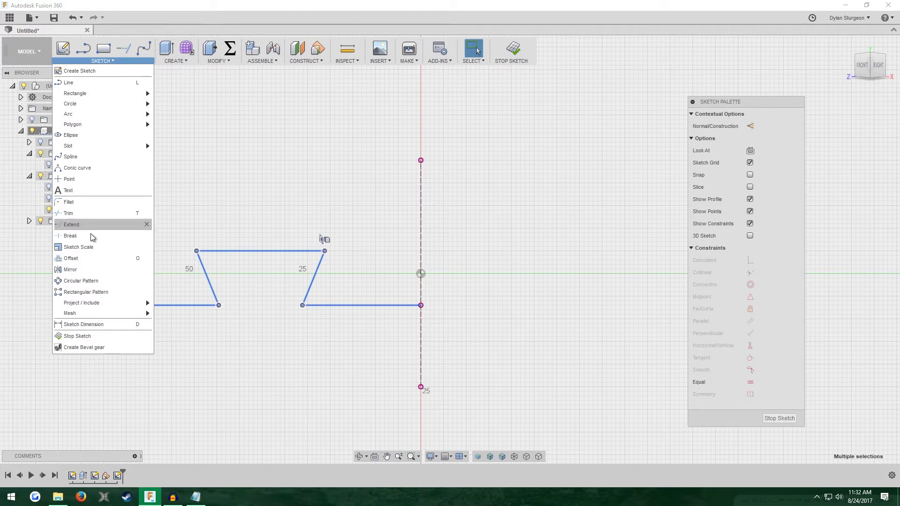
left_click(85, 271)
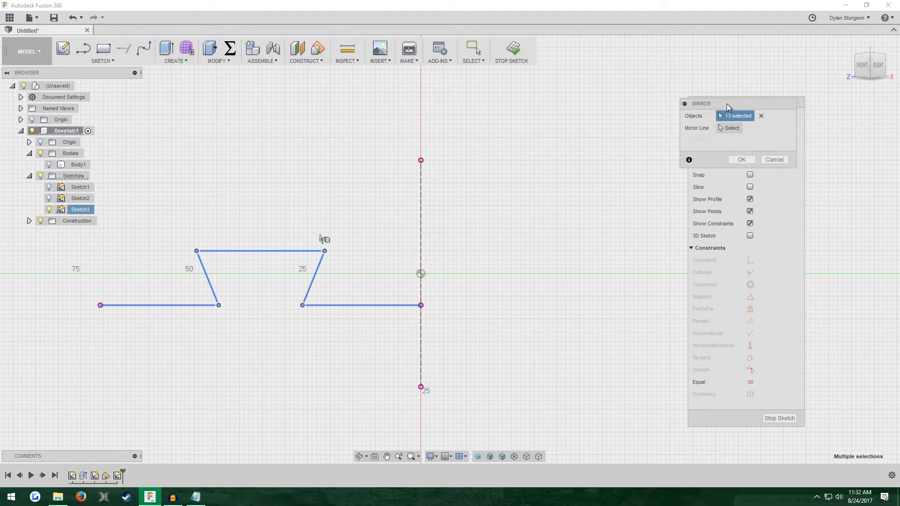
Mirror the selected dovetail lines across the vertical construction line.
left_click_drag(687, 103, 451, 170)
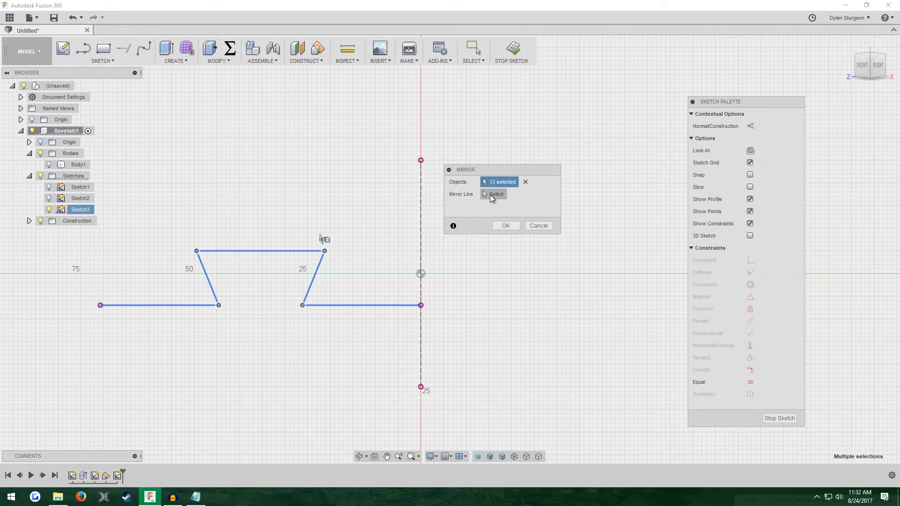
left_click(502, 195)
left_click(420, 184)
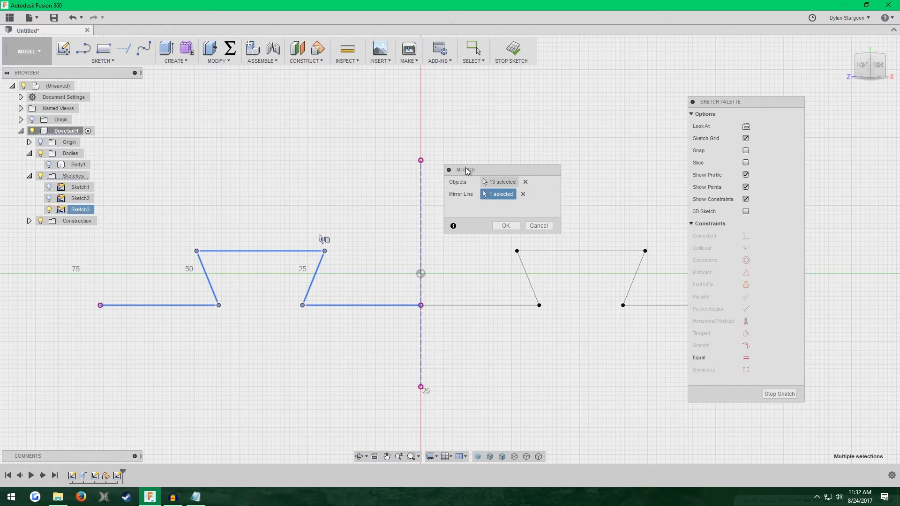
left_click_drag(468, 169, 319, 90)
scroll(472, 189, "down", 3)
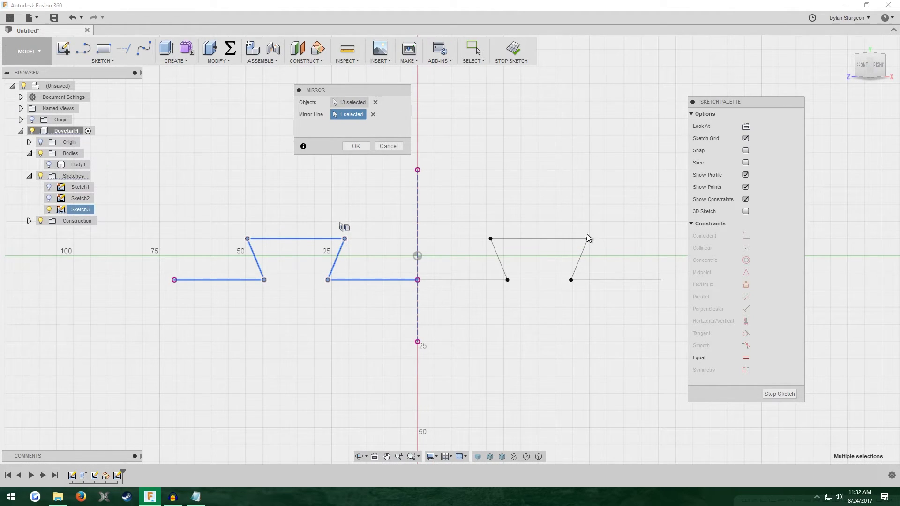
left_click(353, 150)
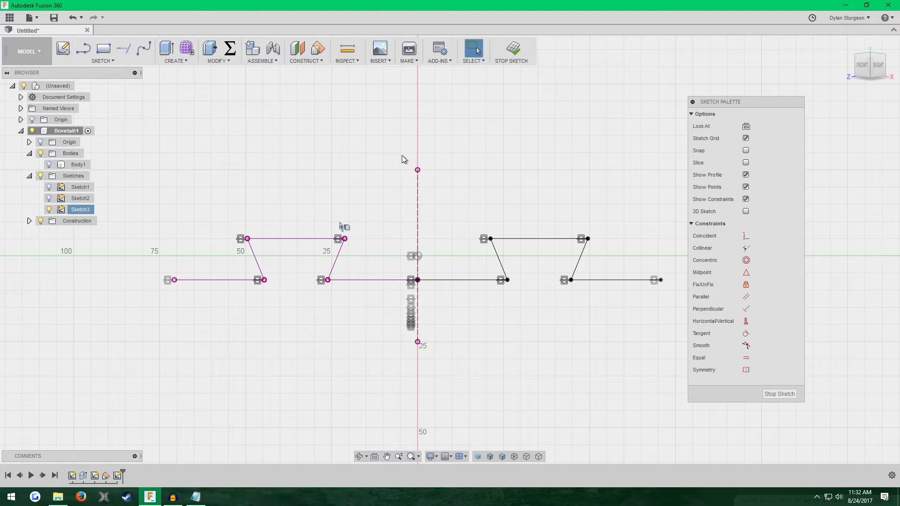
scroll(464, 153, "down", 1)
scroll(466, 150, "up", 1)
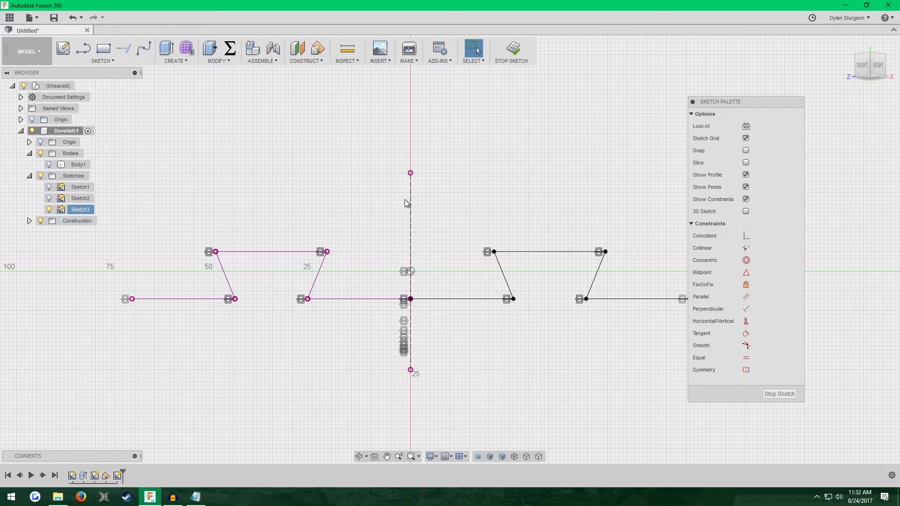
scroll(321, 213, "down", 1)
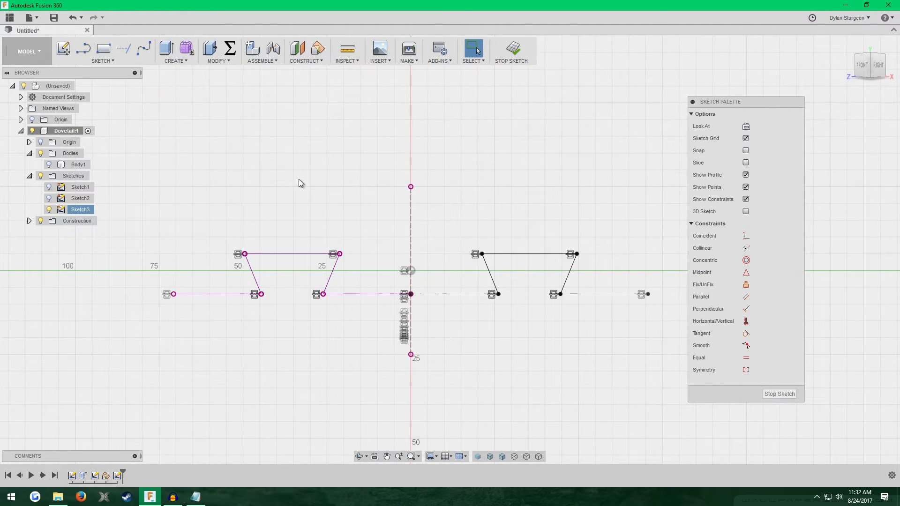
Finish Sketch3, return to the Home isometric view, and show Body1 again.
left_click(513, 51)
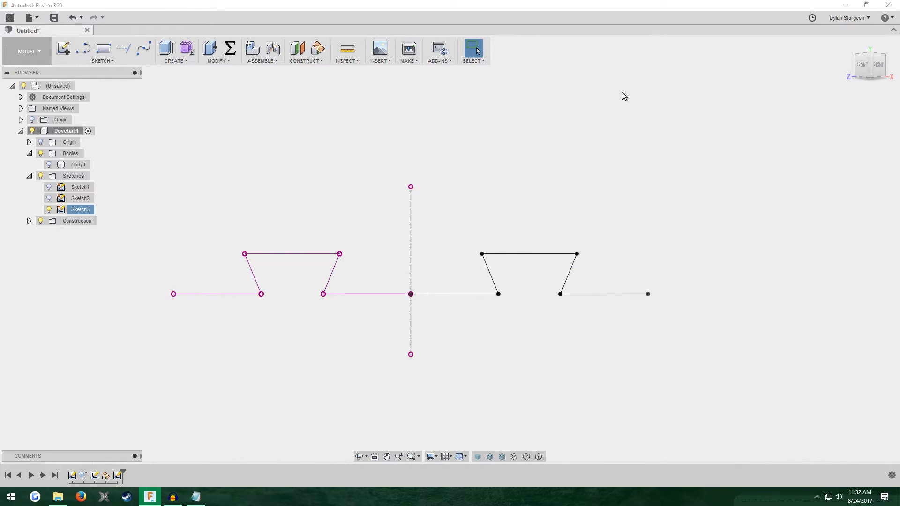
left_click(849, 43)
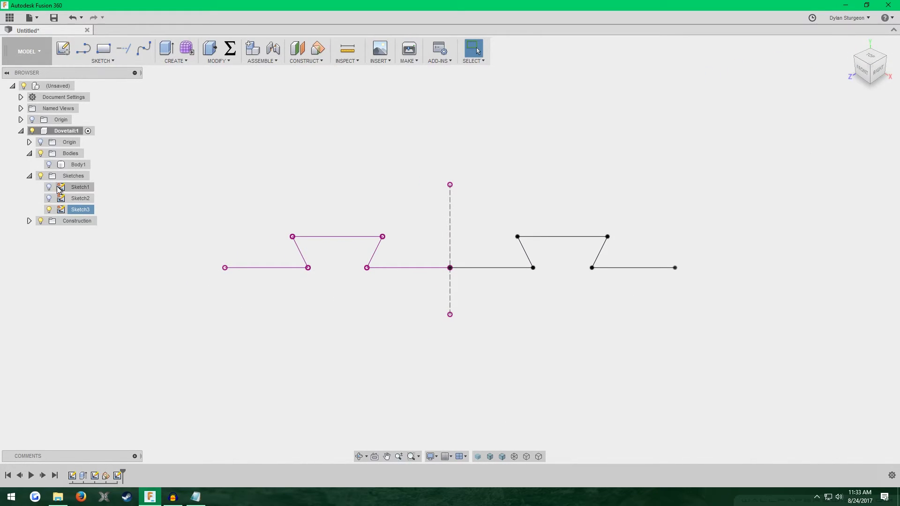
left_click(49, 165)
scroll(271, 345, "down", 3)
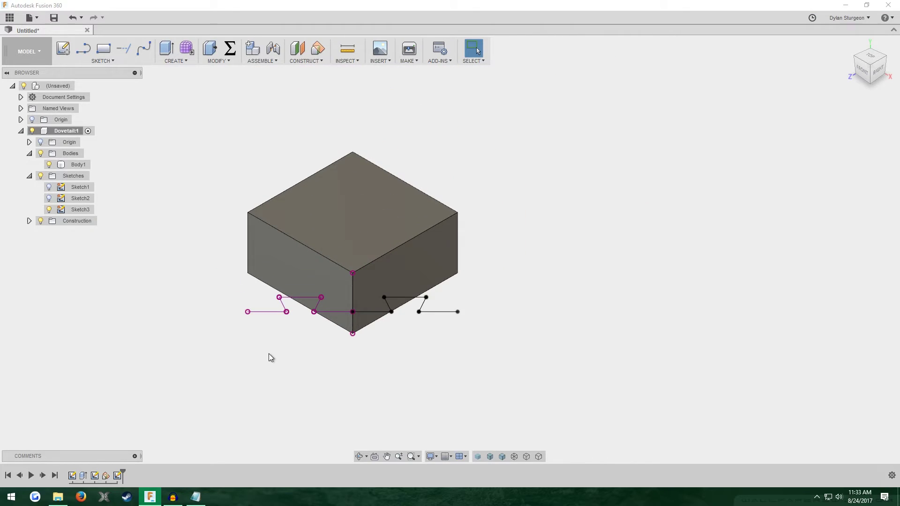
scroll(268, 354, "up", 1)
scroll(325, 136, "down", 2)
scroll(335, 101, "up", 5)
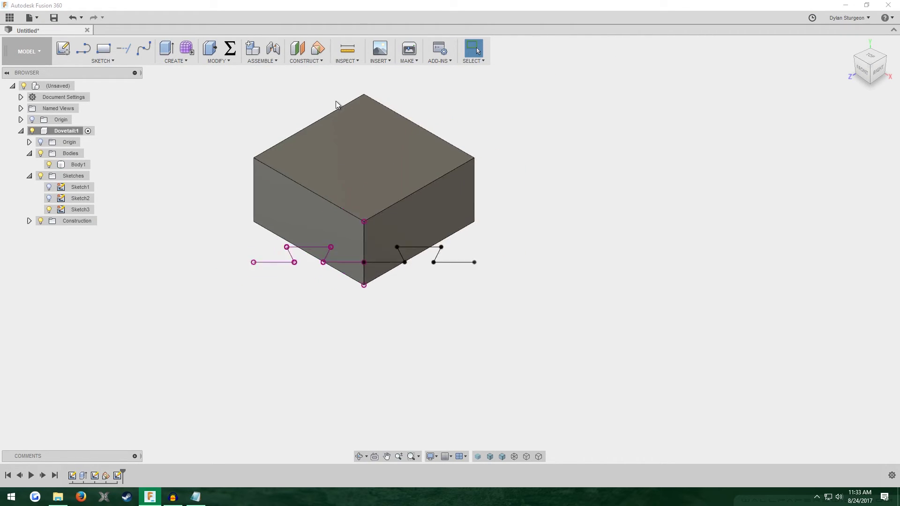
scroll(358, 88, "down", 2)
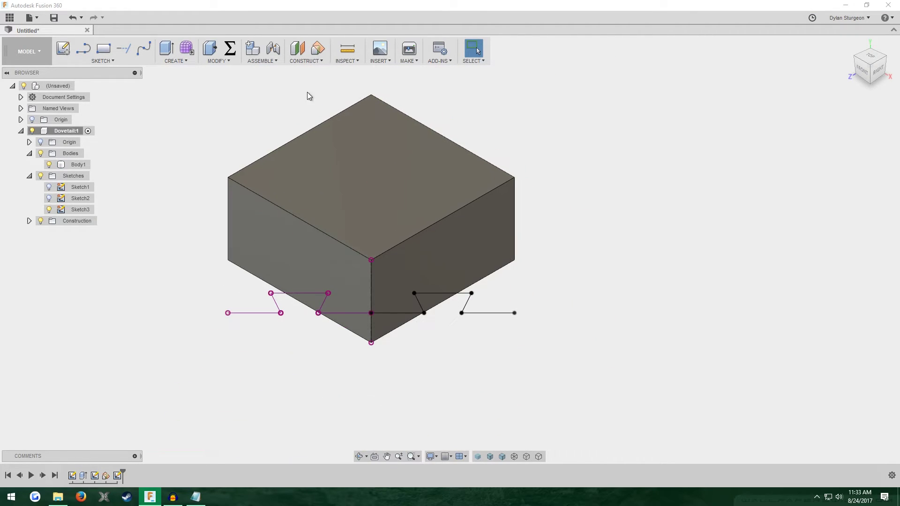
Start a Split Body and choose Body1 as the body to split.
left_click(223, 60)
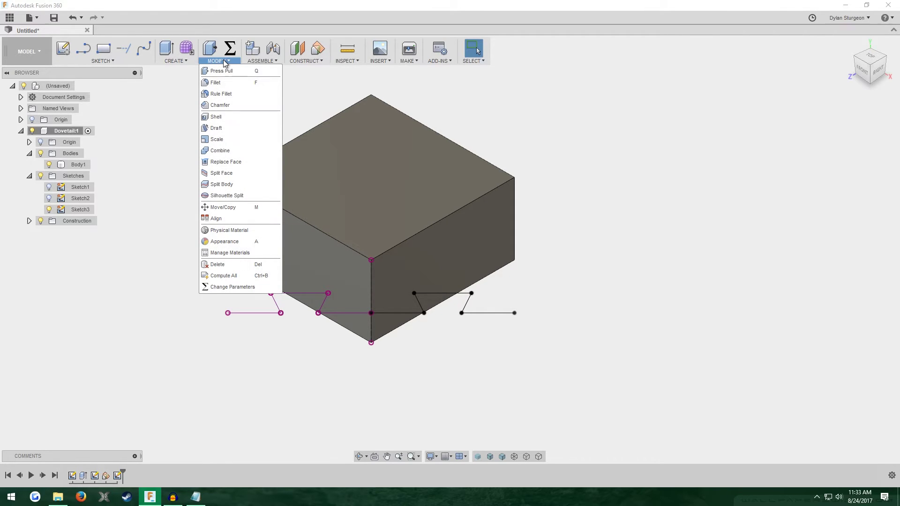
left_click(222, 184)
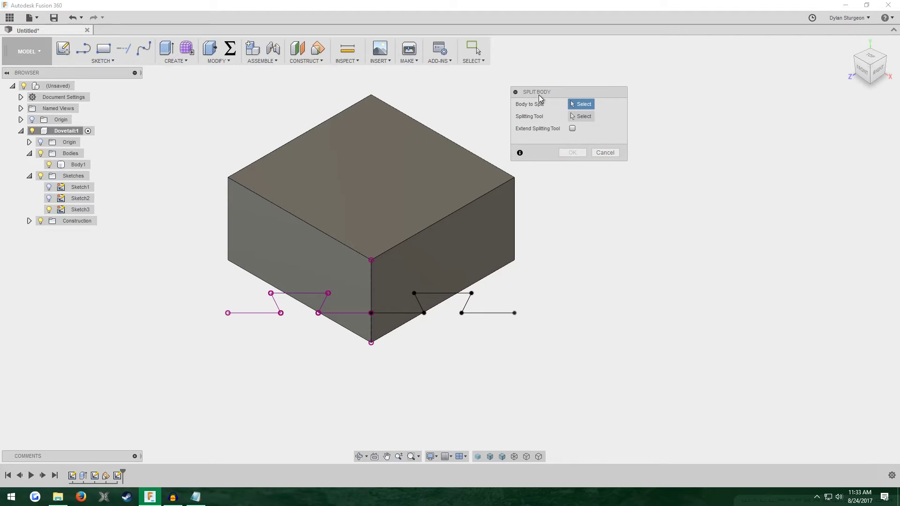
left_click_drag(539, 96, 541, 94)
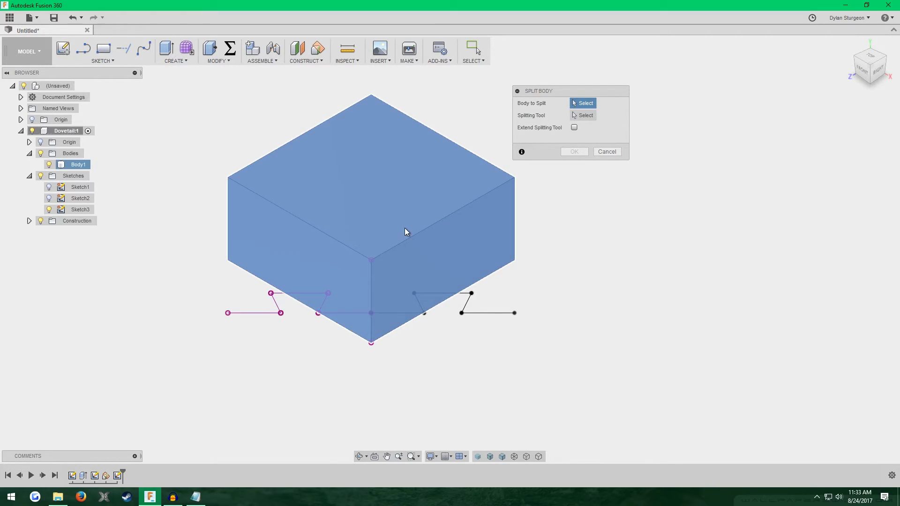
left_click(405, 229)
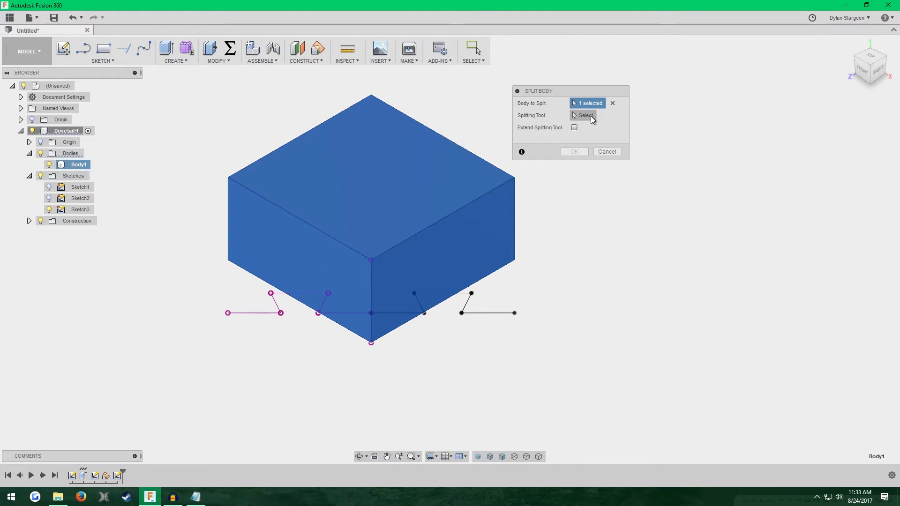
Use the dovetail sketch as the splitting tool and confirm the split into Body1 and Body2.
left_click(590, 115)
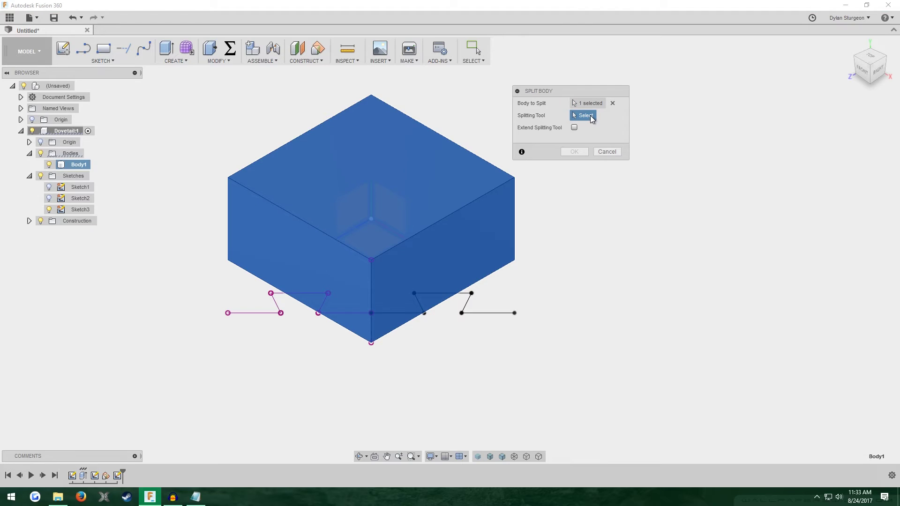
scroll(539, 253, "up", 2)
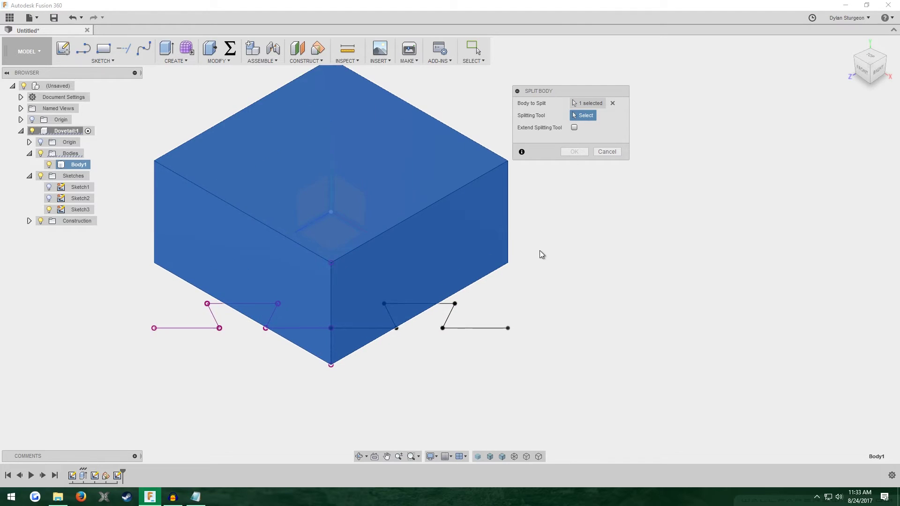
middle_click_drag(539, 252, 581, 239, "shift")
scroll(305, 395, "up", 2)
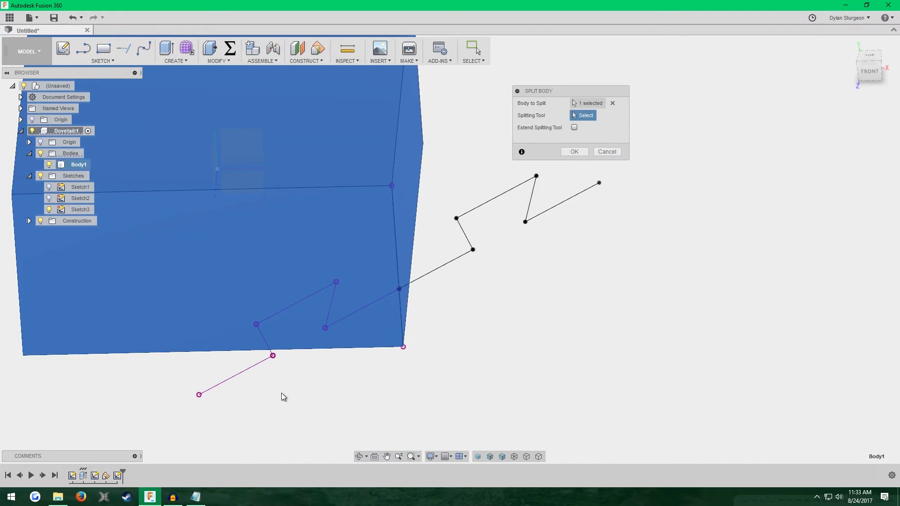
left_click(238, 374)
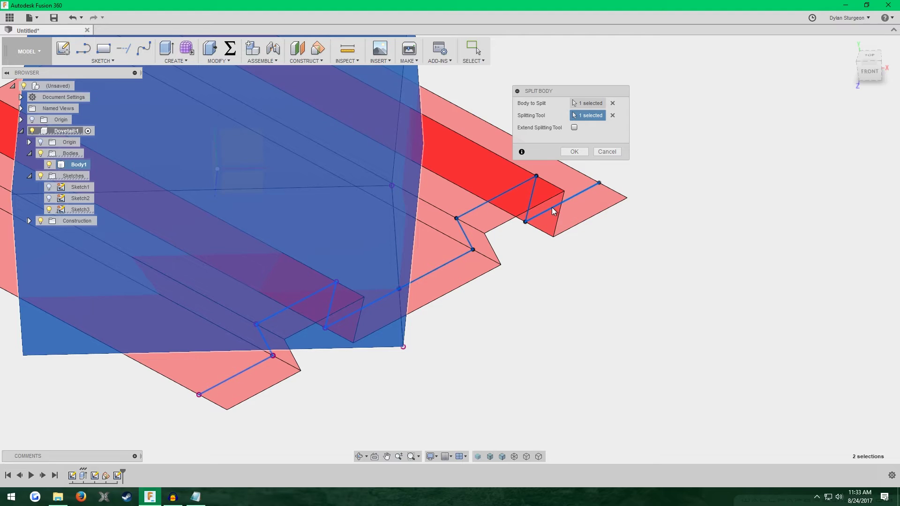
scroll(555, 257, "down", 3)
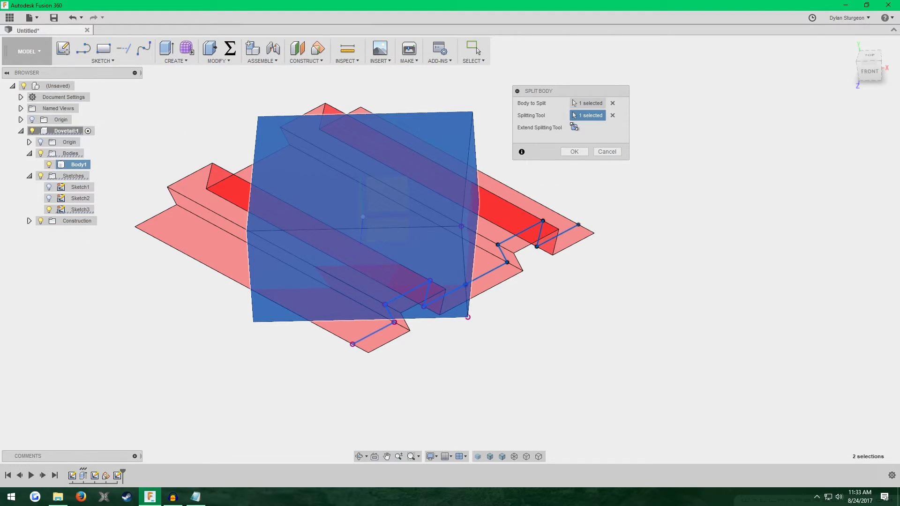
left_click(573, 126)
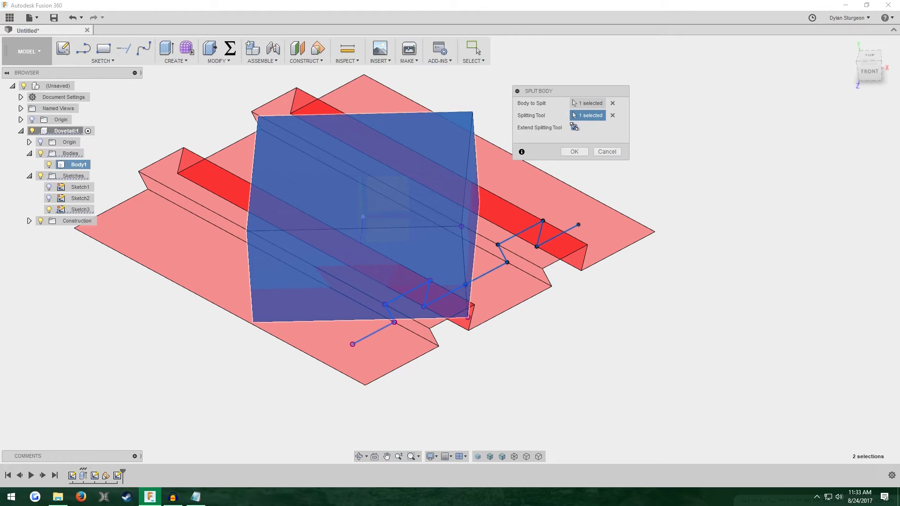
left_click(574, 126)
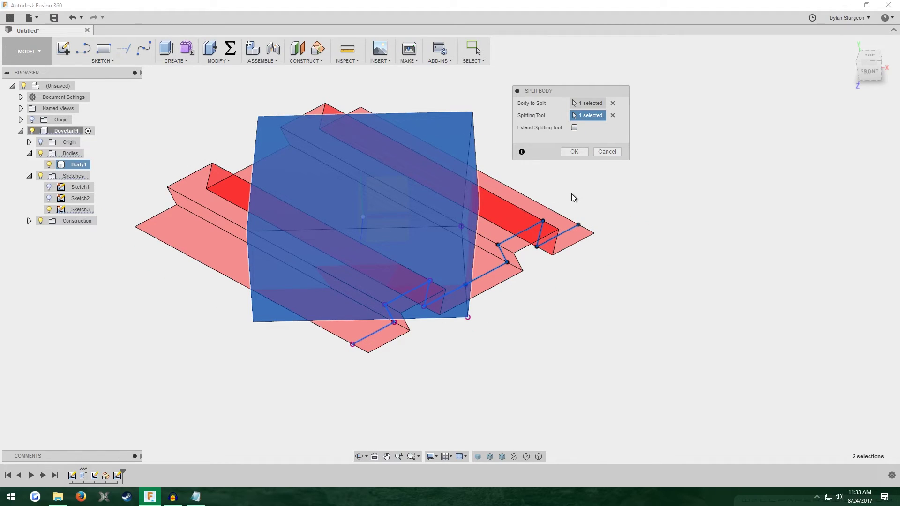
scroll(552, 190, "up", 2)
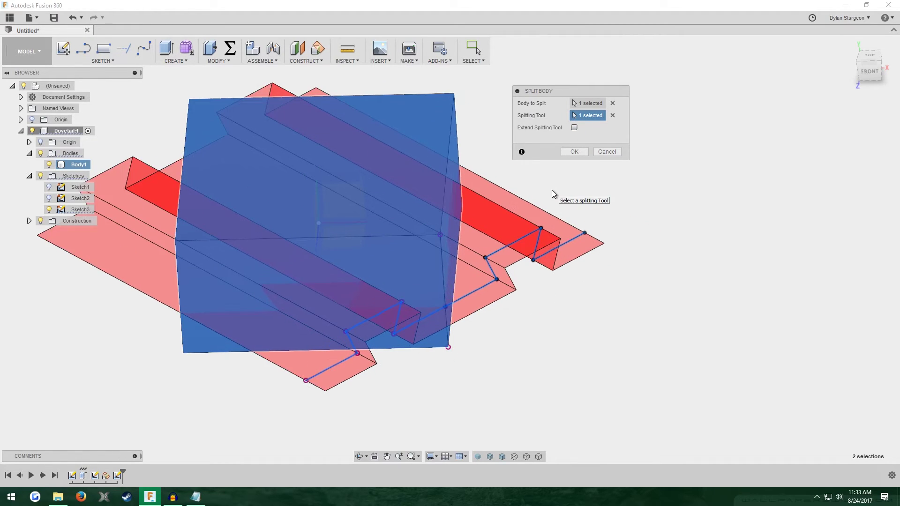
left_click(574, 152)
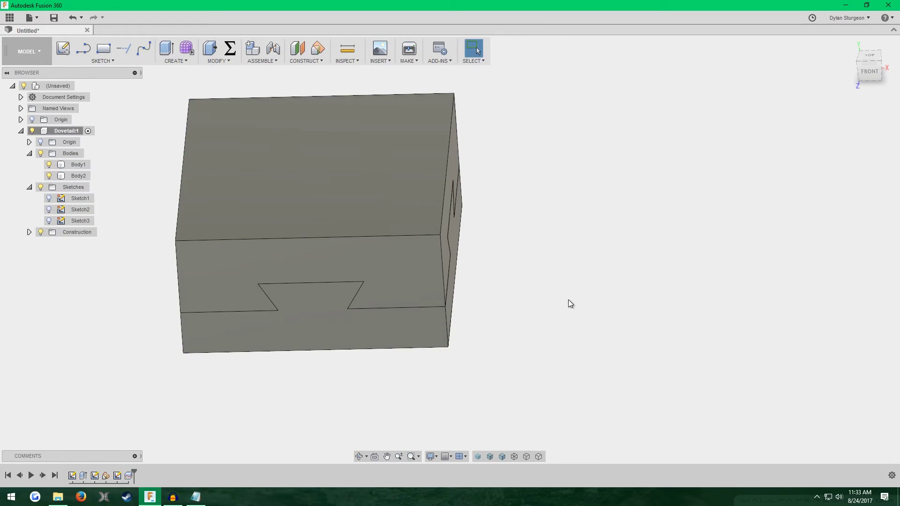
middle_click_drag(568, 300, 514, 249, "shift")
scroll(482, 169, "up", 6)
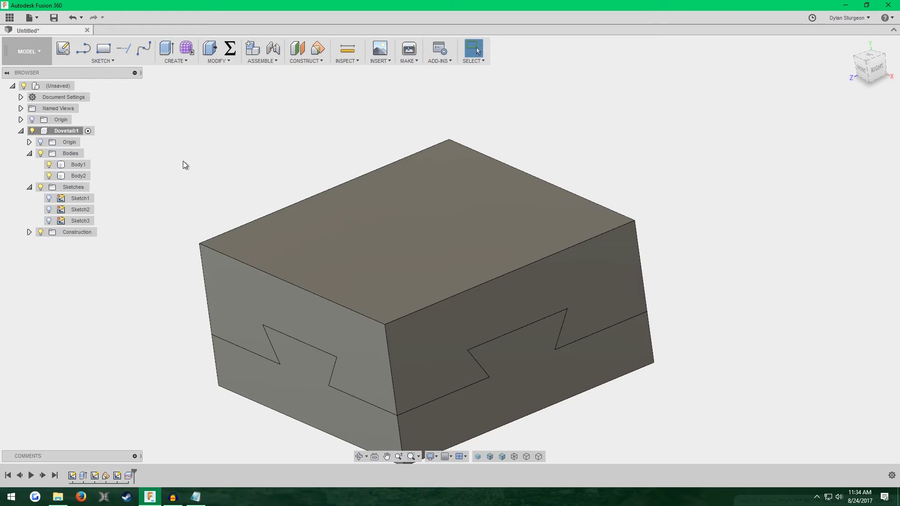
middle_click_drag(182, 161, 211, 201, "shift")
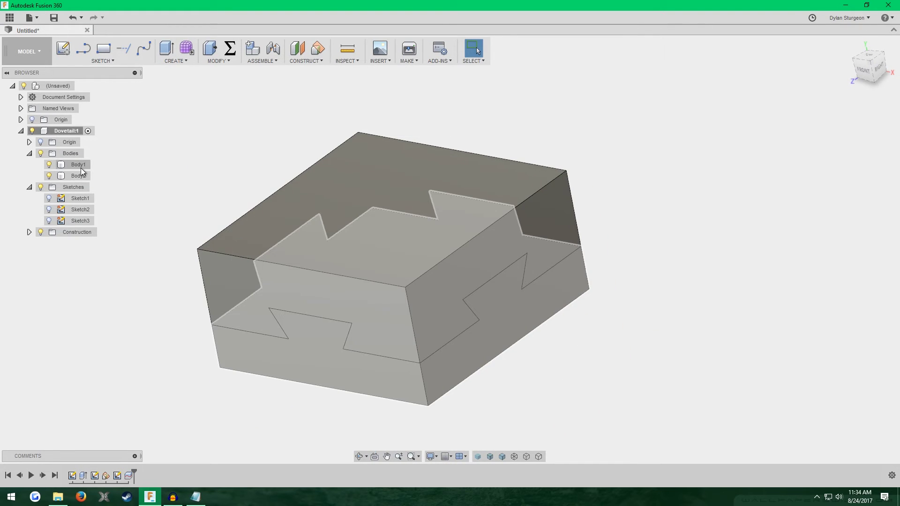
left_click(86, 174)
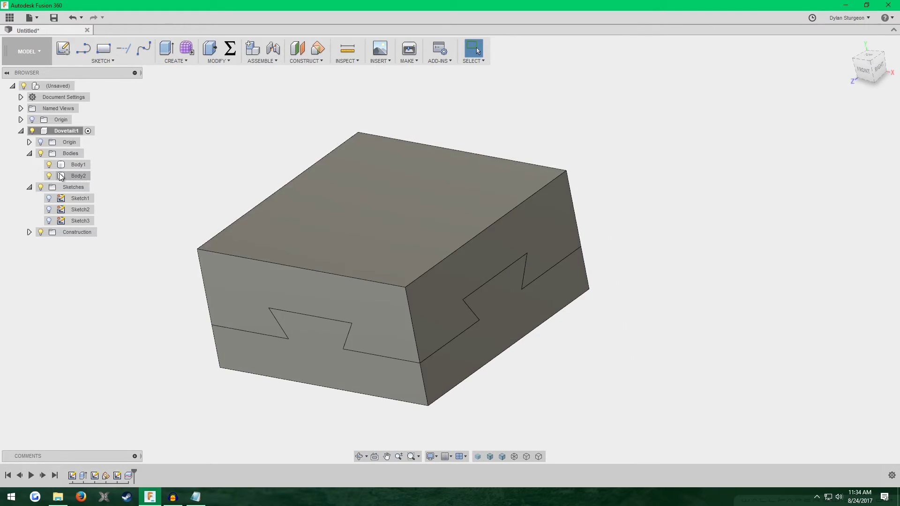
left_click(49, 176)
middle_click_drag(199, 176, 234, 165, "shift")
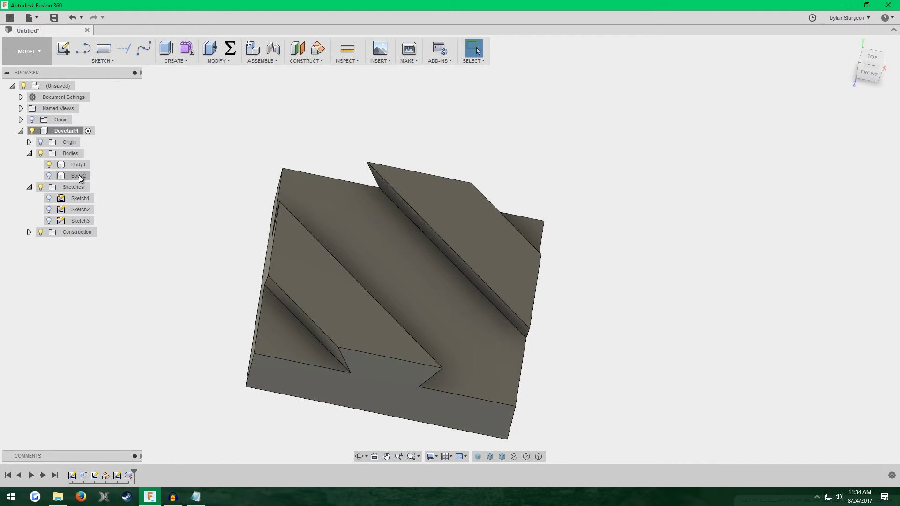
middle_click_drag(78, 175, 210, 173, "shift")
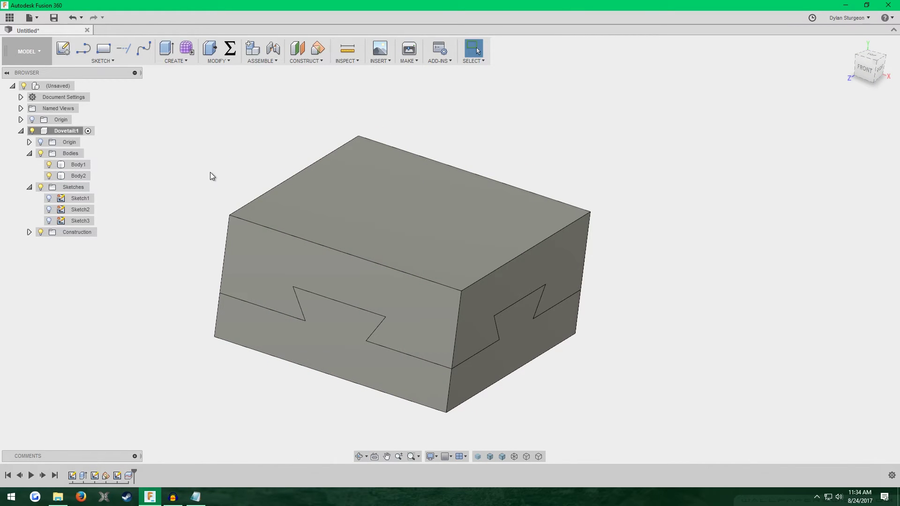
Apply a brass finish from the Metal appearances to the upper body, leaving the lower body grey.
key("a")
left_click(663, 116)
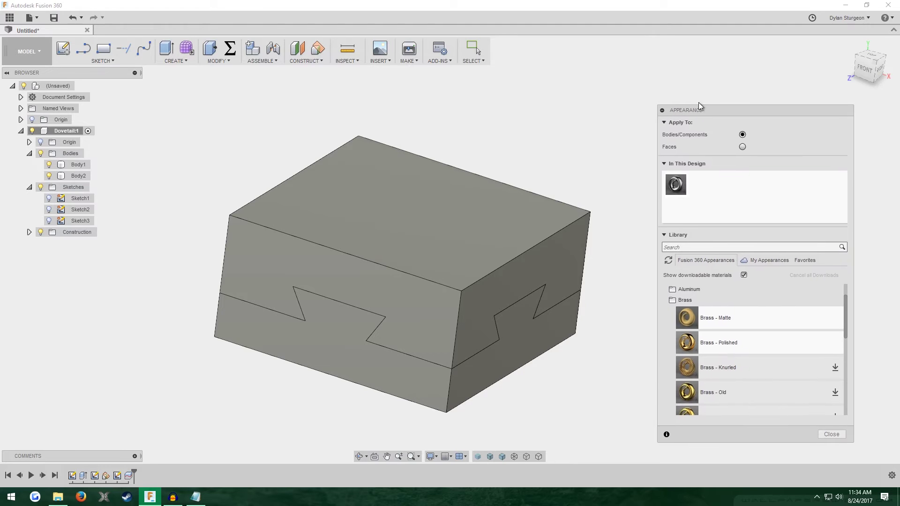
left_click_drag(699, 103, 691, 66)
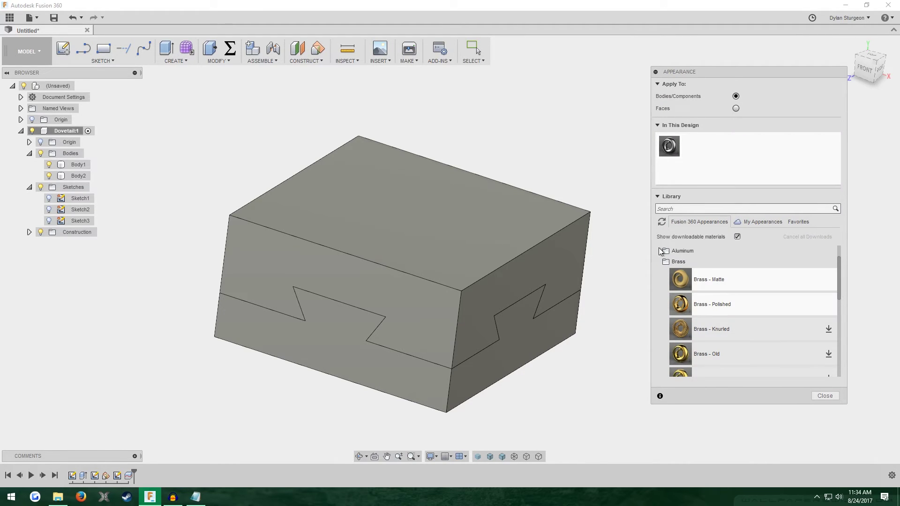
scroll(662, 253, "up", 1)
left_click(664, 272)
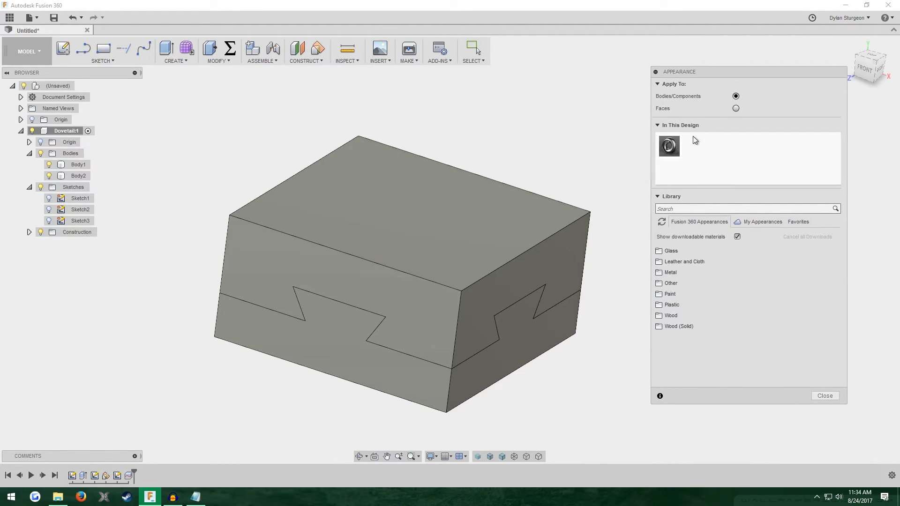
left_click_drag(701, 72, 694, 63)
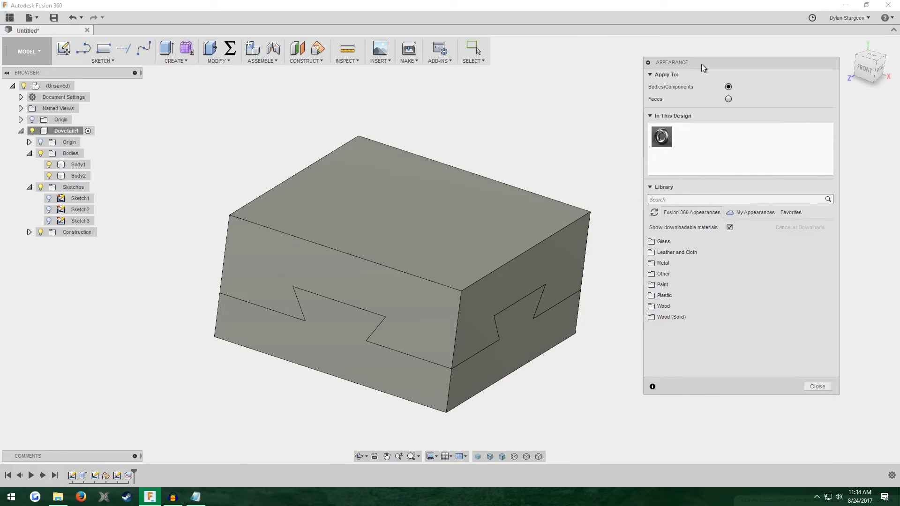
left_click(672, 265)
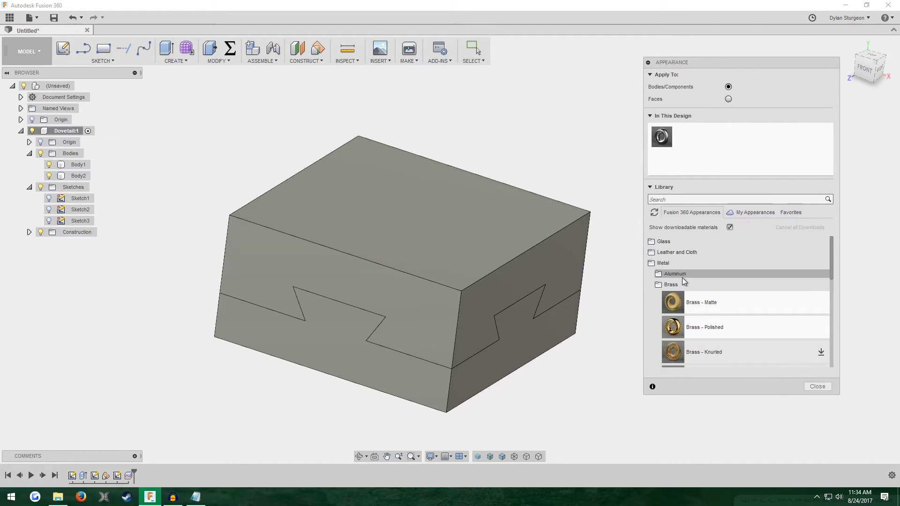
scroll(708, 321, "down", 1)
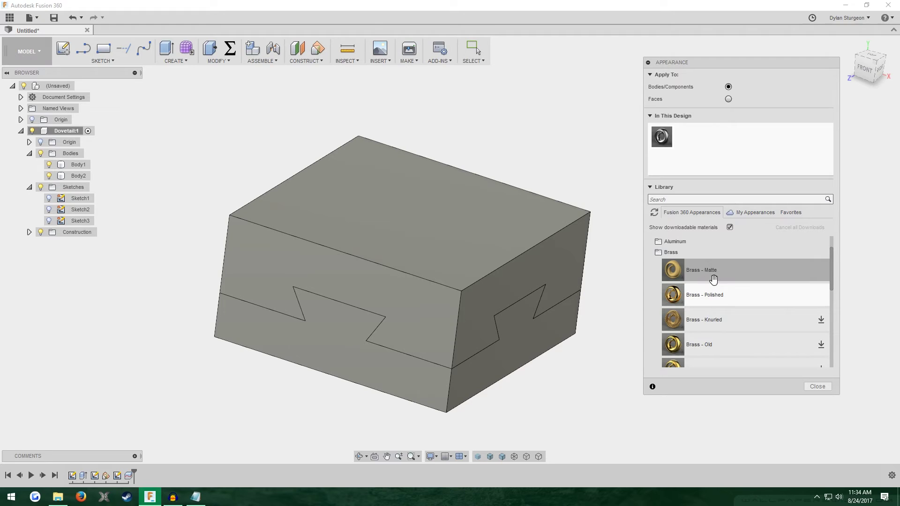
left_click_drag(718, 295, 468, 237)
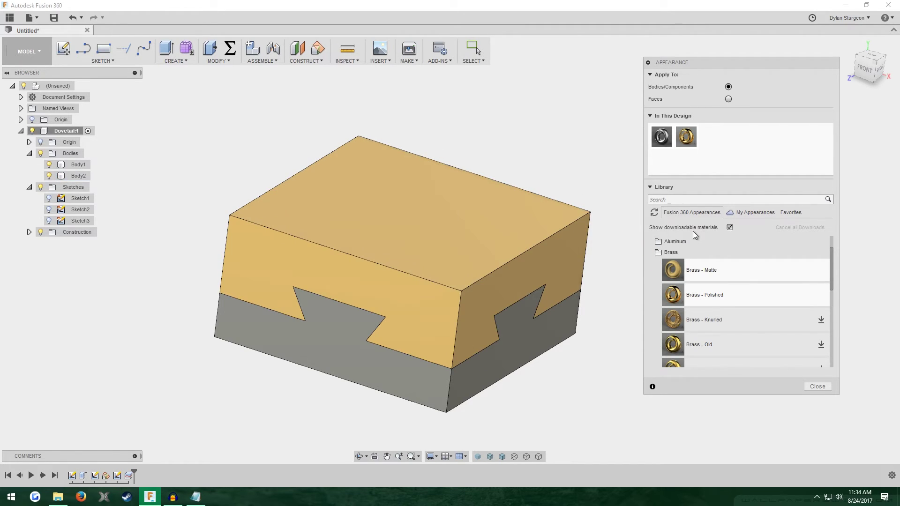
scroll(653, 263, "up", 1)
left_click(652, 263)
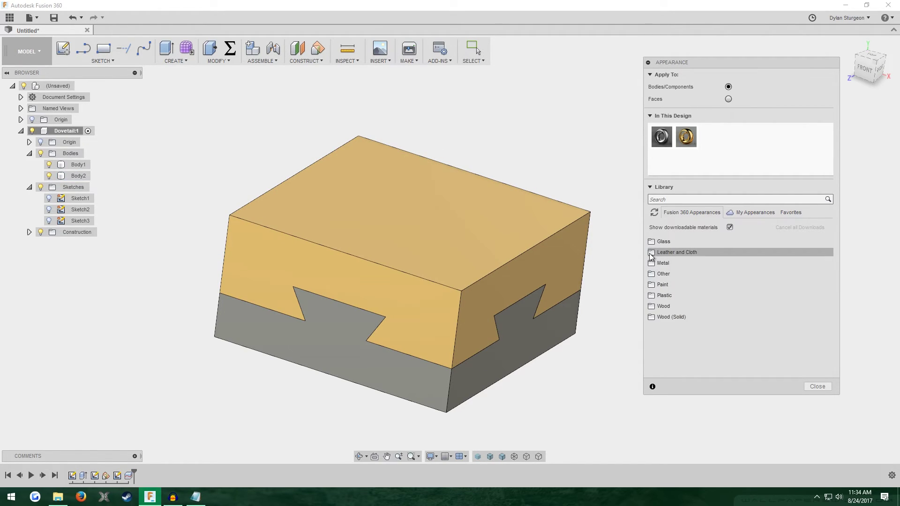
left_click(818, 386)
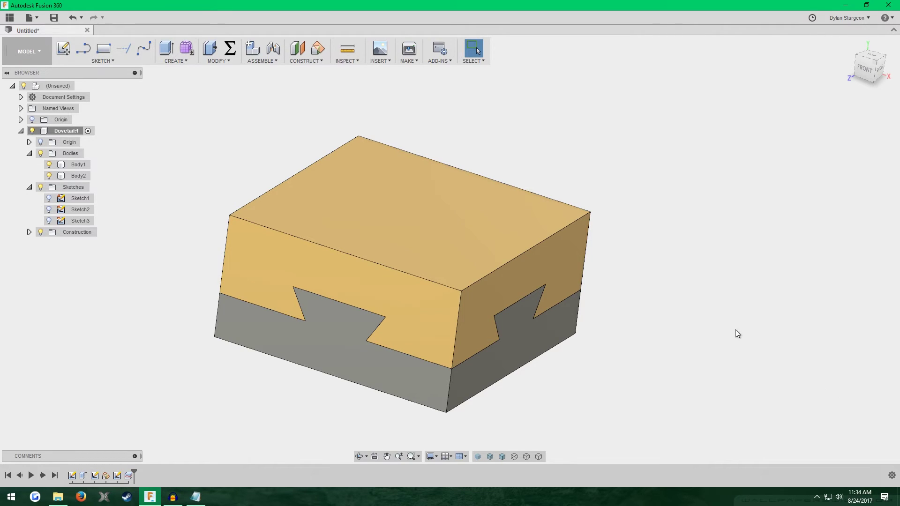
scroll(607, 187, "up", 1)
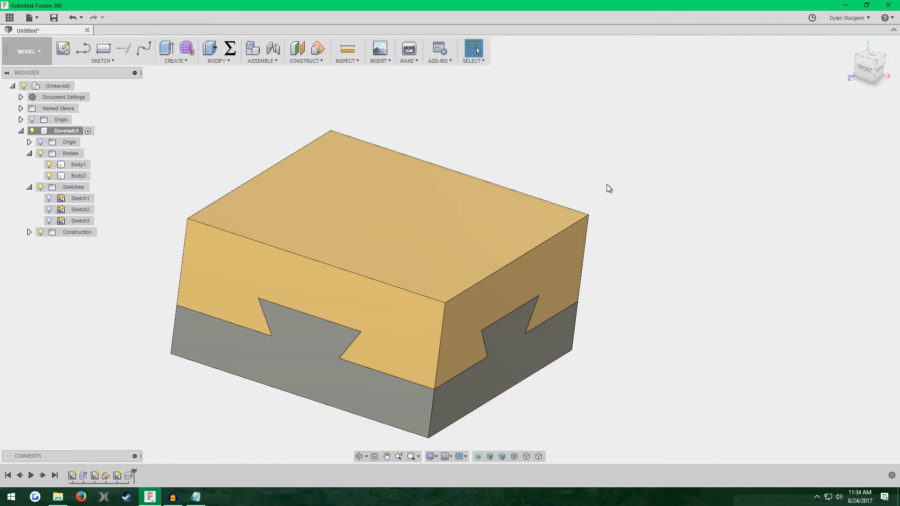
left_click(848, 43)
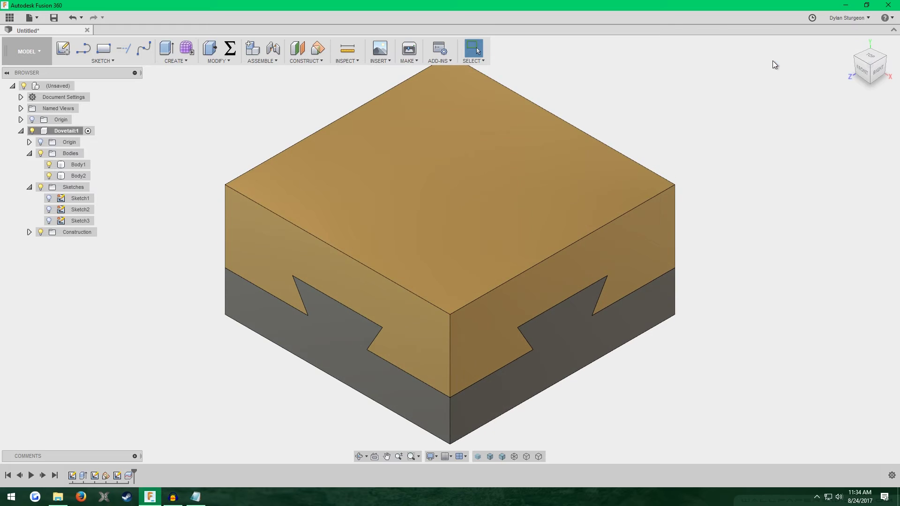
middle_click_drag(683, 207, 699, 177, "shift")
key("Escape")
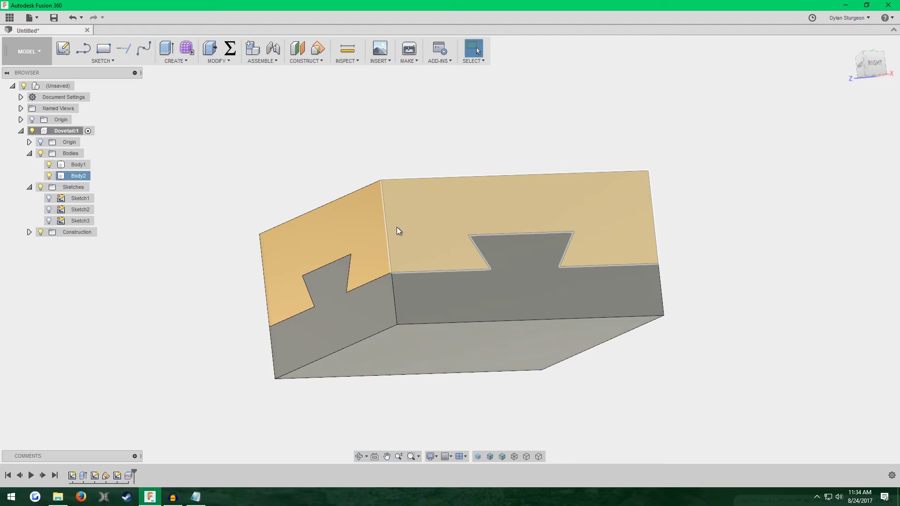
middle_click_drag(211, 189, 241, 167, "shift")
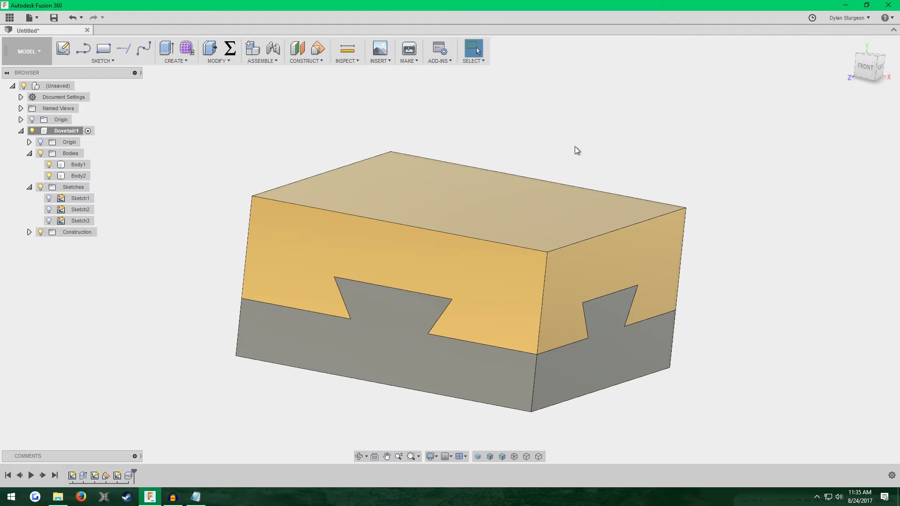
middle_click_drag(575, 147, 625, 104, "shift")
left_click(848, 45)
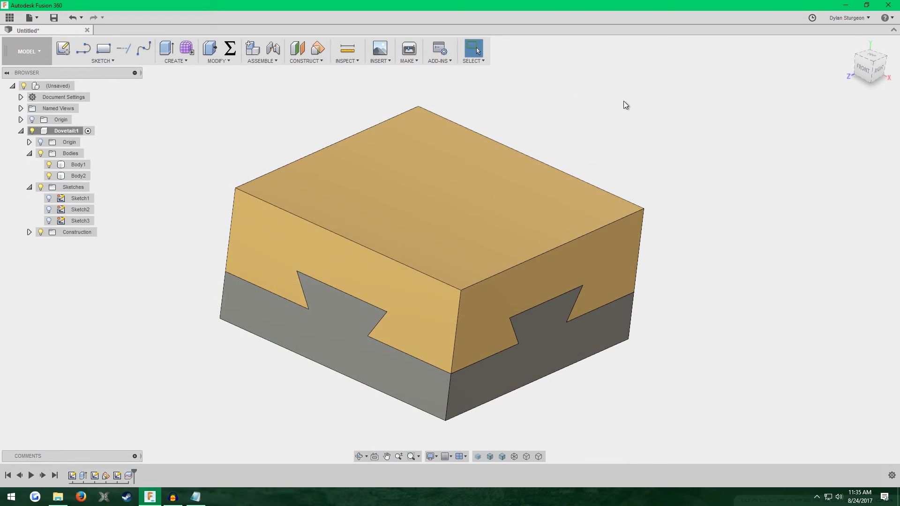
left_click(851, 48)
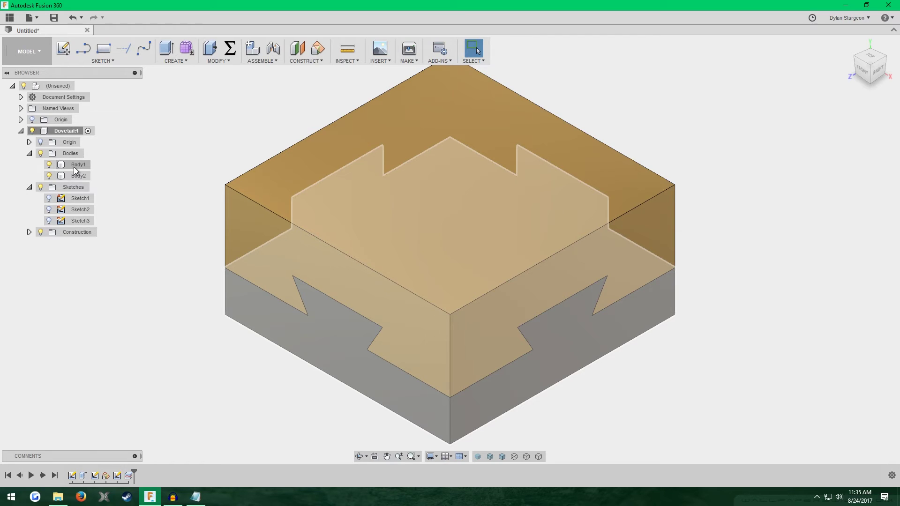
Convert Body1 and Body2 each into its own component.
right_click(74, 167)
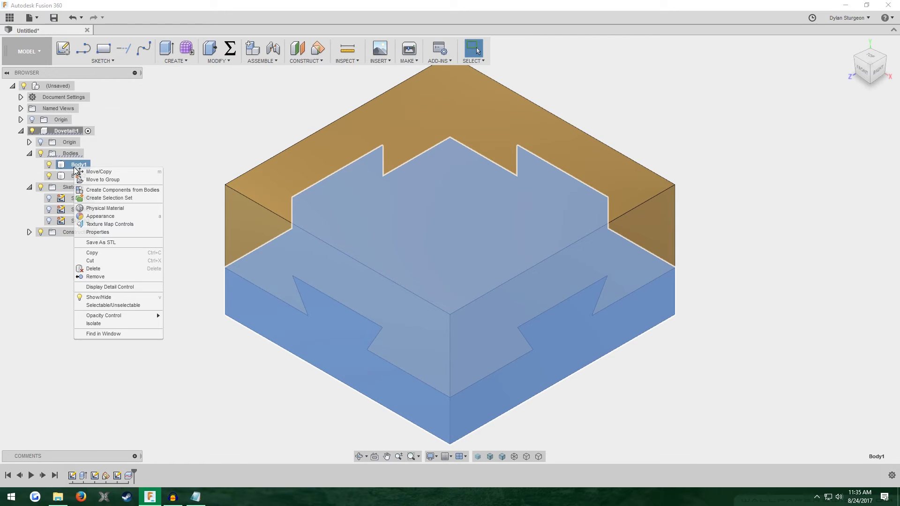
left_click(131, 190)
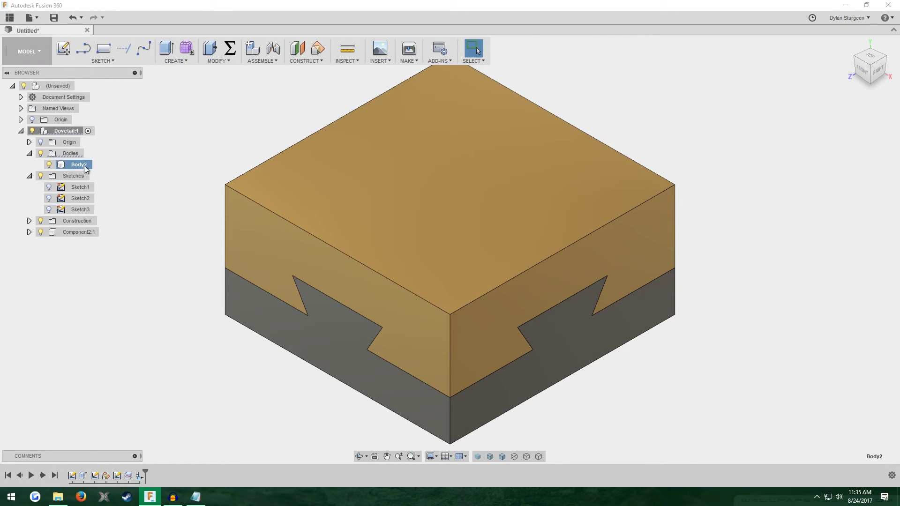
right_click(85, 169)
left_click(122, 187)
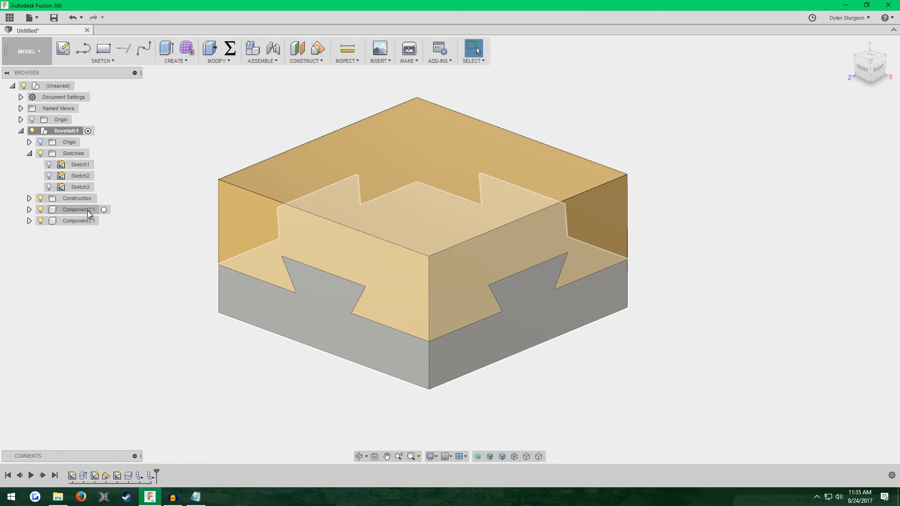
Rename Component2 to 'Bottom'.
double_click(87, 210)
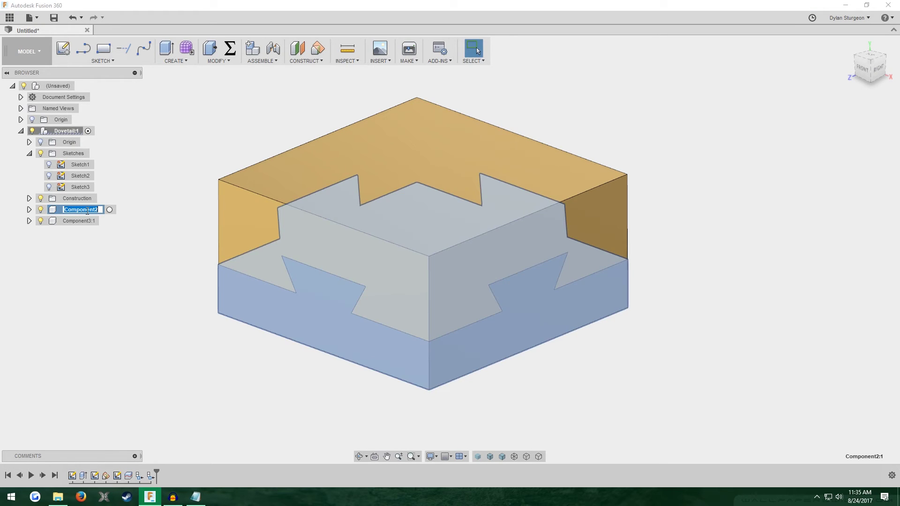
left_click(97, 279)
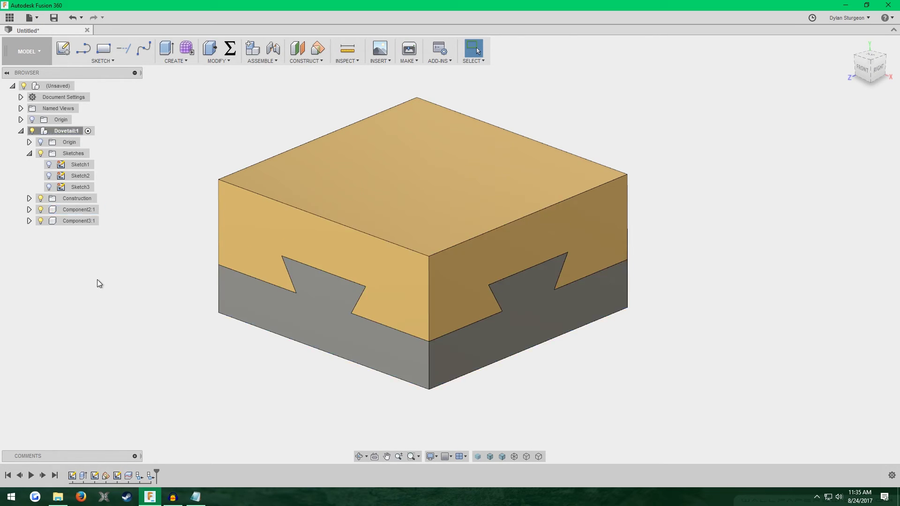
left_click(69, 210)
double_click(73, 212)
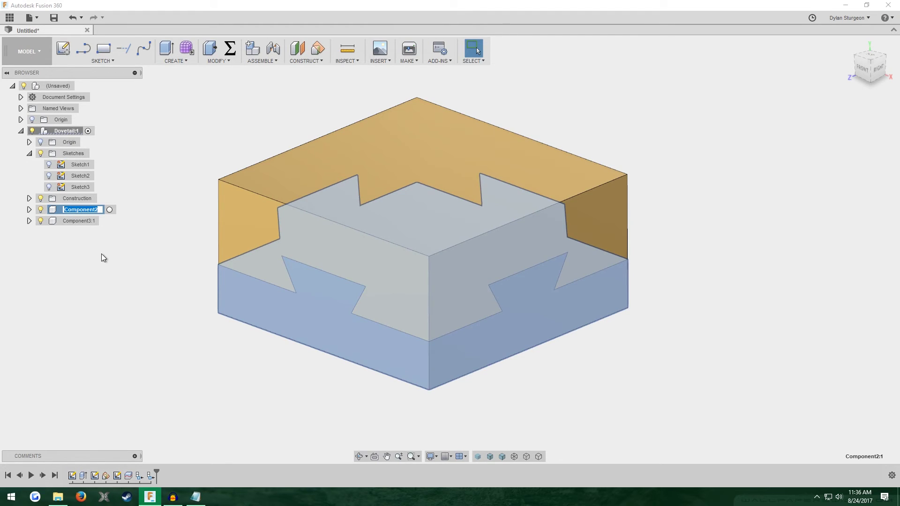
key("BackSpace")
type("Bottom")
key("Return")
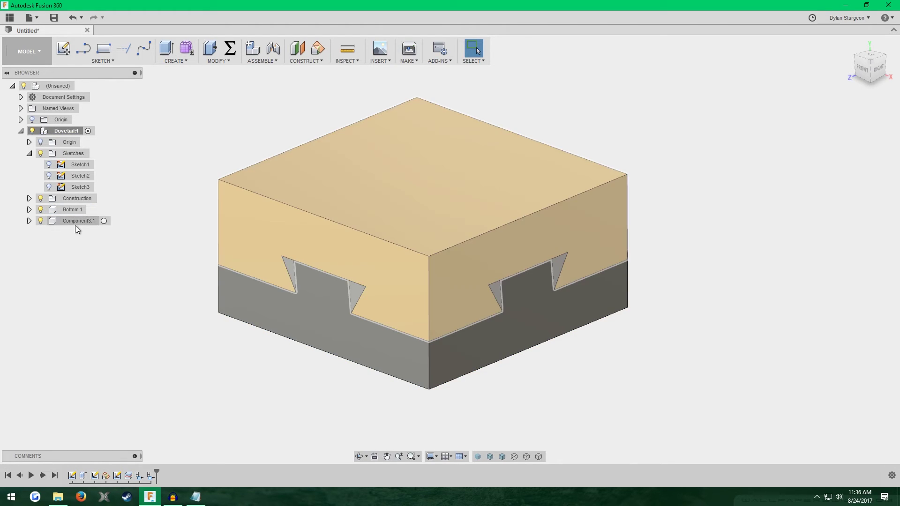
Rename Component3 to 'Top' and collapse the Sketches folder in the browser.
double_click(77, 221)
type("Top")
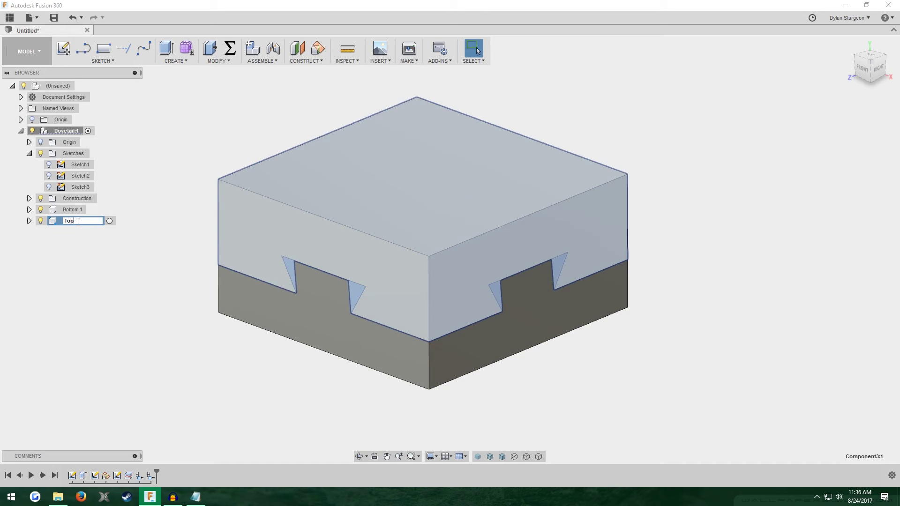
key("Return")
left_click(125, 241)
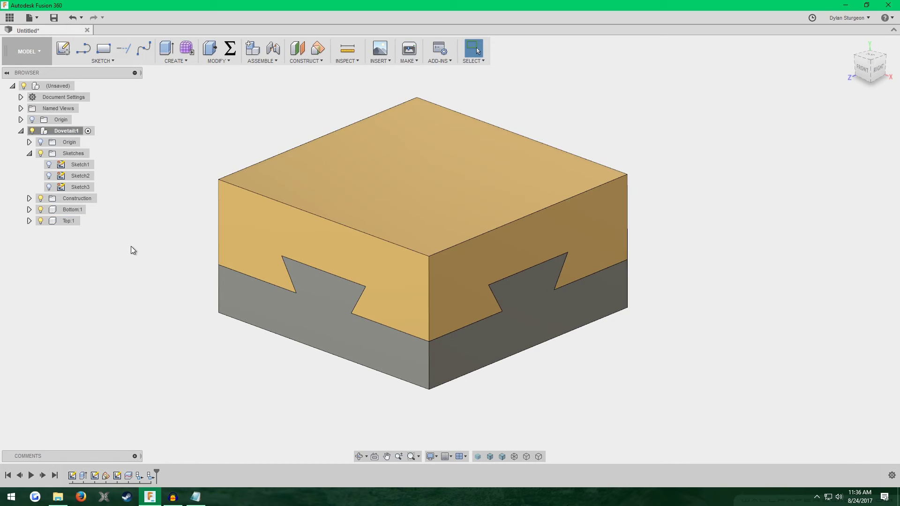
scroll(196, 212, "down", 1)
left_click(29, 154)
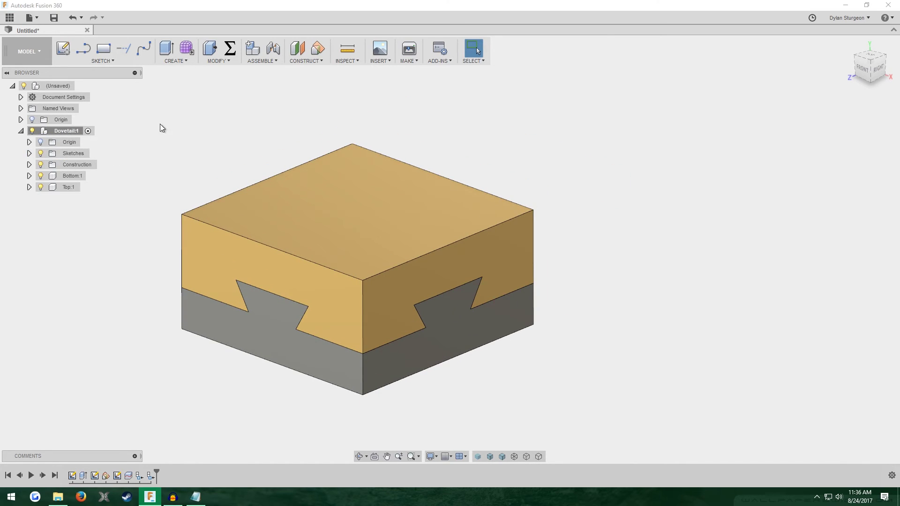
Start an As-built Joint between the Top and Bottom components.
left_click(267, 62)
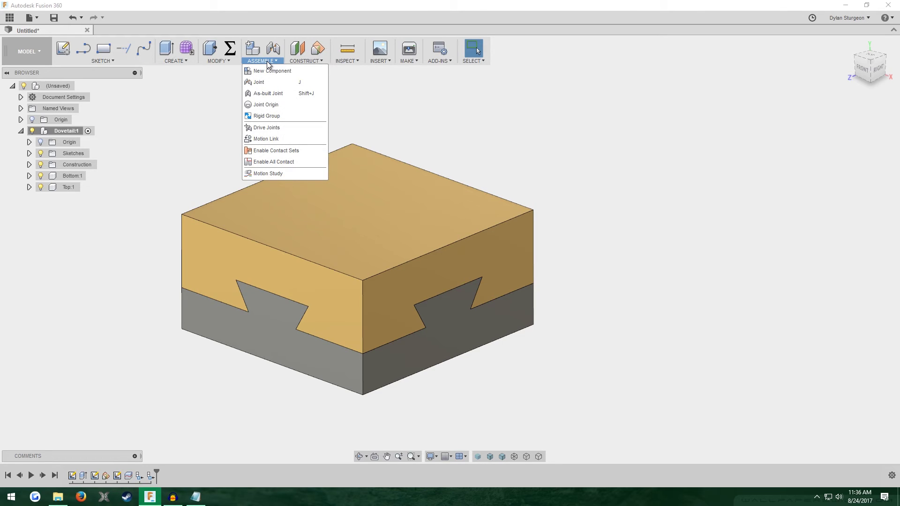
left_click(273, 93)
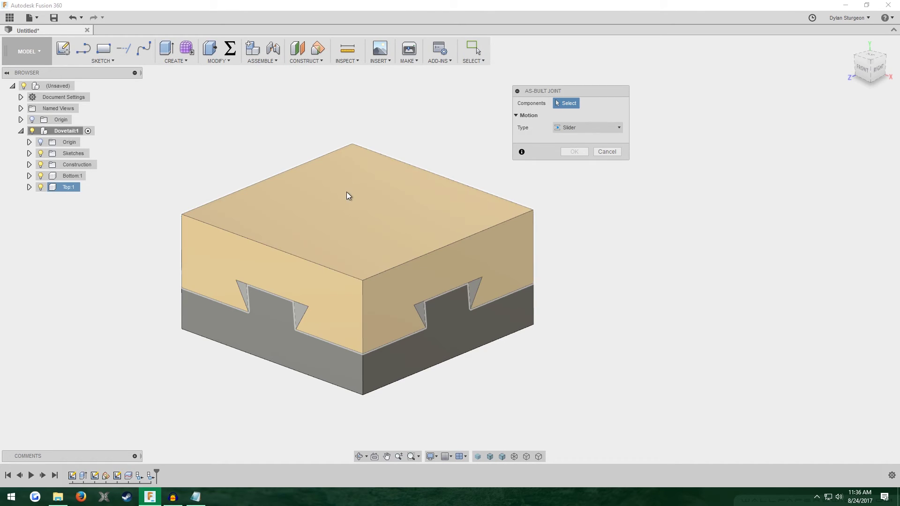
left_click(347, 193)
left_click(269, 343)
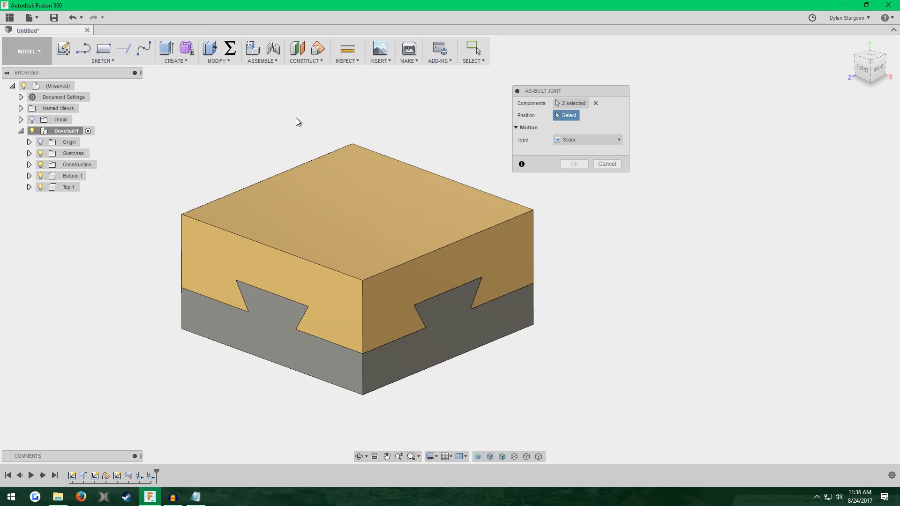
middle_click_drag(296, 117, 363, 134, "shift")
Set the as-built joint type to Slider.
left_click(585, 140)
left_click(580, 144)
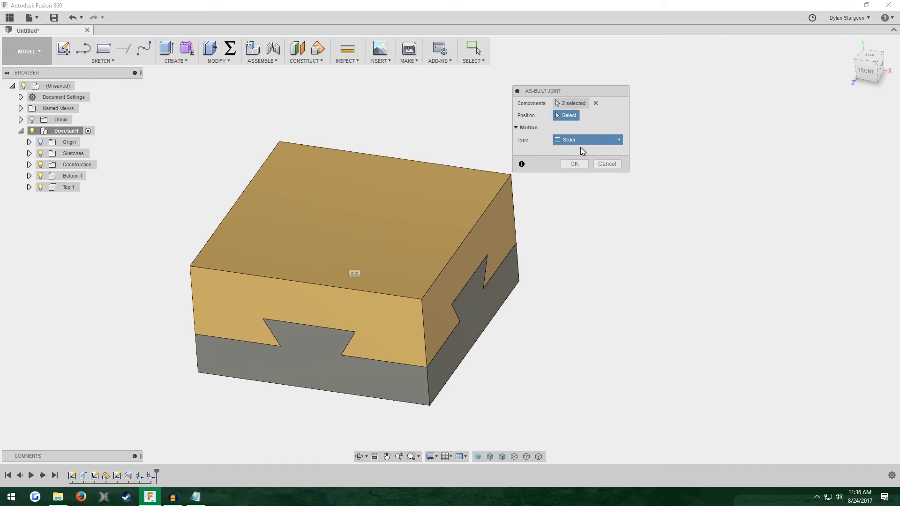
left_click(580, 139)
left_click(581, 125)
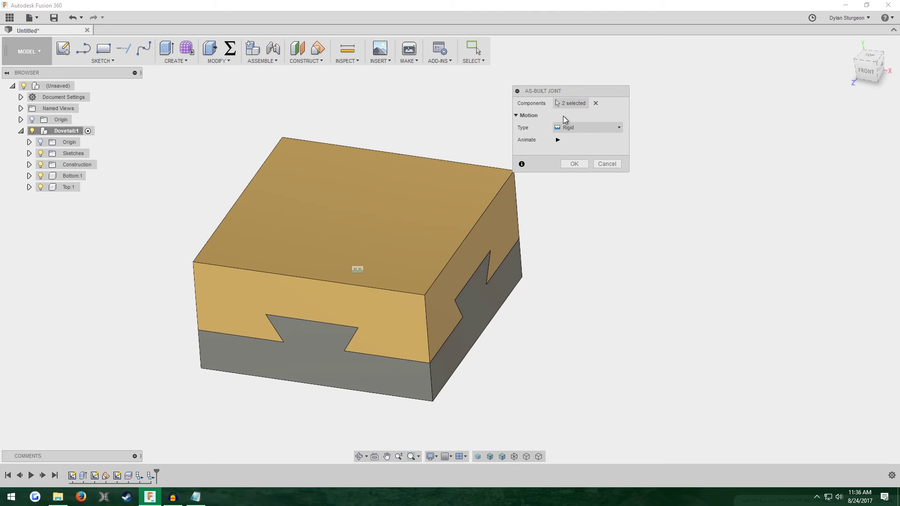
left_click(594, 128)
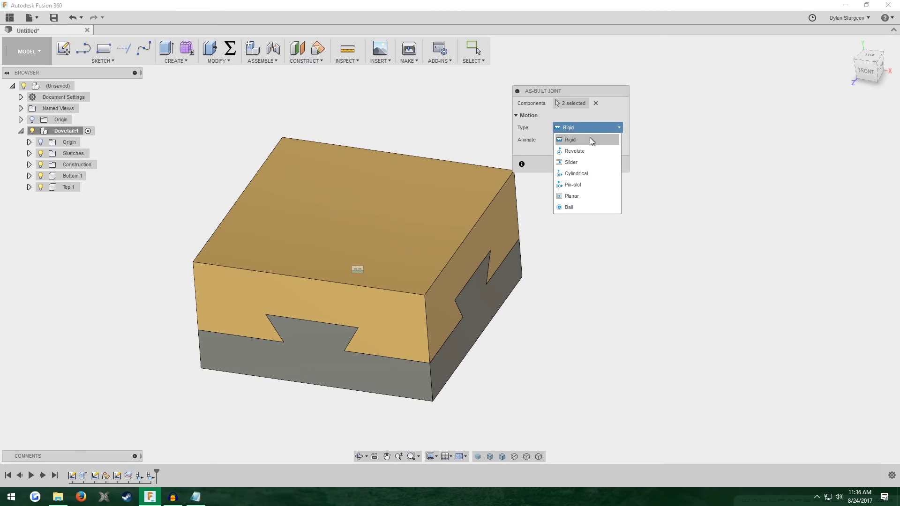
left_click(588, 162)
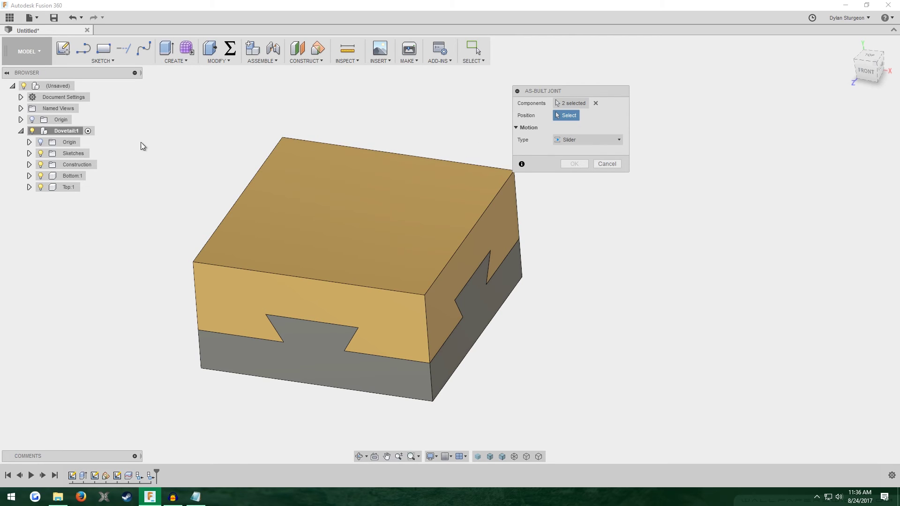
Hide Top:1 and pick a dovetail edge as the joint's position reference.
left_click(42, 187)
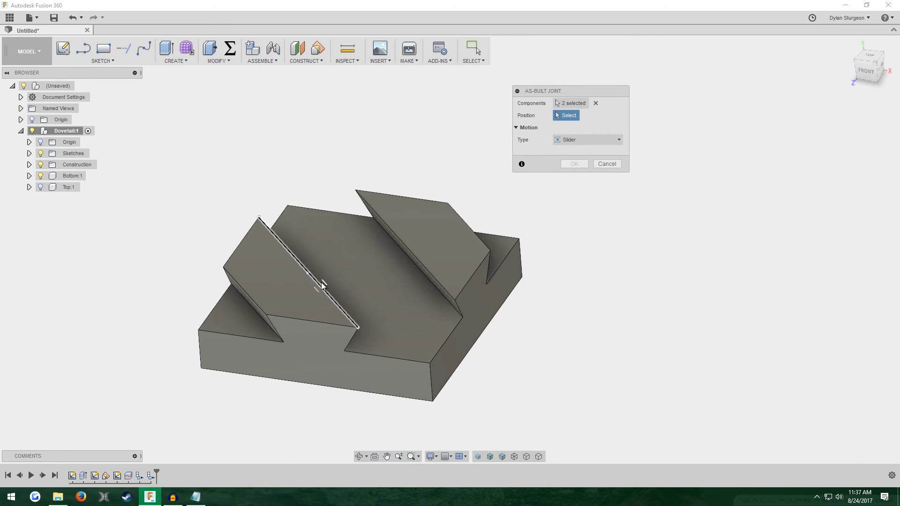
scroll(290, 278, "up", 1)
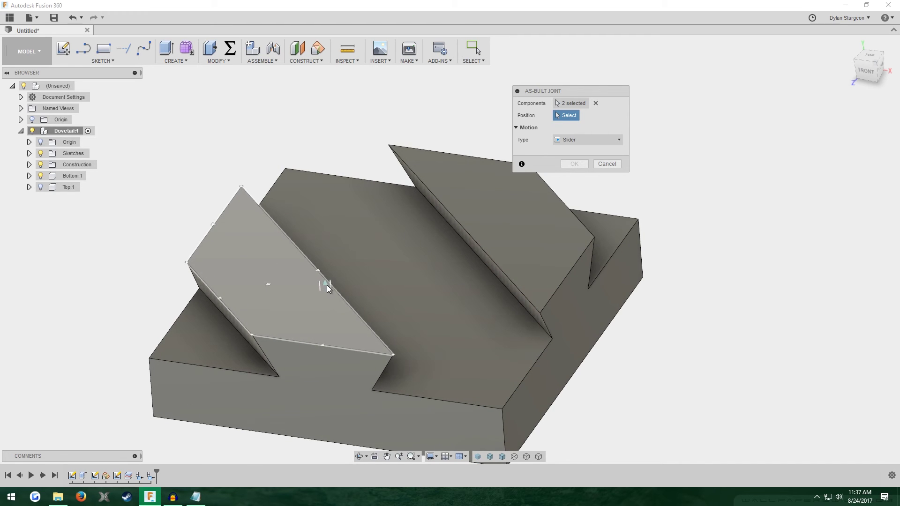
scroll(327, 281, "up", 5)
scroll(309, 264, "up", 3)
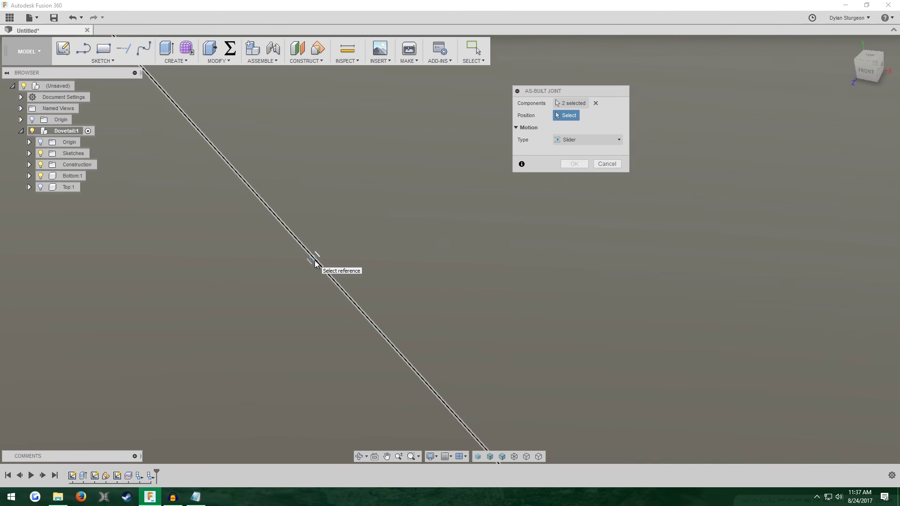
scroll(315, 264, "down", 2)
left_click(314, 264)
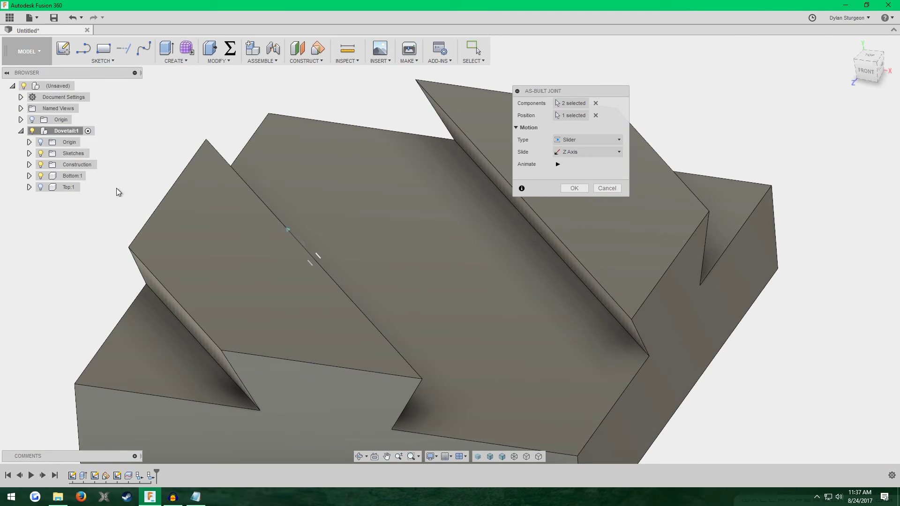
Show Top:1 again, preview the sliding motion, and create the Z-axis slider joint.
left_click(40, 187)
scroll(156, 274, "down", 2)
scroll(164, 207, "up", 2)
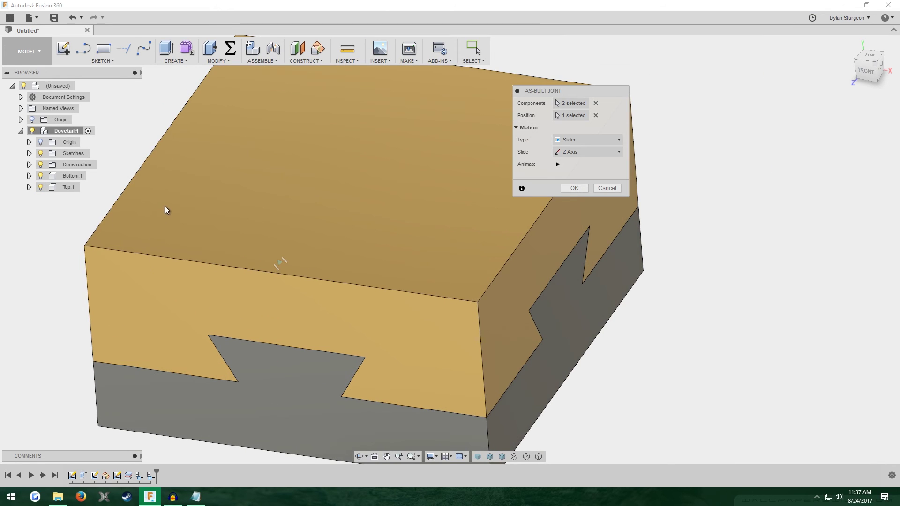
scroll(179, 200, "down", 2)
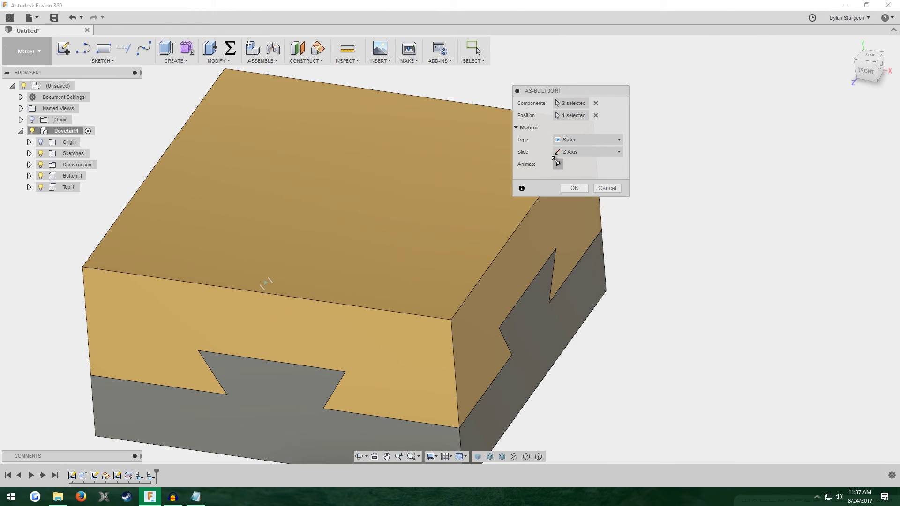
left_click(558, 163)
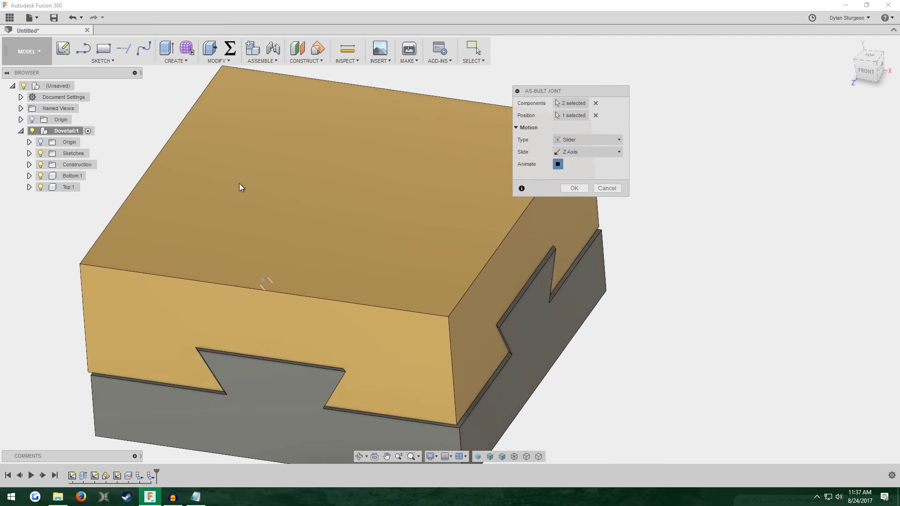
left_click(572, 188)
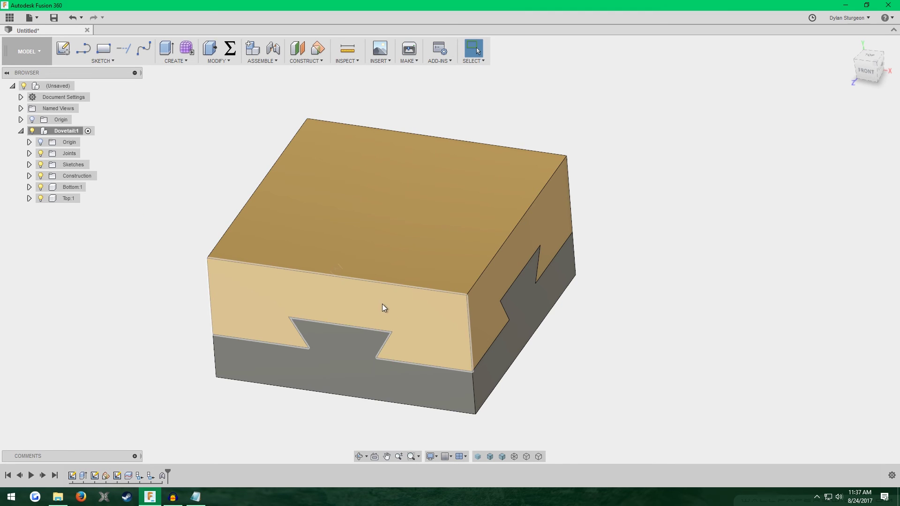
Test-move the assembly, revert it, and ground the Bottom component.
left_click_drag(382, 307, 325, 258)
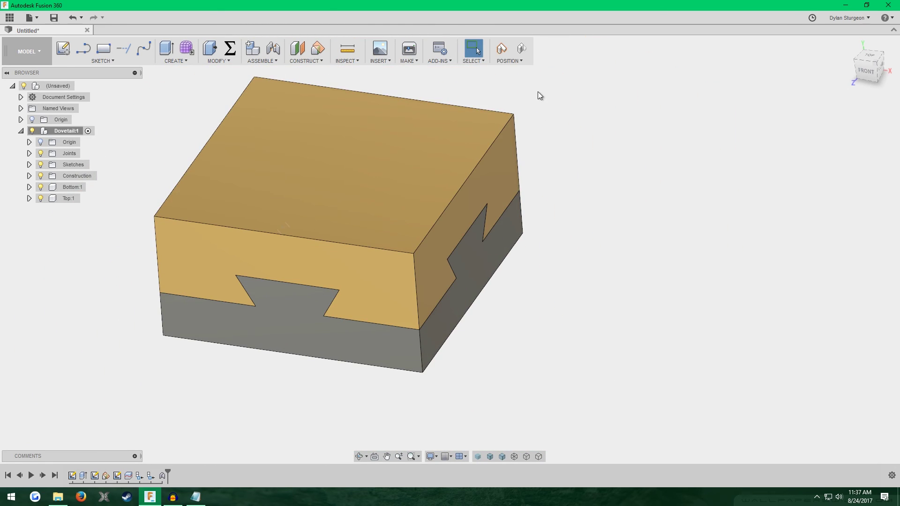
left_click(521, 48)
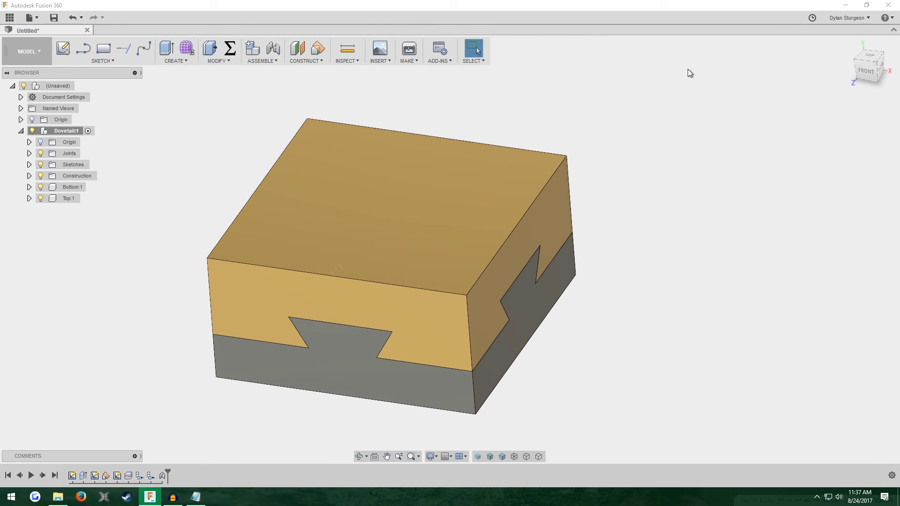
right_click(72, 187)
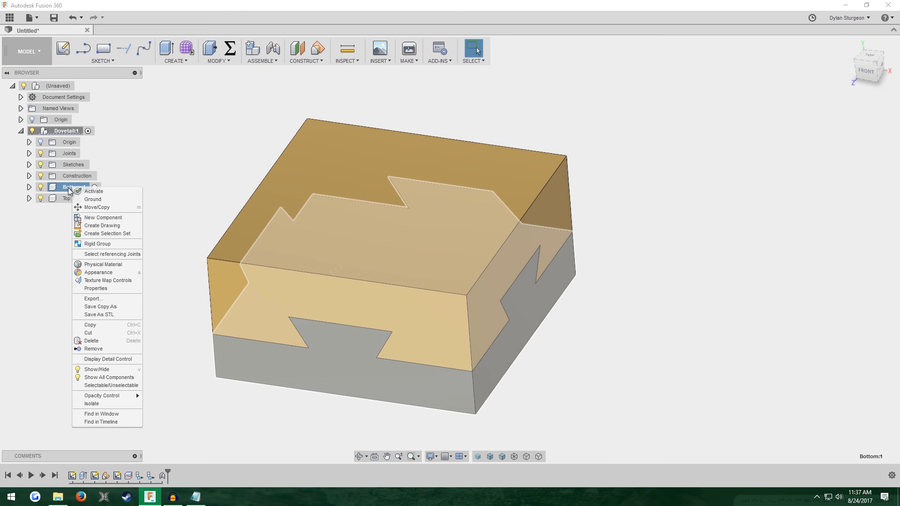
left_click(89, 200)
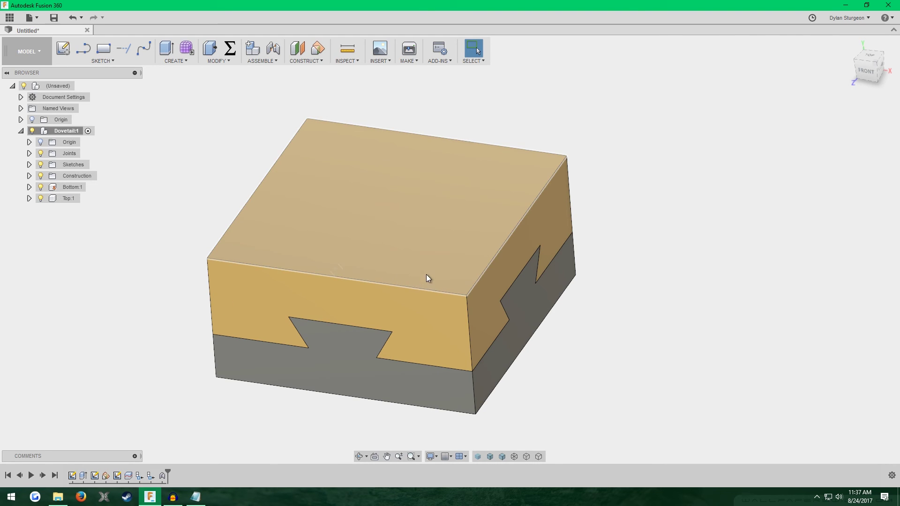
Drag the Top piece to slide it partway off the Bottom along the dovetail.
left_click_drag(426, 277, 278, 143)
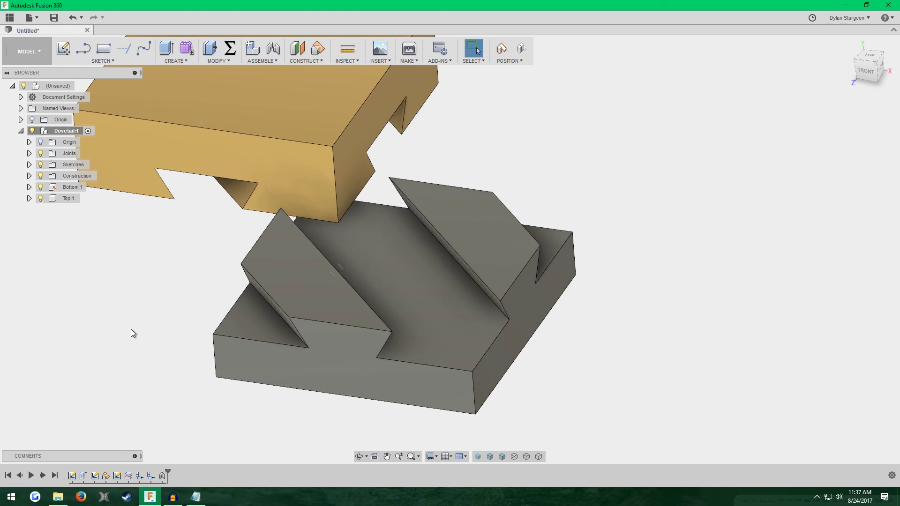
middle_click_drag(132, 334, 470, 344, "shift")
left_click_drag(472, 346, 203, 243)
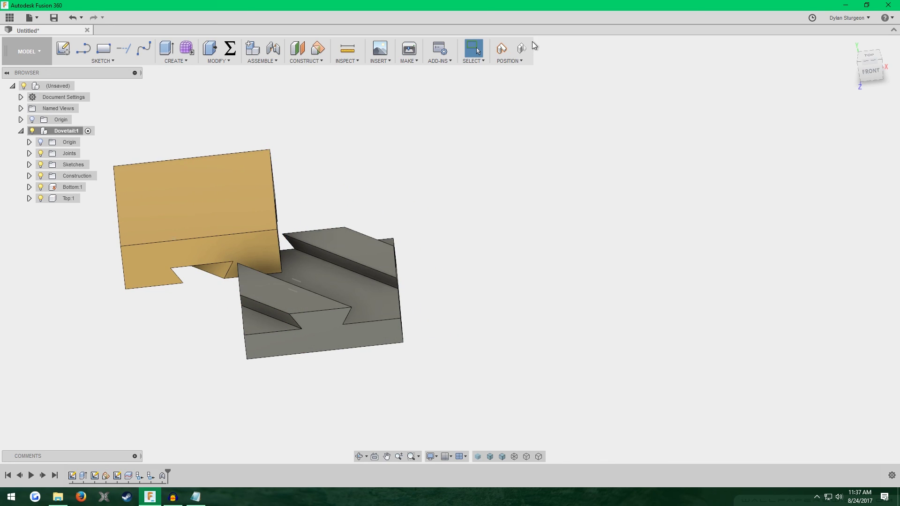
Revert the Top piece onto the Bottom and return to the home isometric view.
left_click(521, 49)
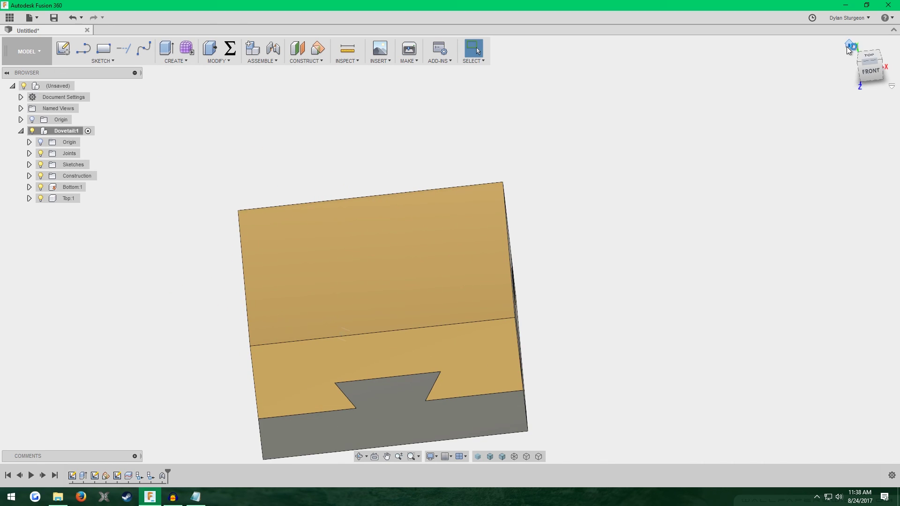
left_click(846, 47)
scroll(745, 139, "down", 3)
scroll(737, 164, "up", 3)
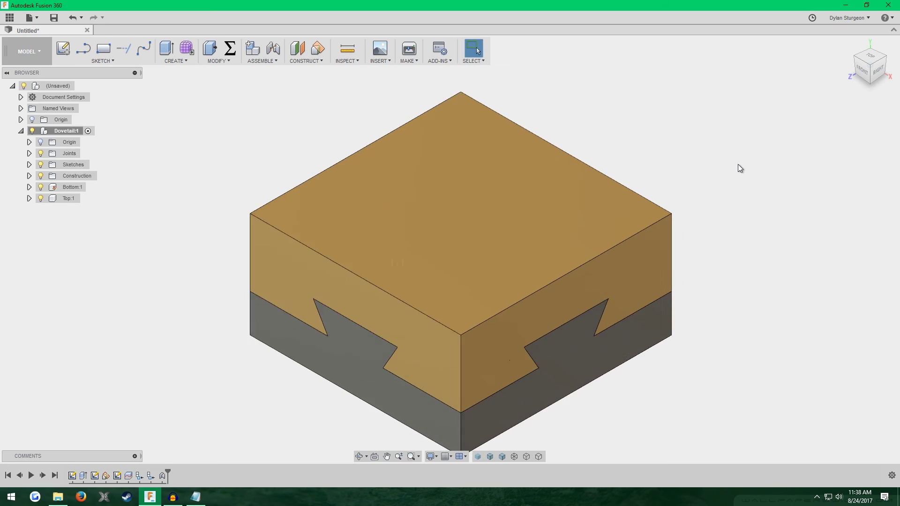
scroll(743, 235, "up", 1)
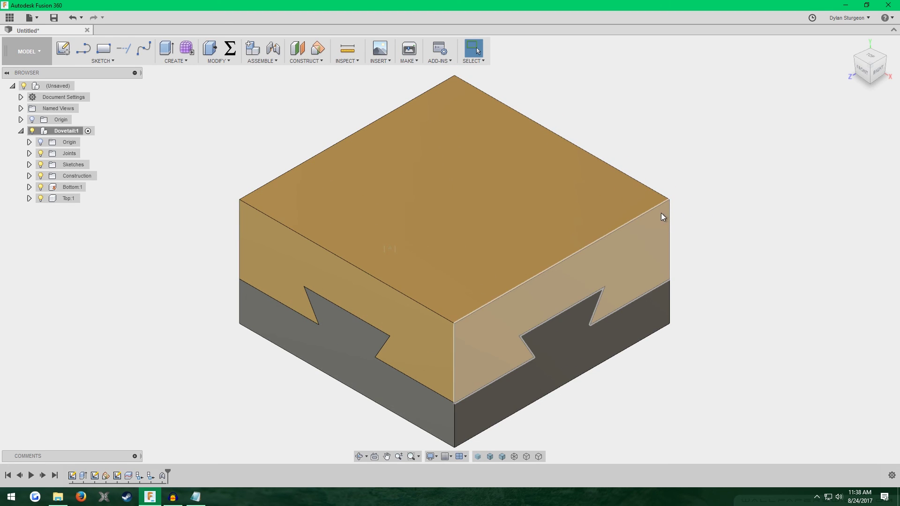